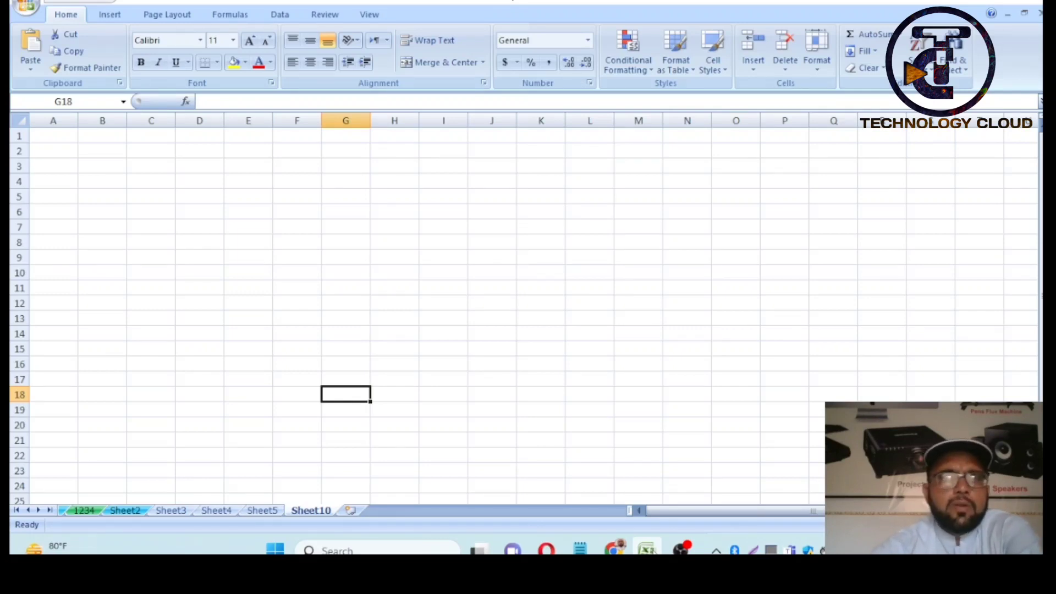
- Widen column A on the empty Sheet10, then select the whole column
click(573, 298)
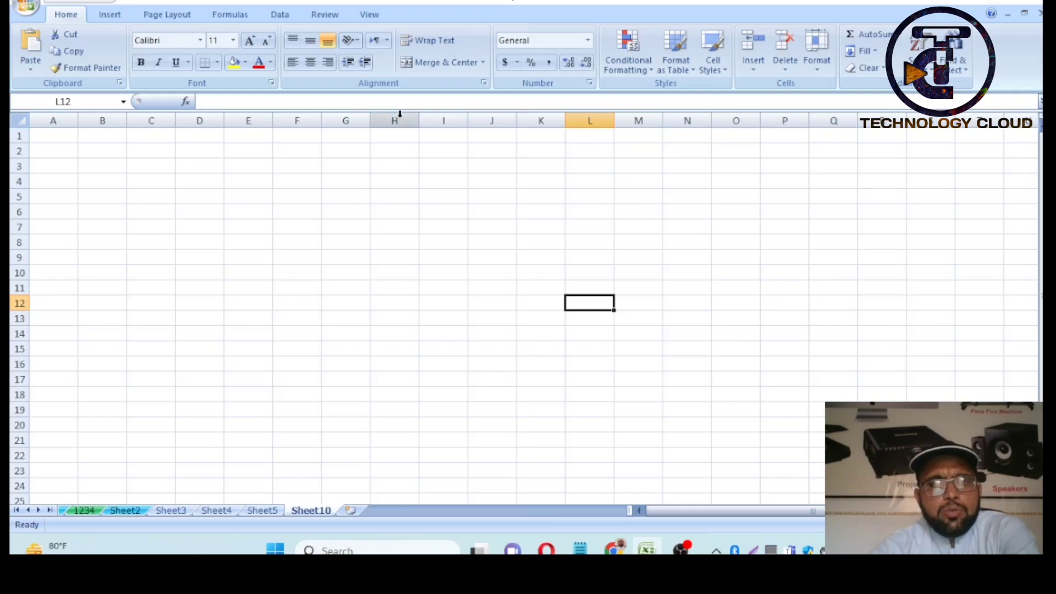
drag(78, 119, 120, 118)
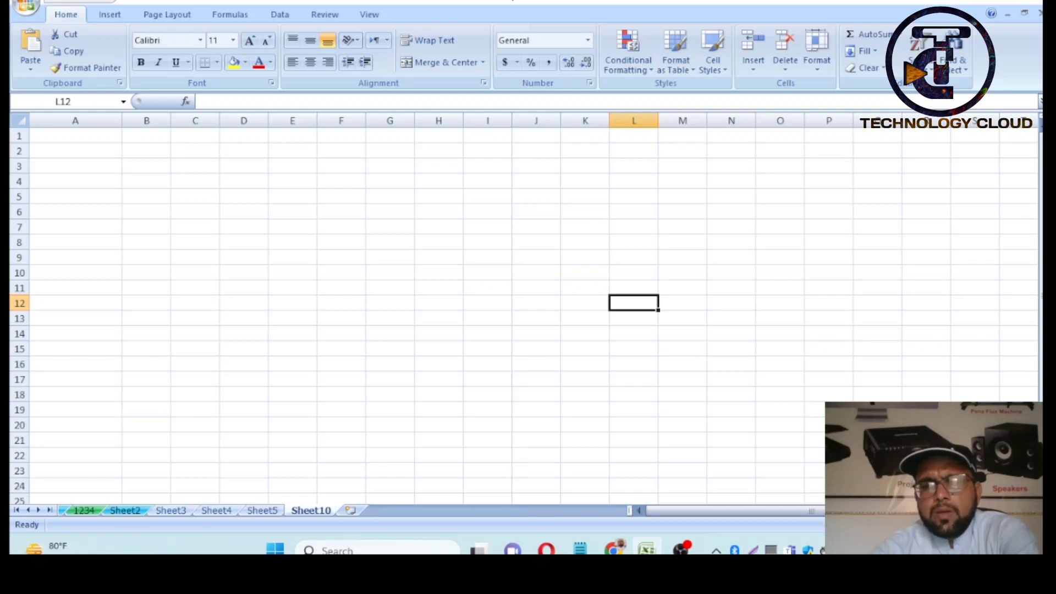
drag(982, 525, 992, 525)
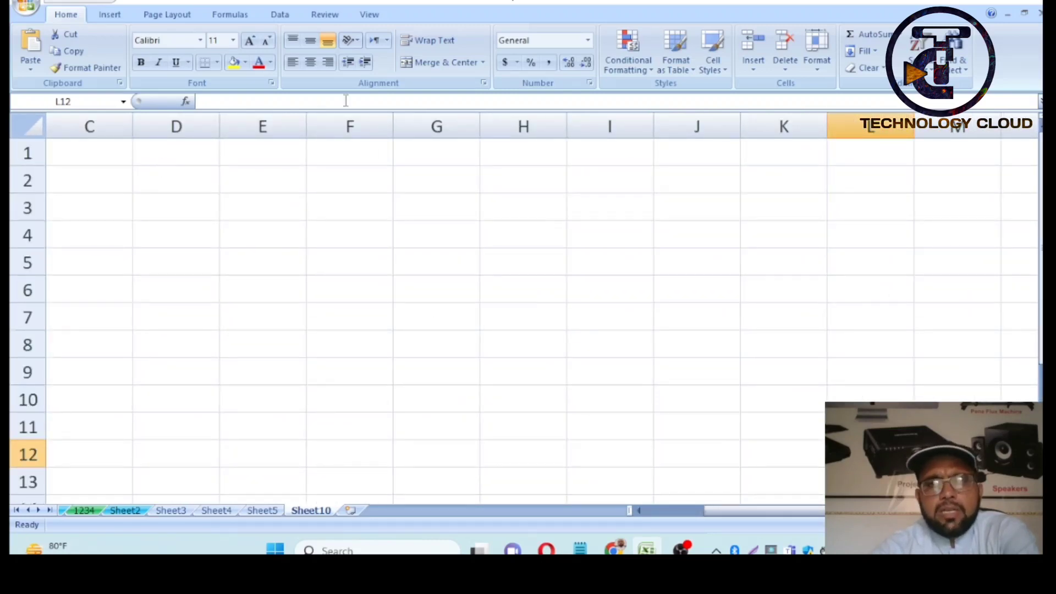
click(544, 41)
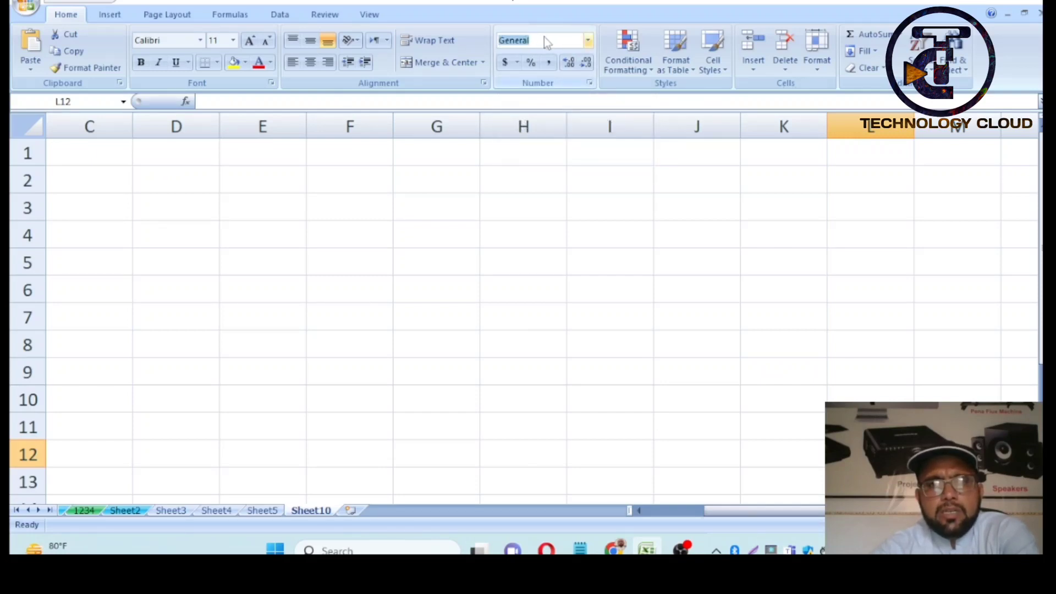
click(546, 37)
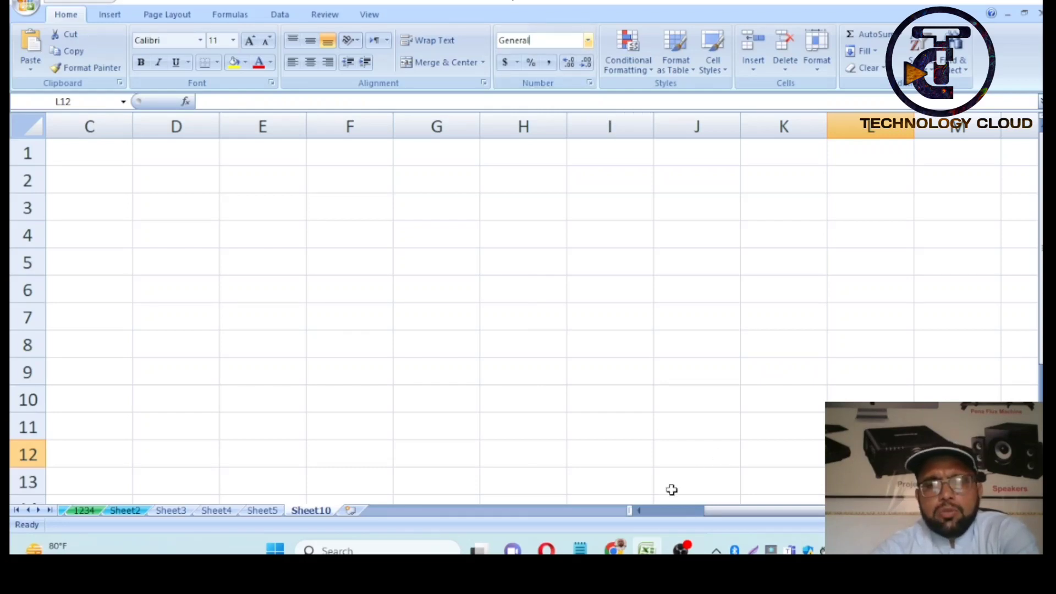
click(664, 511)
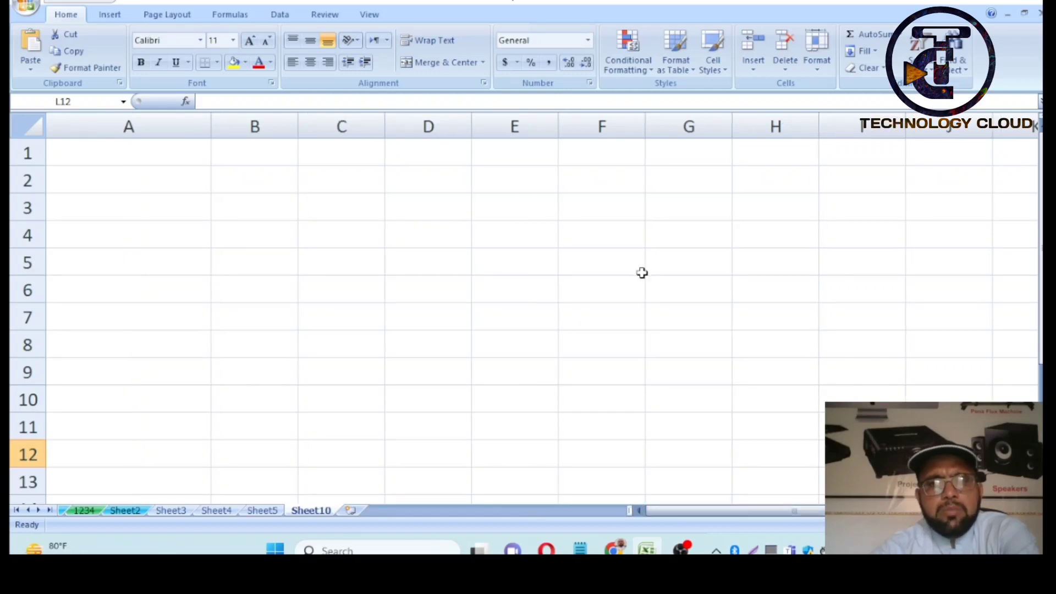
drag(211, 115, 184, 120)
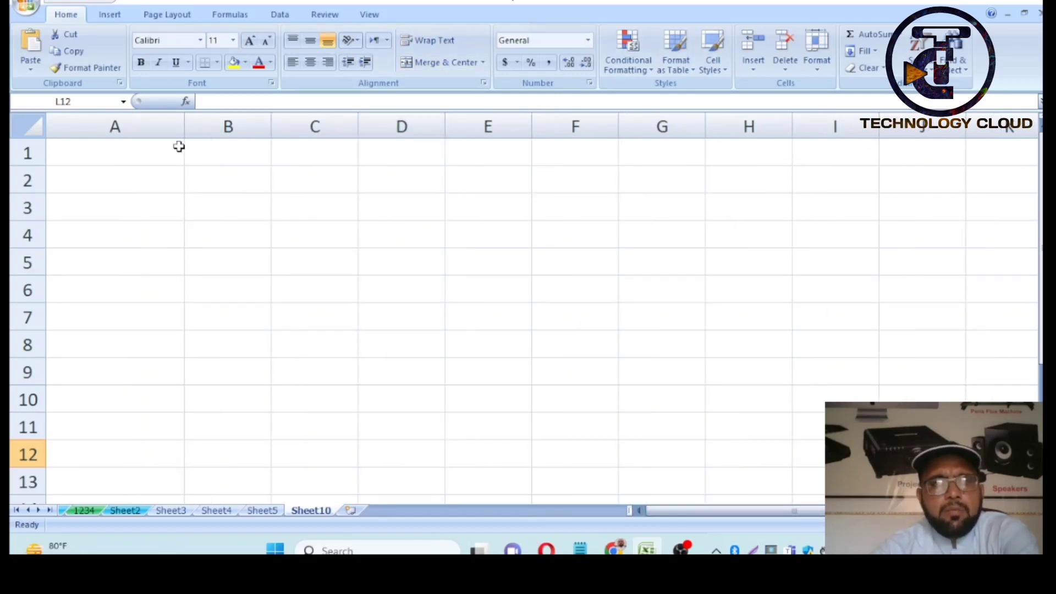
click(149, 130)
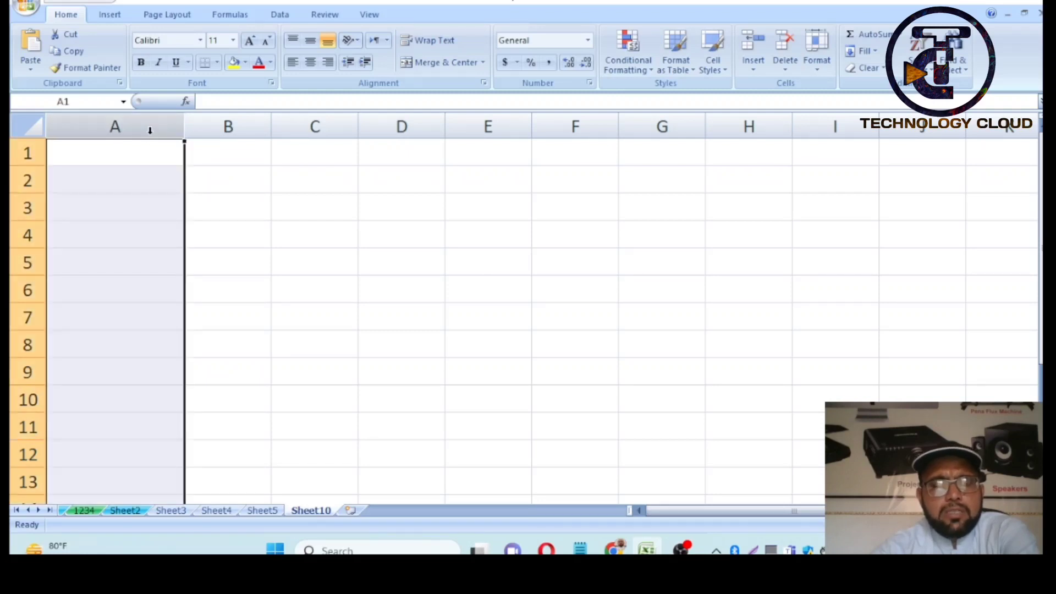
- Apply the Number category with 2 decimal places to column A through Format Cells
click(589, 83)
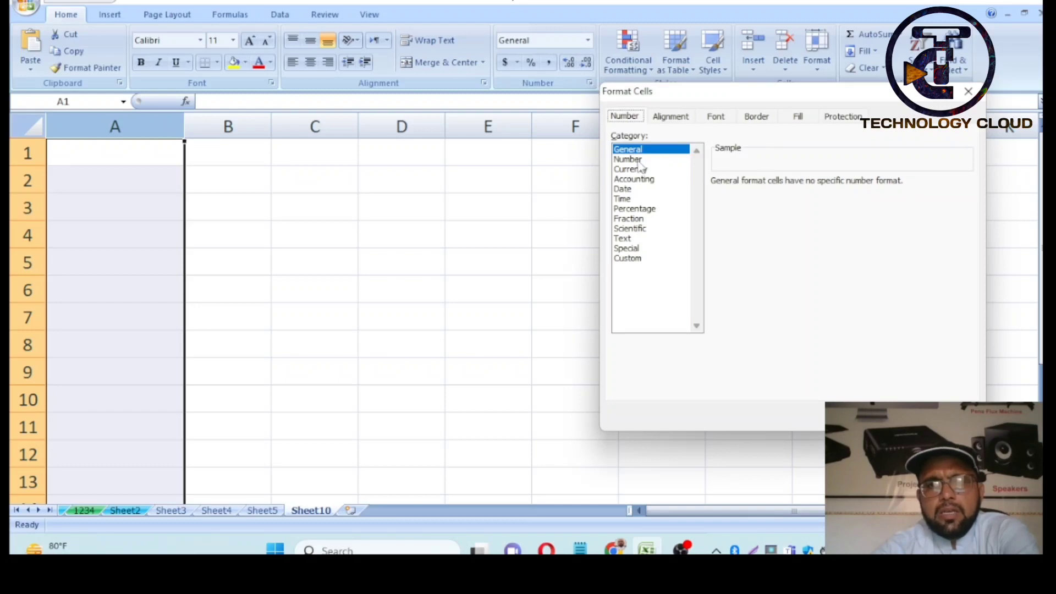
click(630, 159)
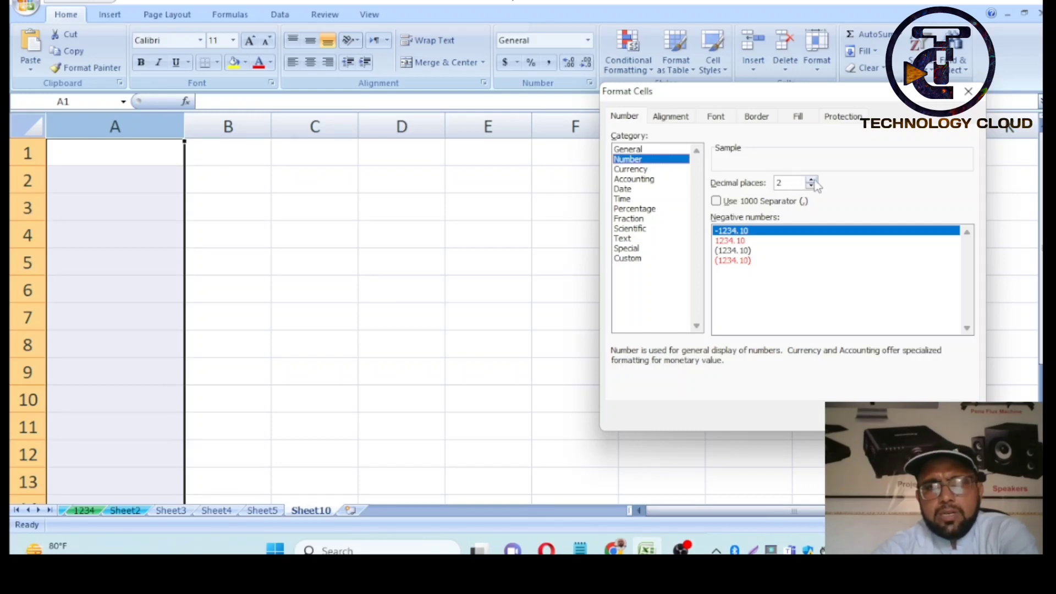
click(812, 181)
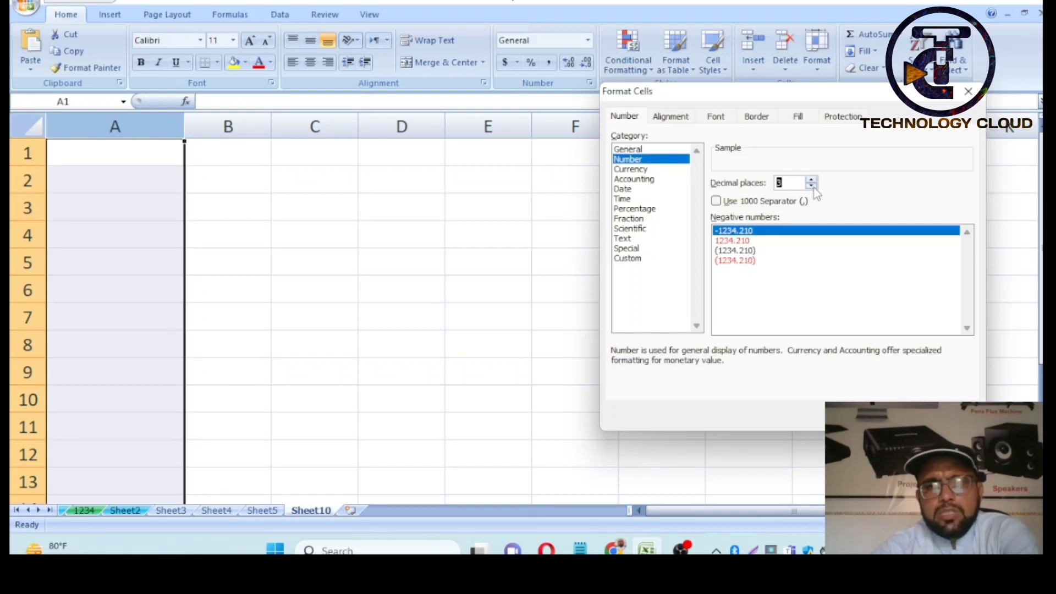
click(812, 187)
click(811, 186)
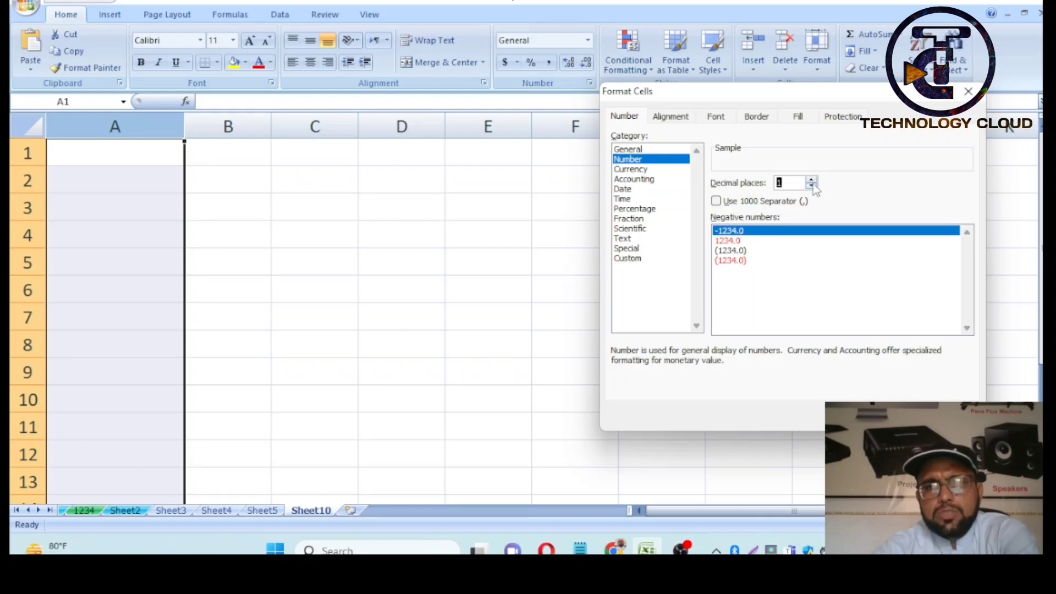
click(812, 181)
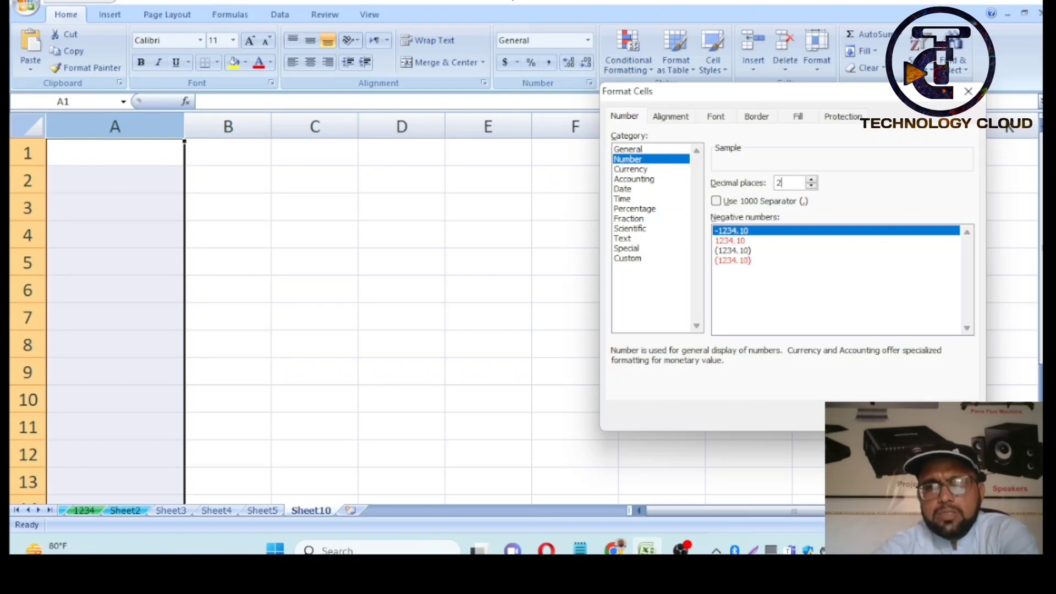
key(Return)
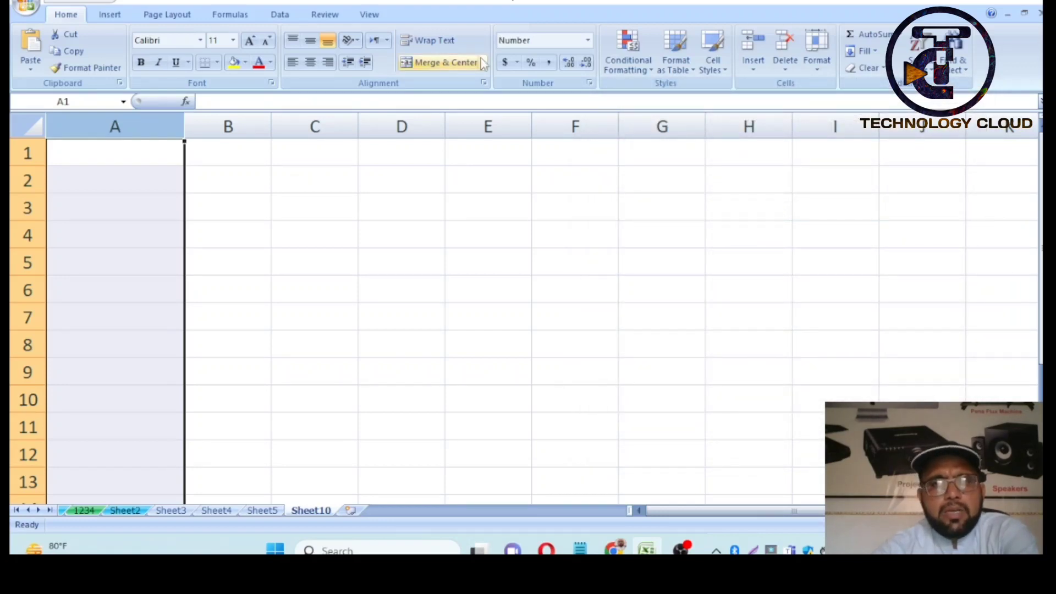
click(231, 126)
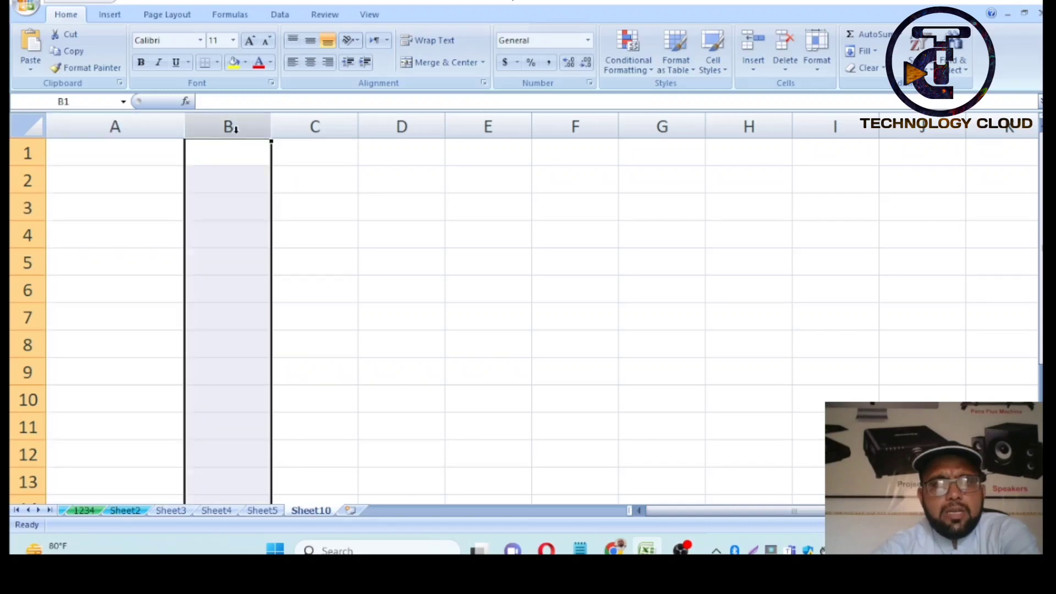
click(146, 124)
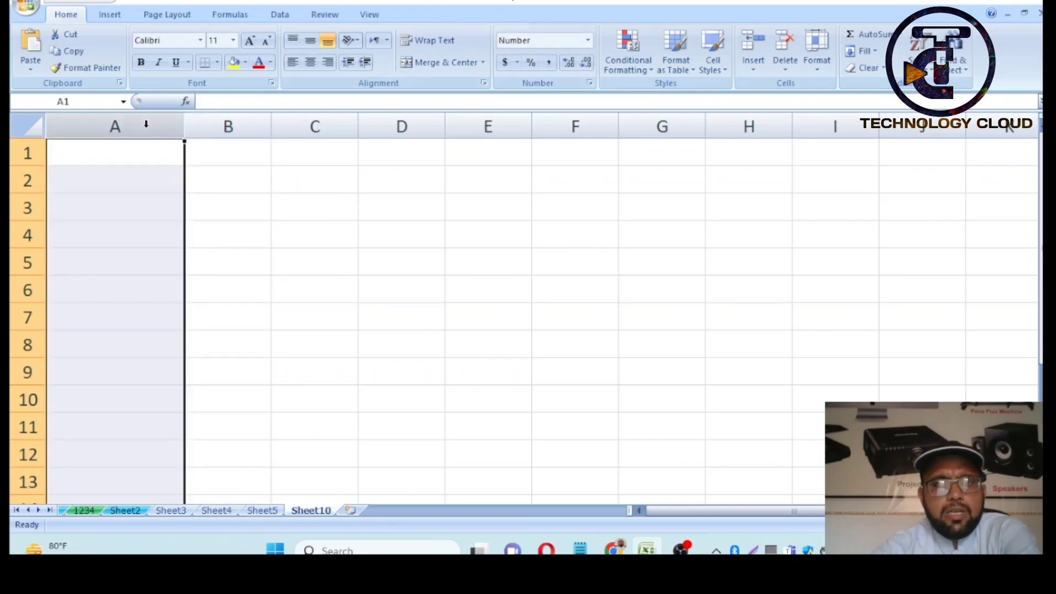
- Enter 65, 7 and 456 in A1:A3 and narrow column A to width 11.14
click(139, 153)
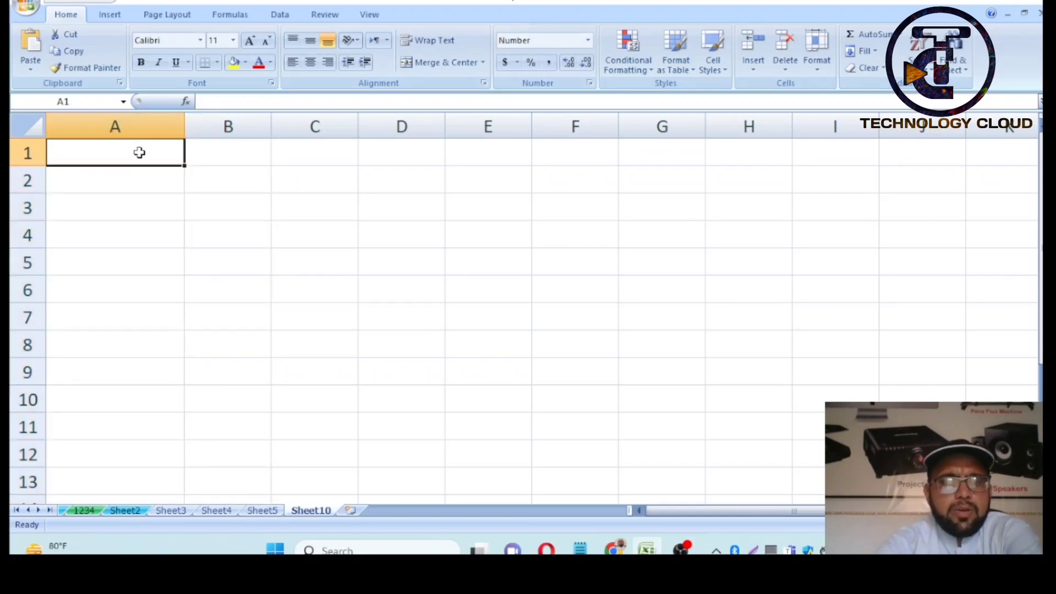
text(65)
key(Return)
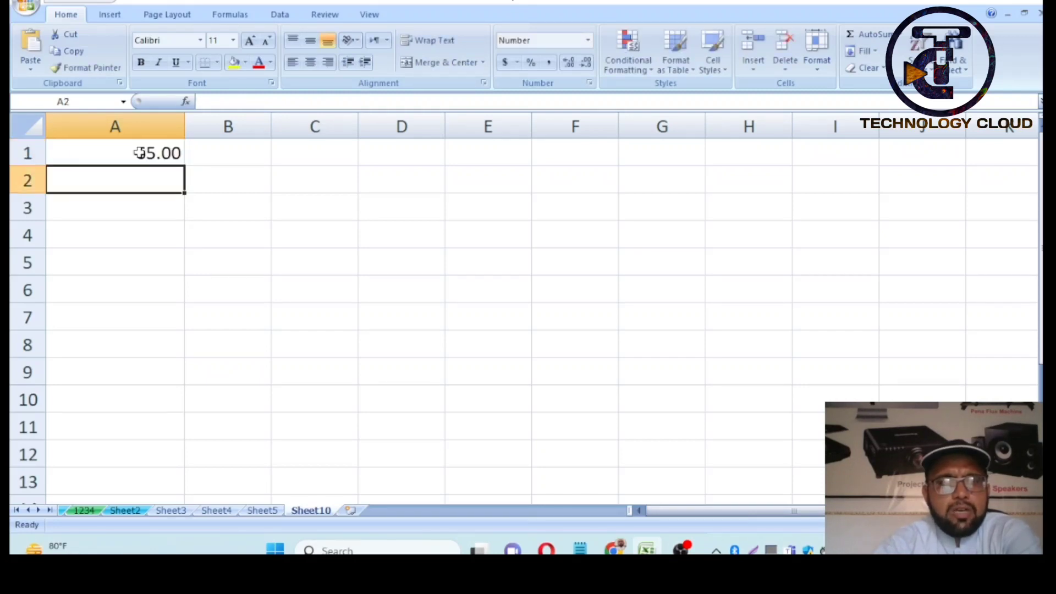
drag(185, 121, 157, 121)
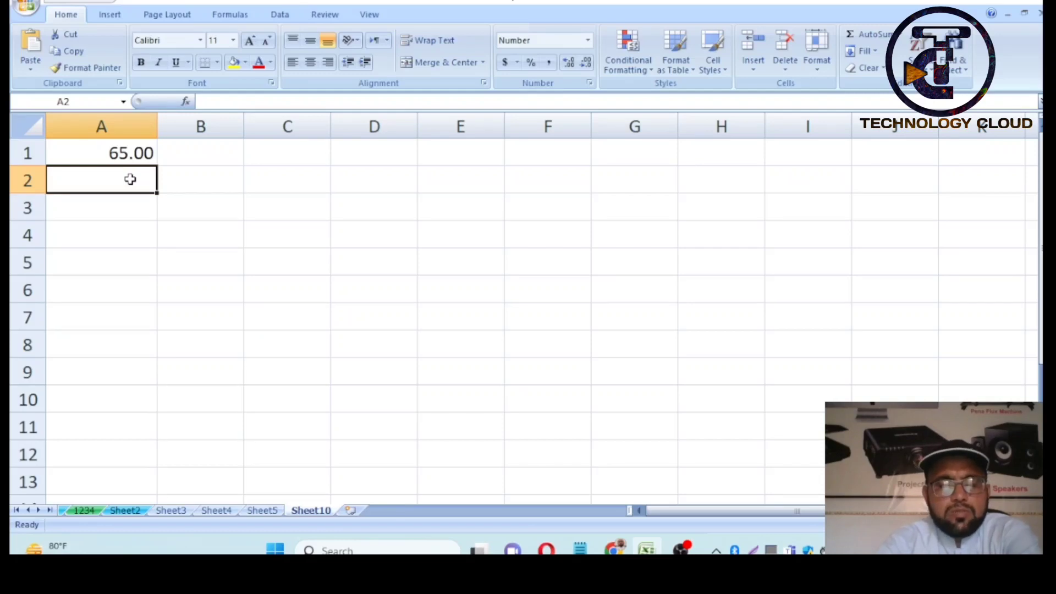
text(7)
key(Return)
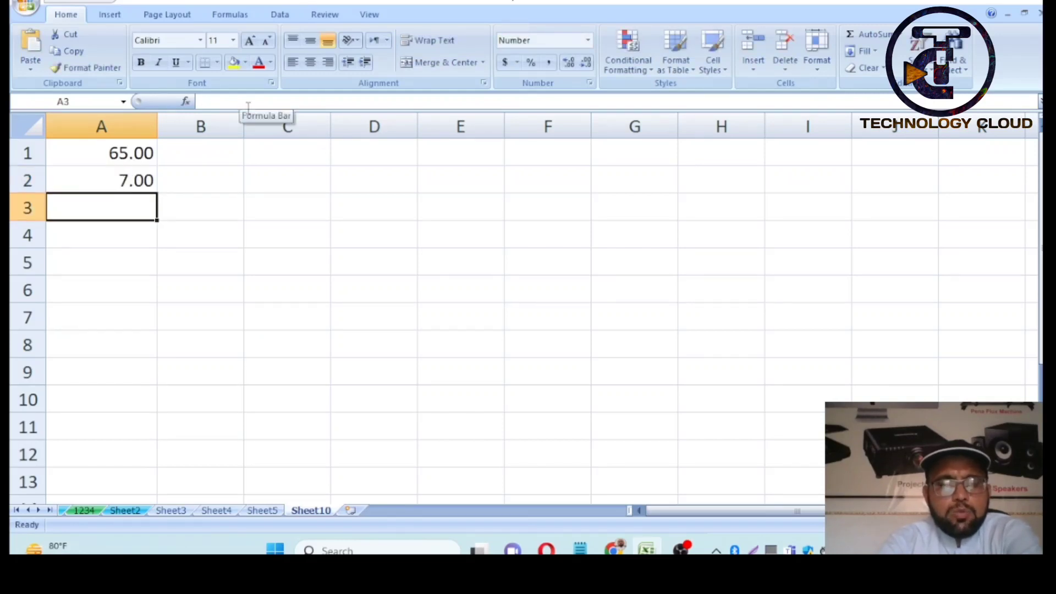
text(456)
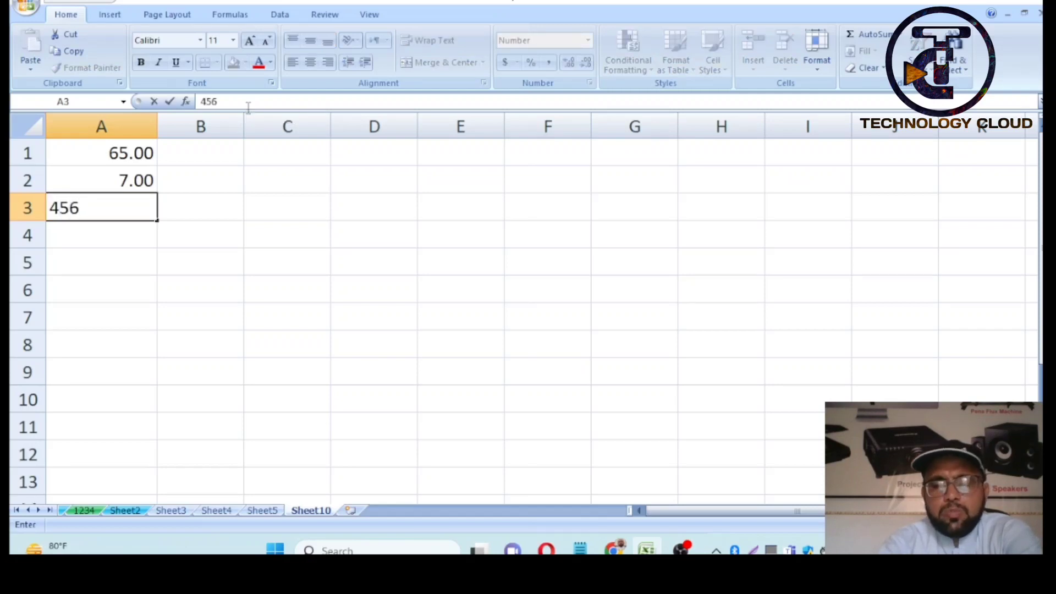
key(Return)
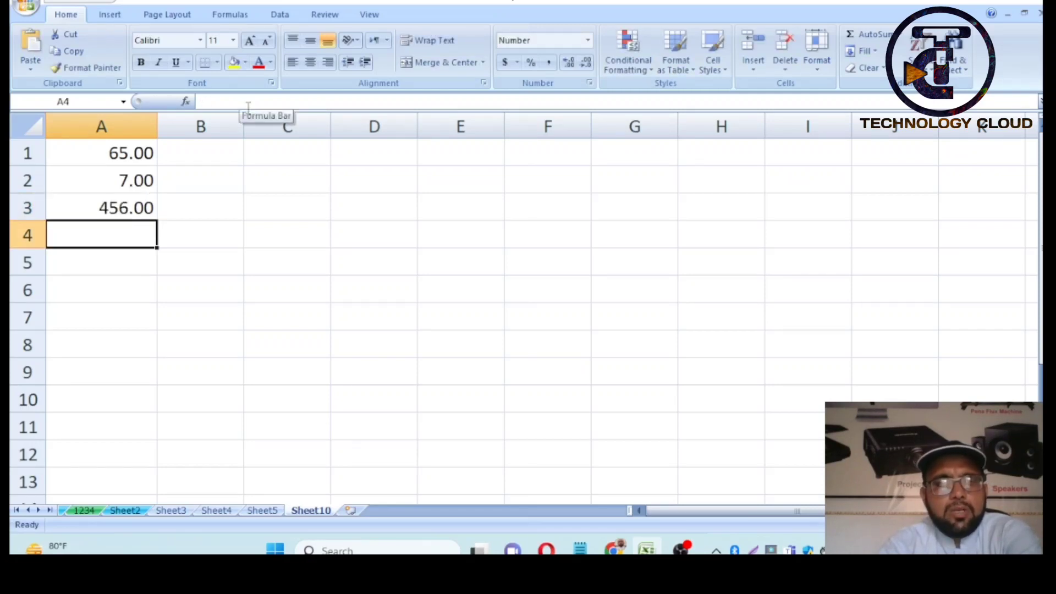
click(227, 127)
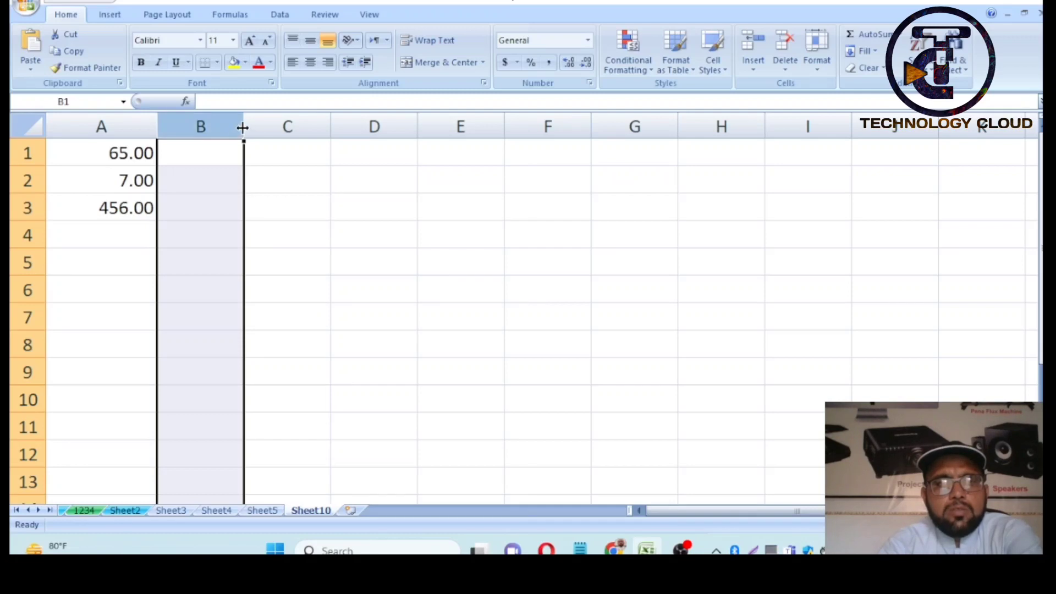
- Widen column B and apply the Currency format with 2 decimals and the $ symbol
drag(242, 127, 259, 128)
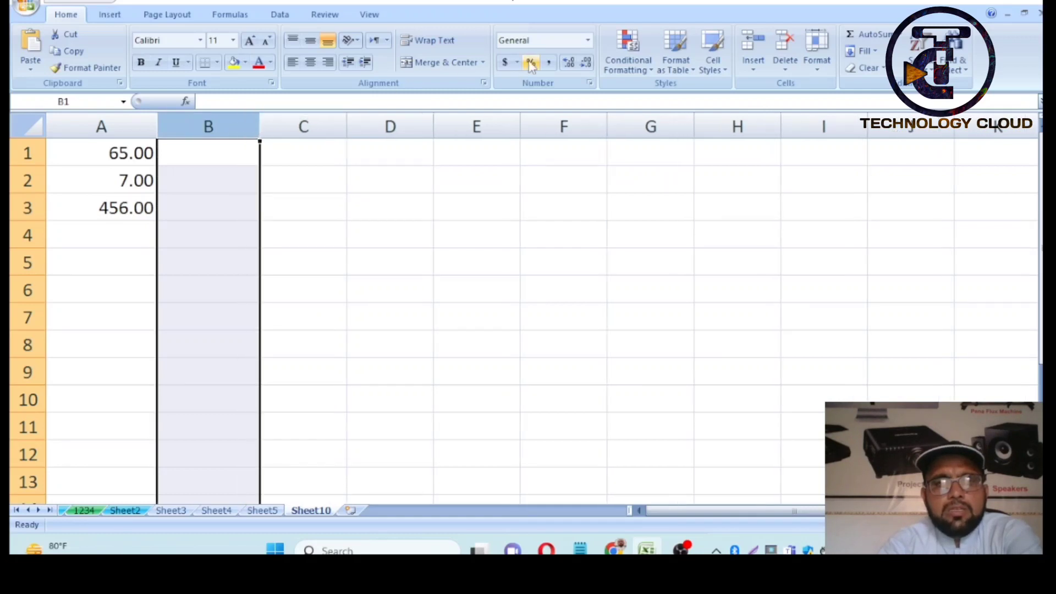
click(588, 82)
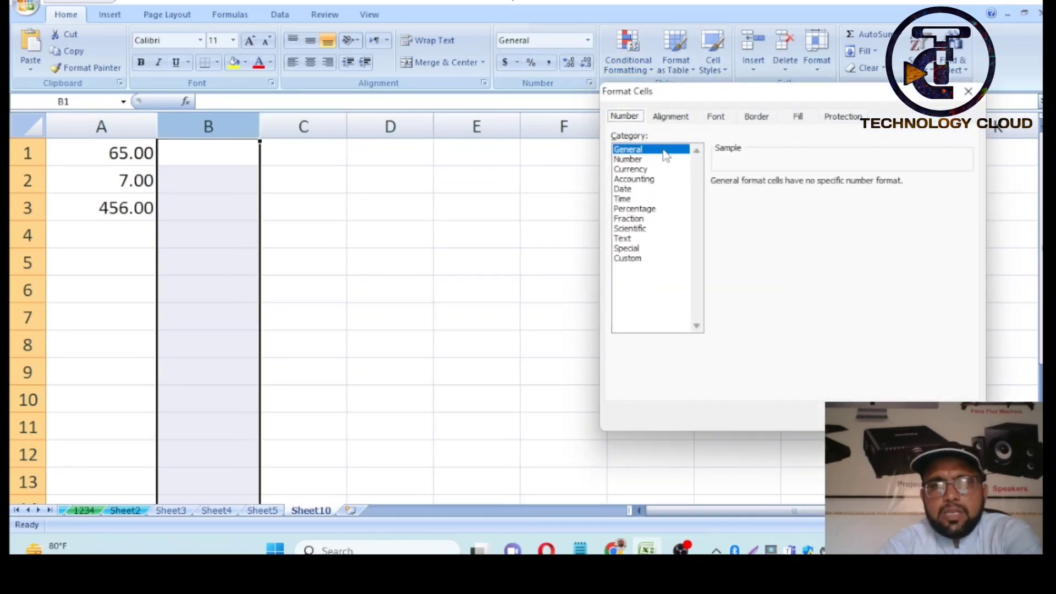
click(643, 171)
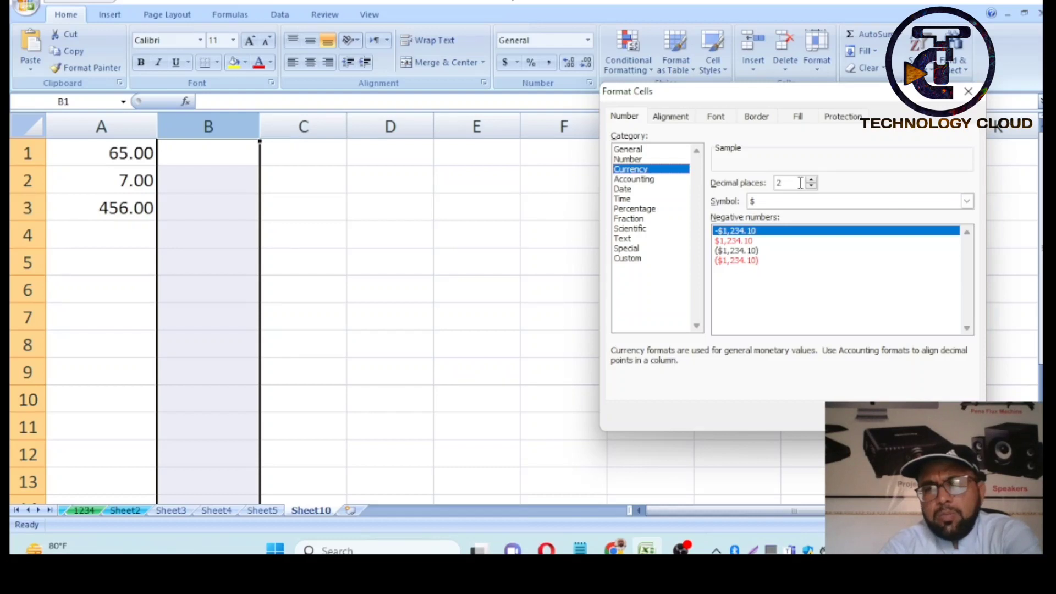
click(897, 416)
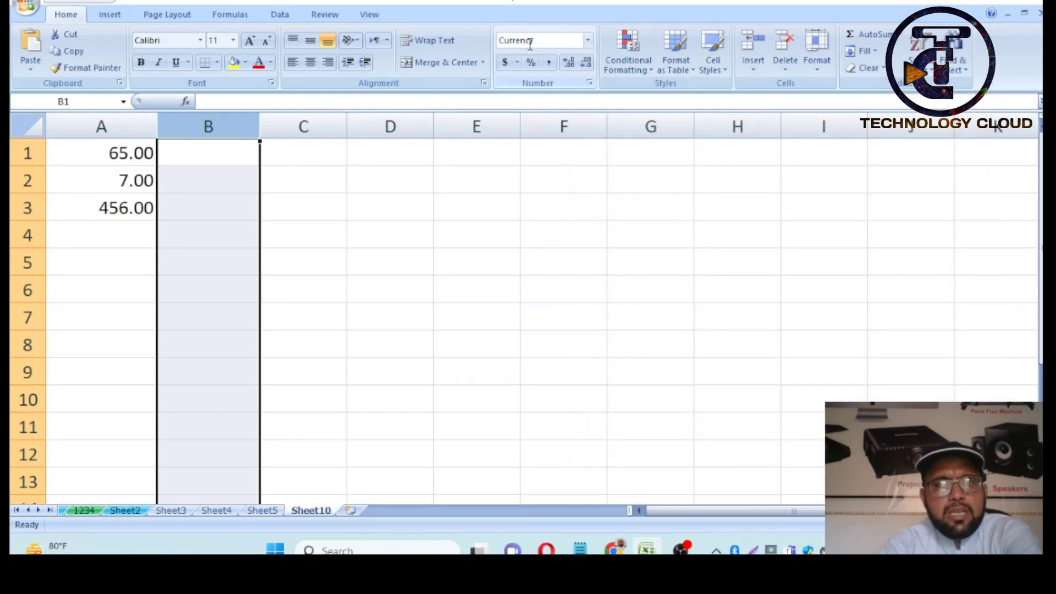
click(235, 153)
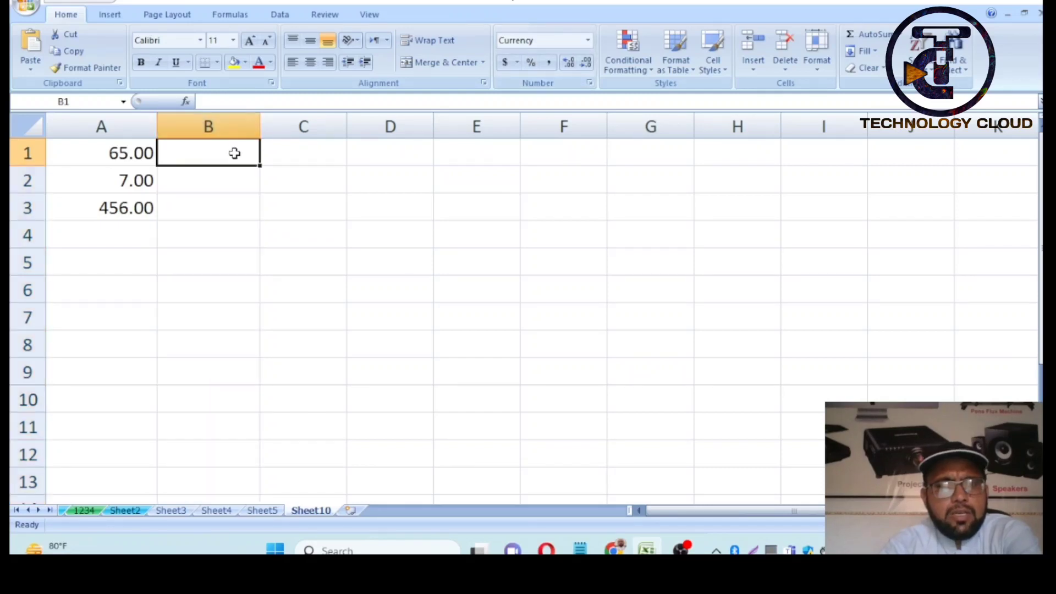
- Enter 65 in B1 and 7 in B2 so they show as $65.00 and $7.00
text(65)
key(Return)
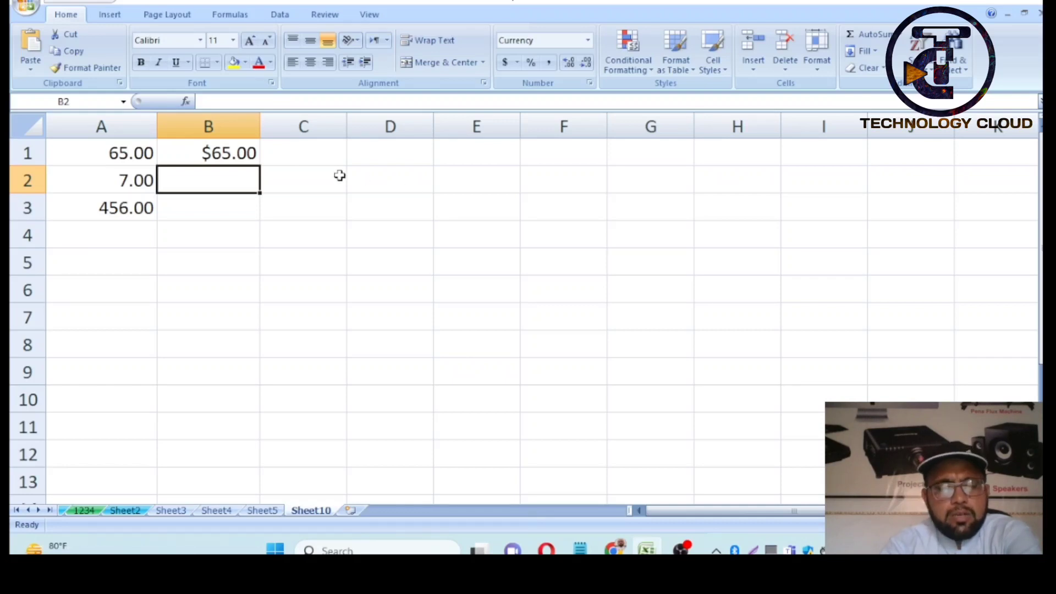
text(7)
key(Return)
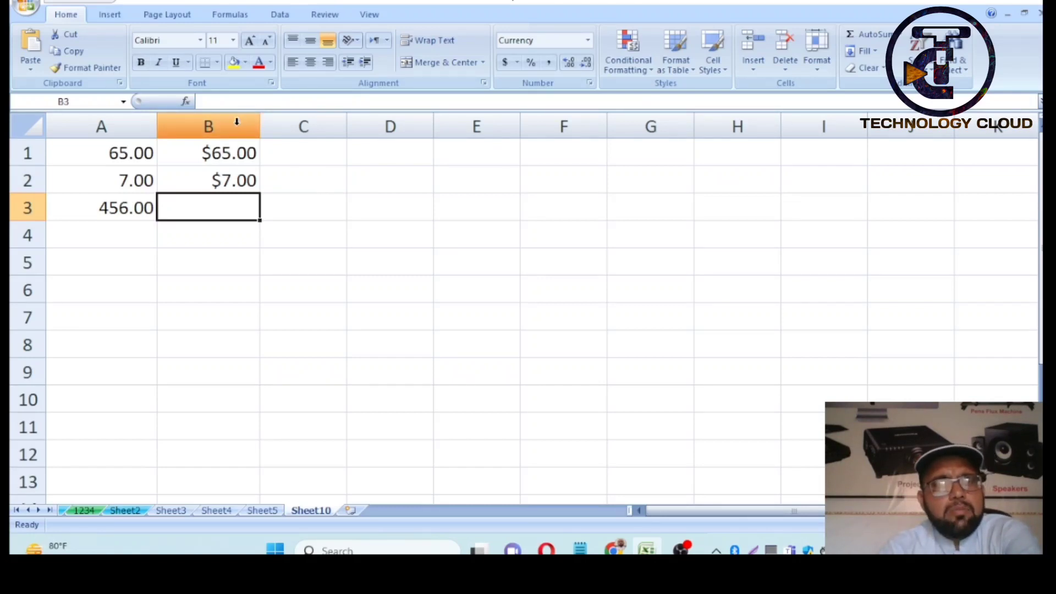
click(237, 125)
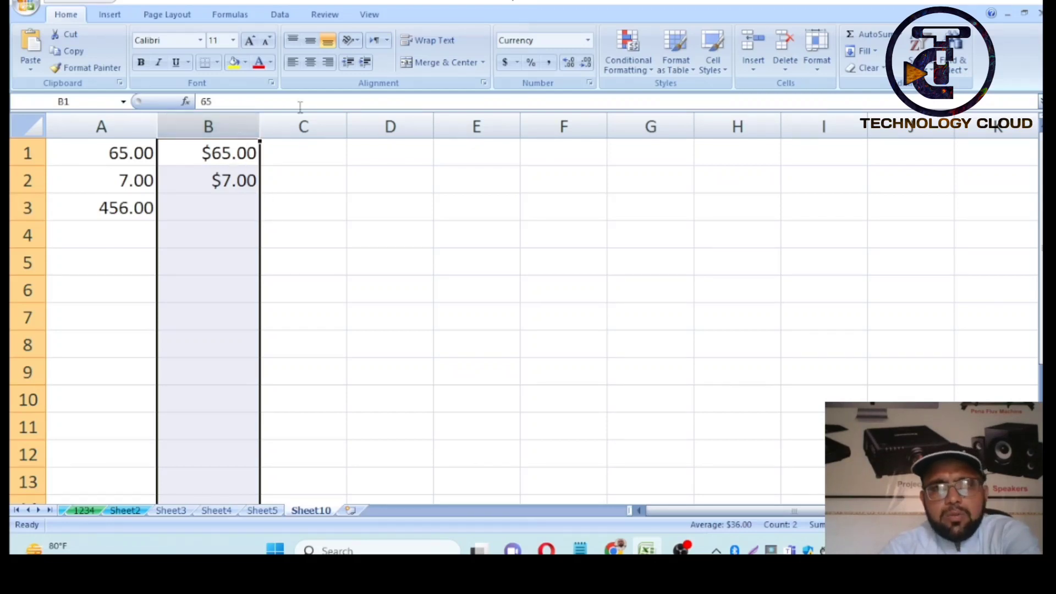
- Switch column B's currency symbol to Rs Urdu (Pakistan)
click(589, 83)
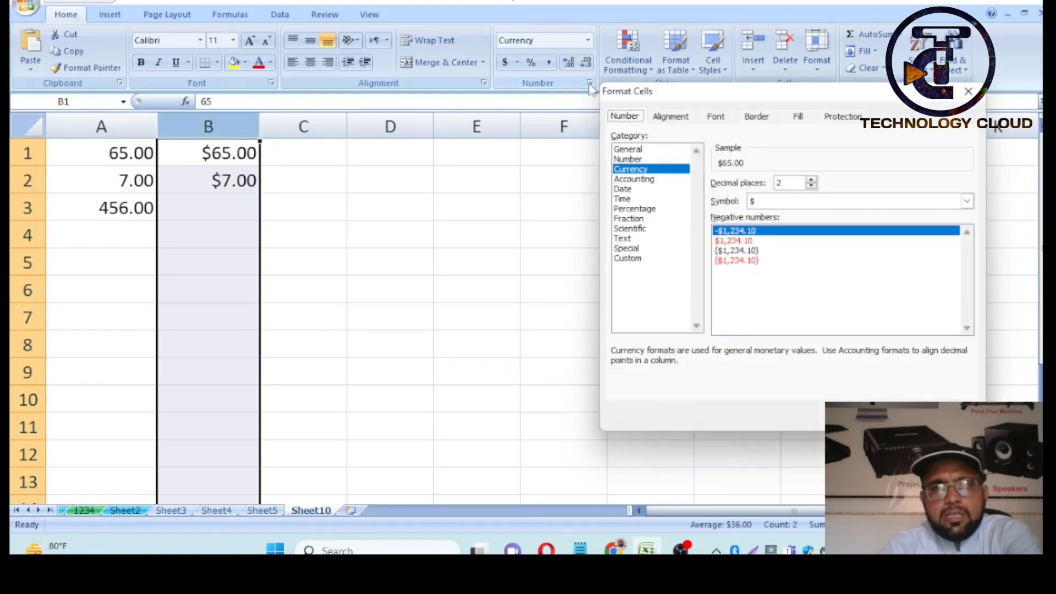
click(830, 204)
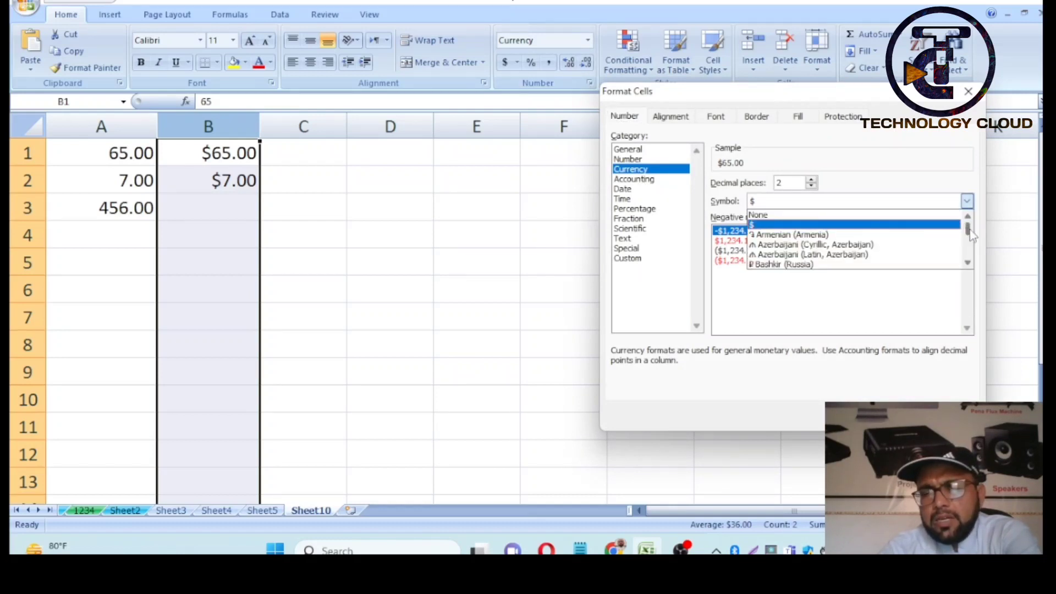
drag(970, 228, 968, 239)
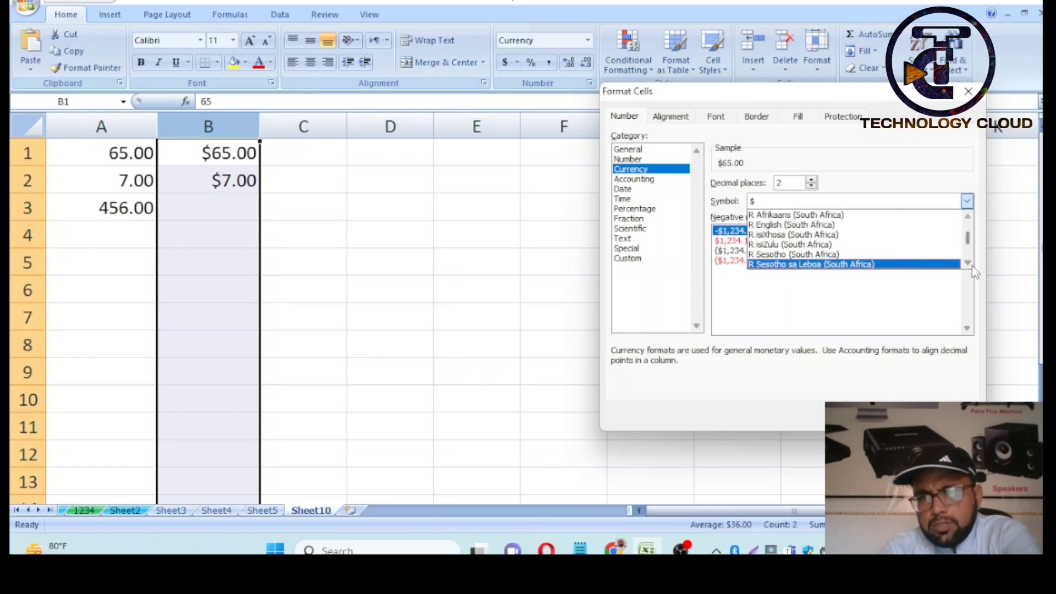
click(968, 264)
click(968, 264)
click(968, 264)
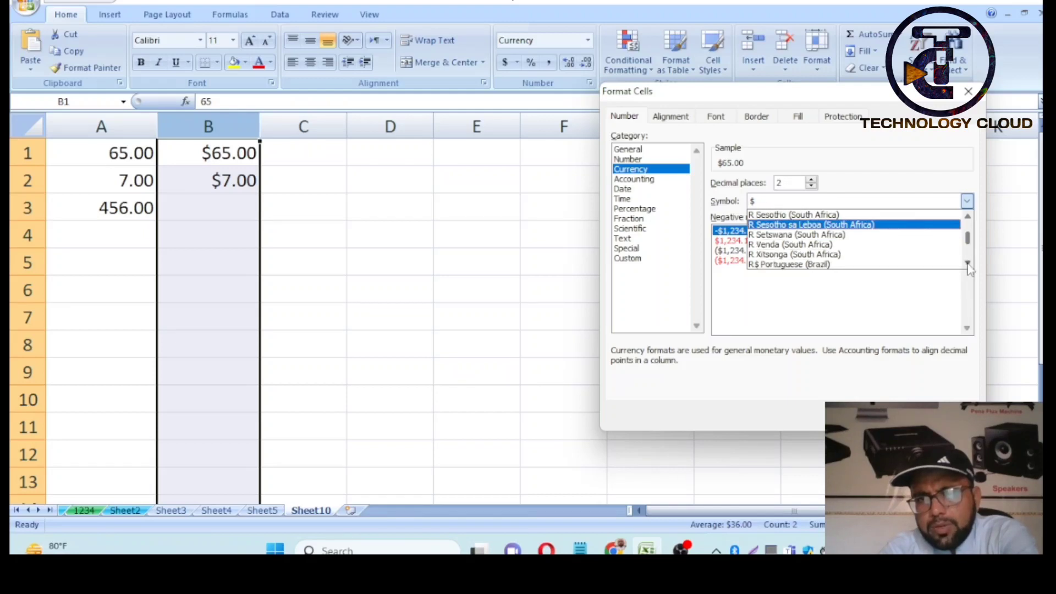
click(968, 264)
click(968, 264)
click(968, 264)
click(968, 264)
click(967, 263)
click(968, 263)
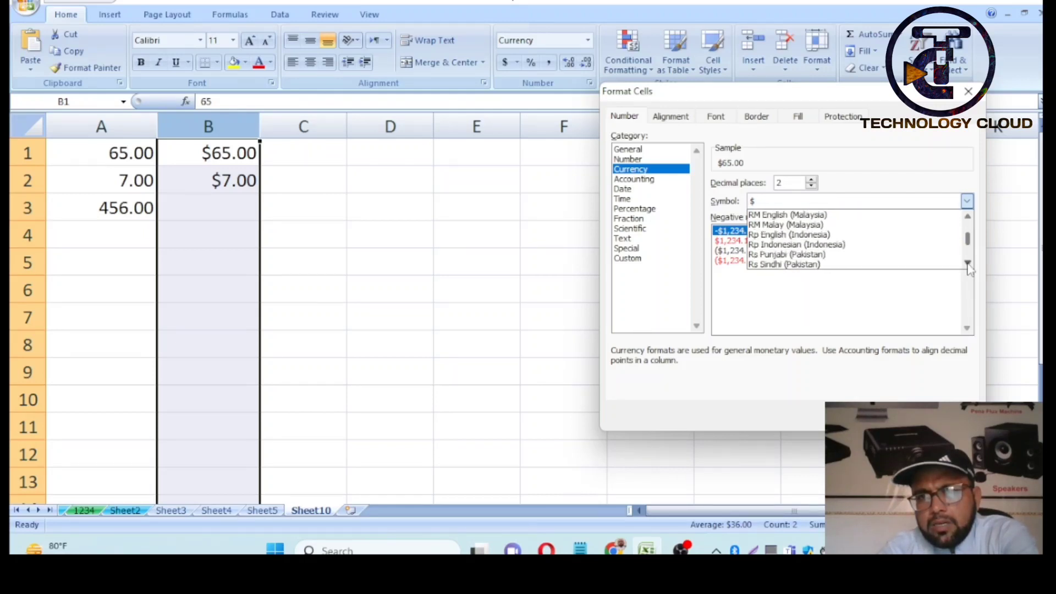
click(968, 264)
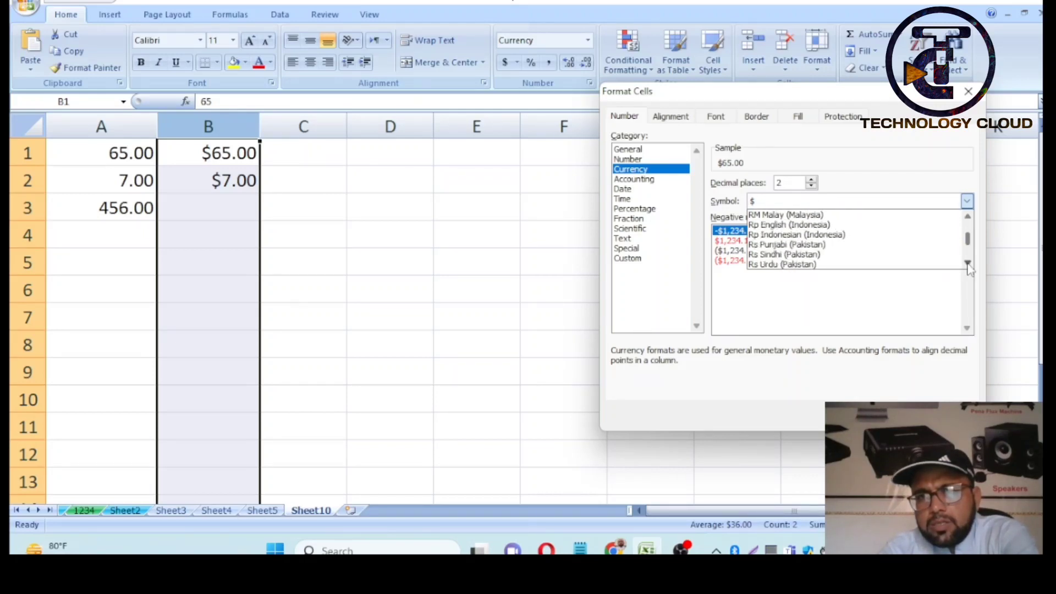
click(790, 265)
key(Return)
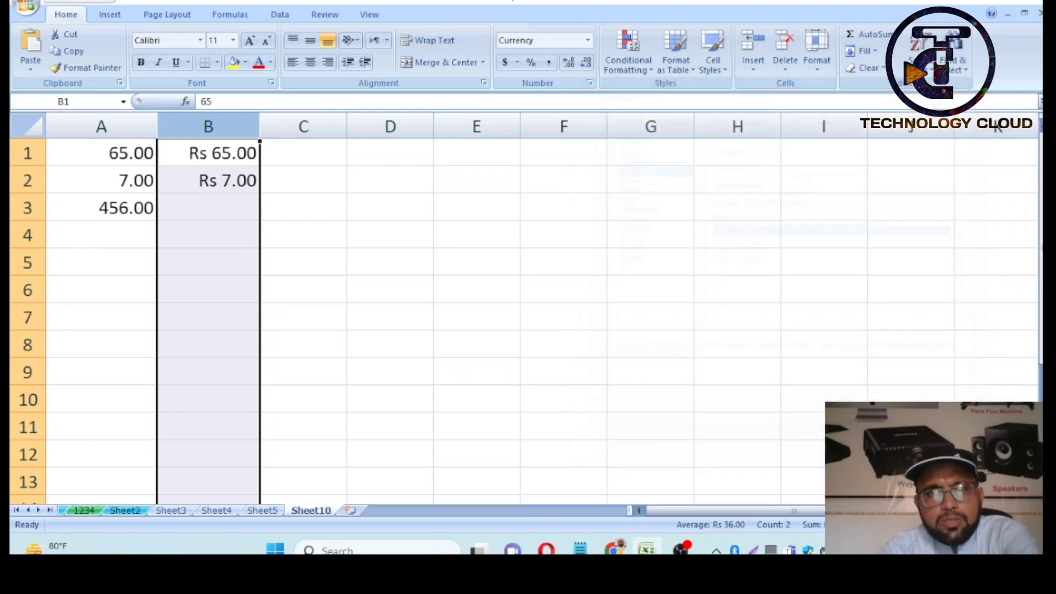
- Enter 67 in B3 so it shows as Rs 67.00
click(244, 207)
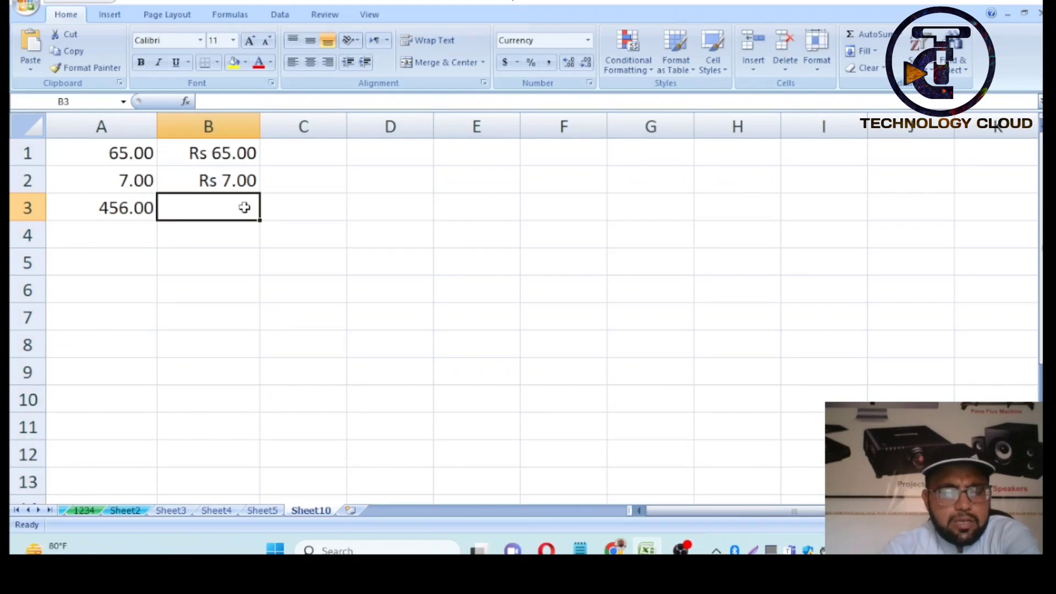
text(67)
key(Return)
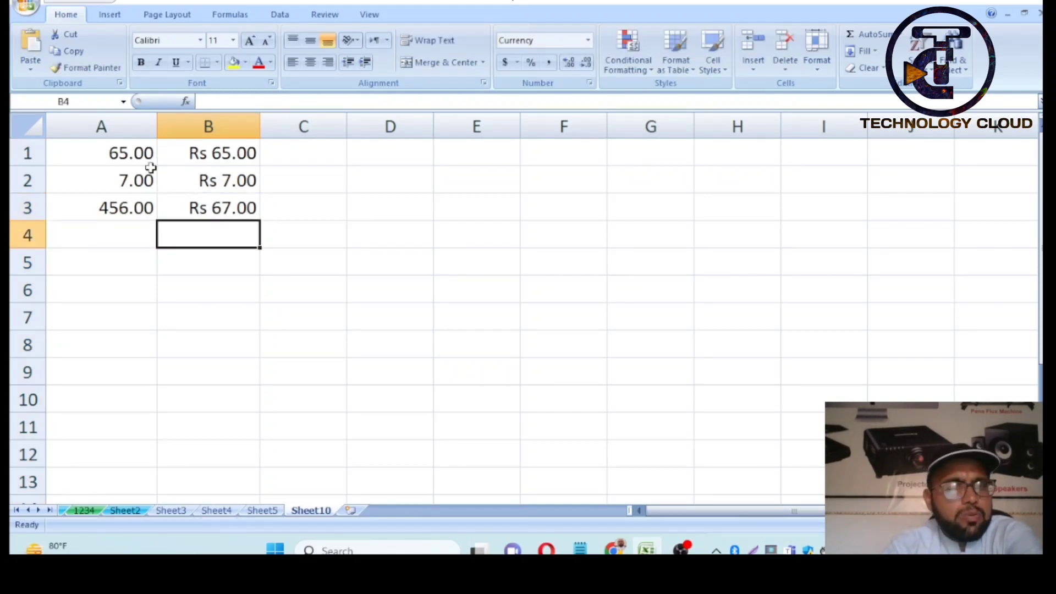
click(317, 128)
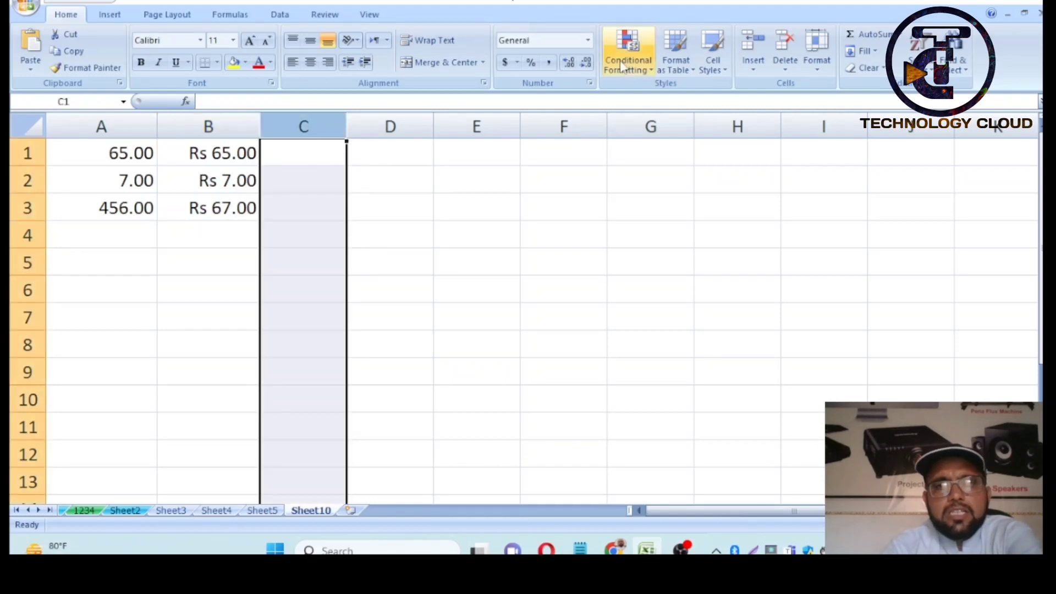
- Format column C with the long date style *Wednesday, March 14, 2001
click(590, 84)
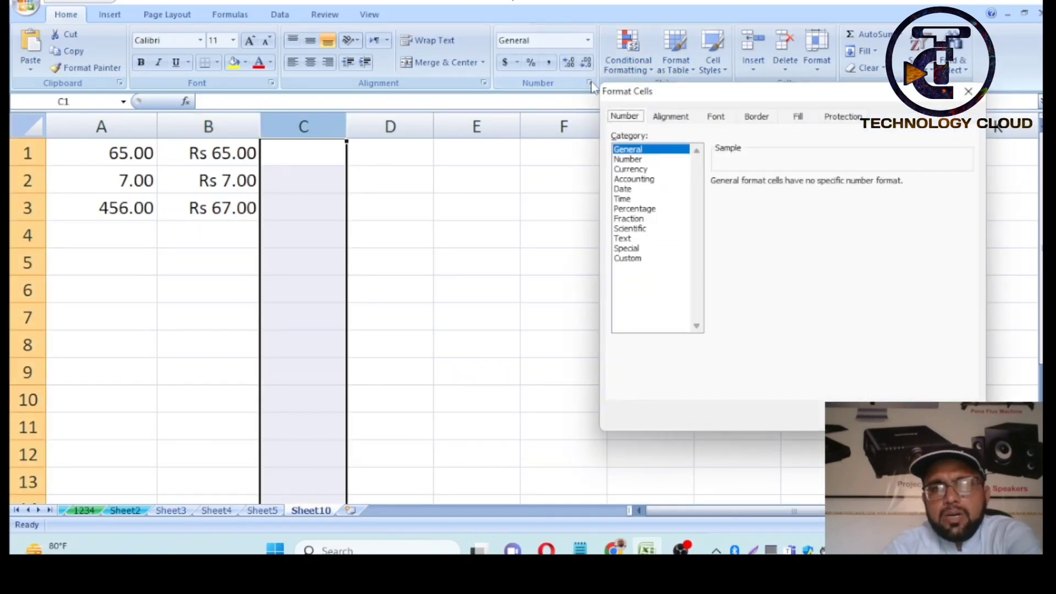
click(649, 179)
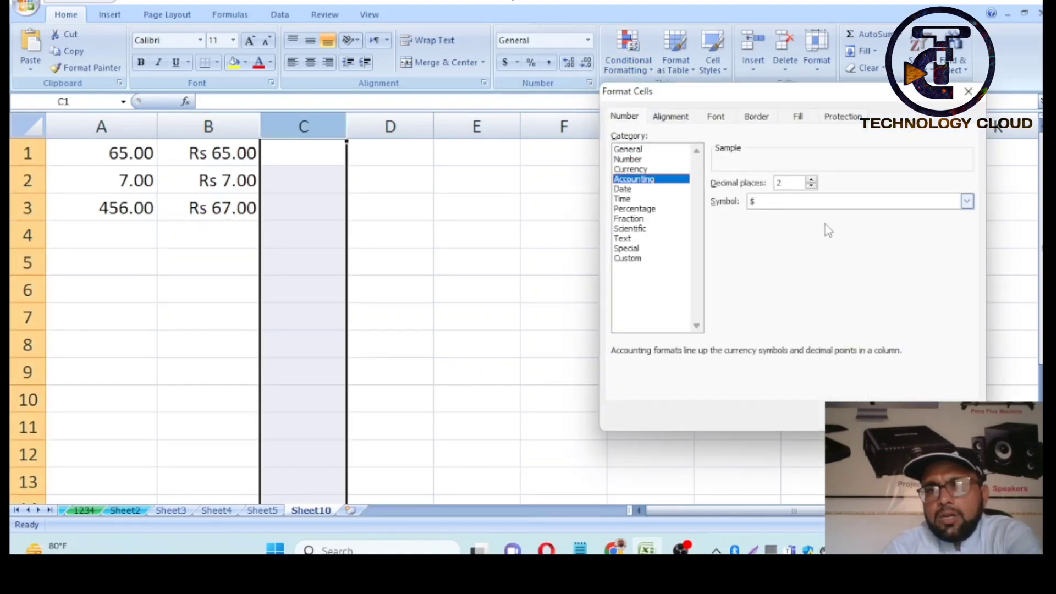
click(790, 203)
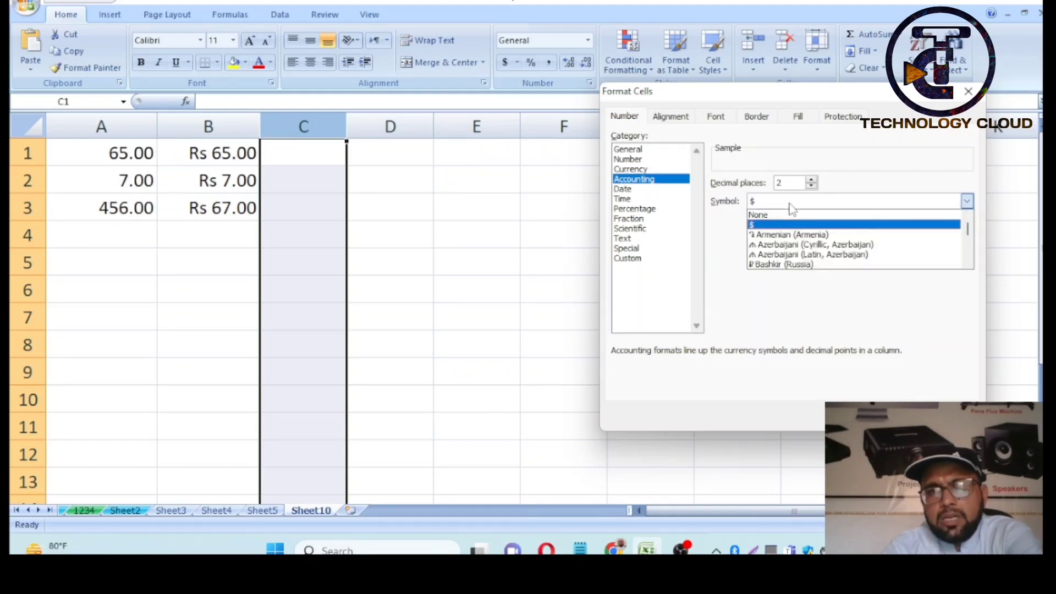
click(798, 165)
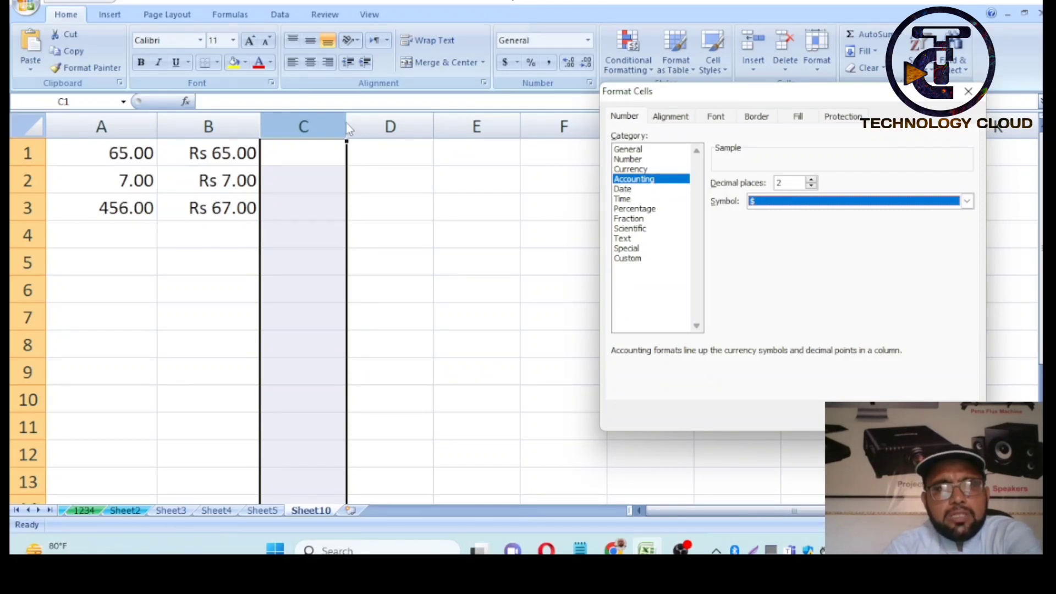
click(624, 190)
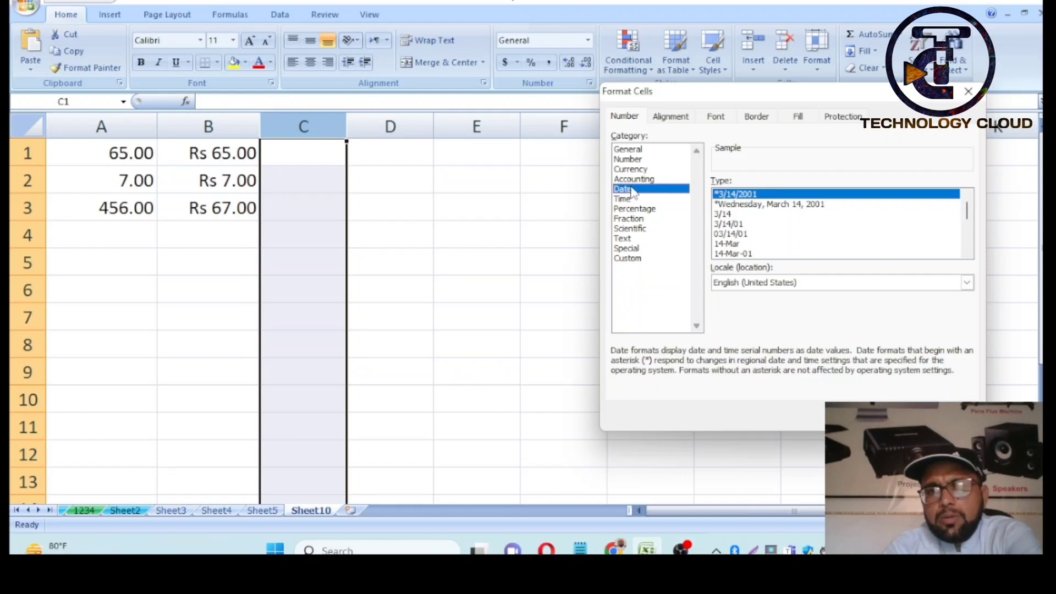
click(761, 205)
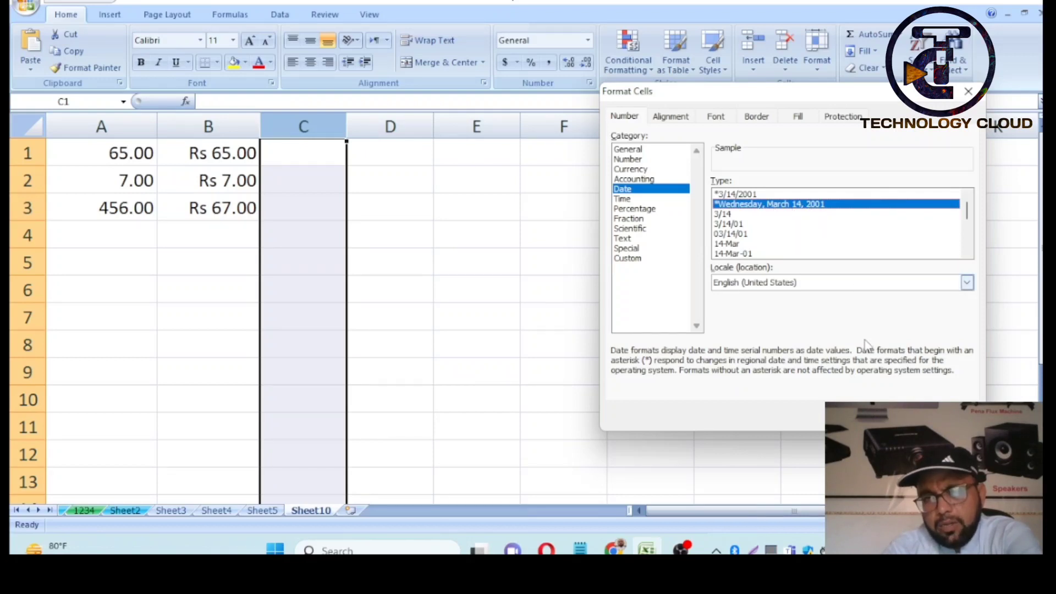
key(Return)
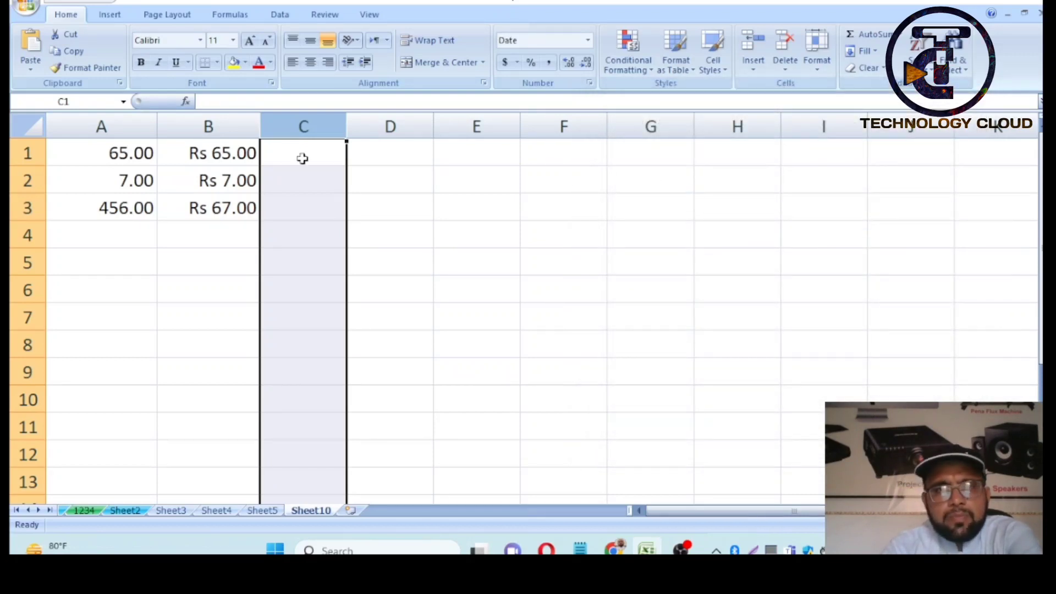
- Enter 3/15/2000 in C1 and 06/25/2005 in C2, resizing column C to fit the long dates
drag(344, 126, 681, 134)
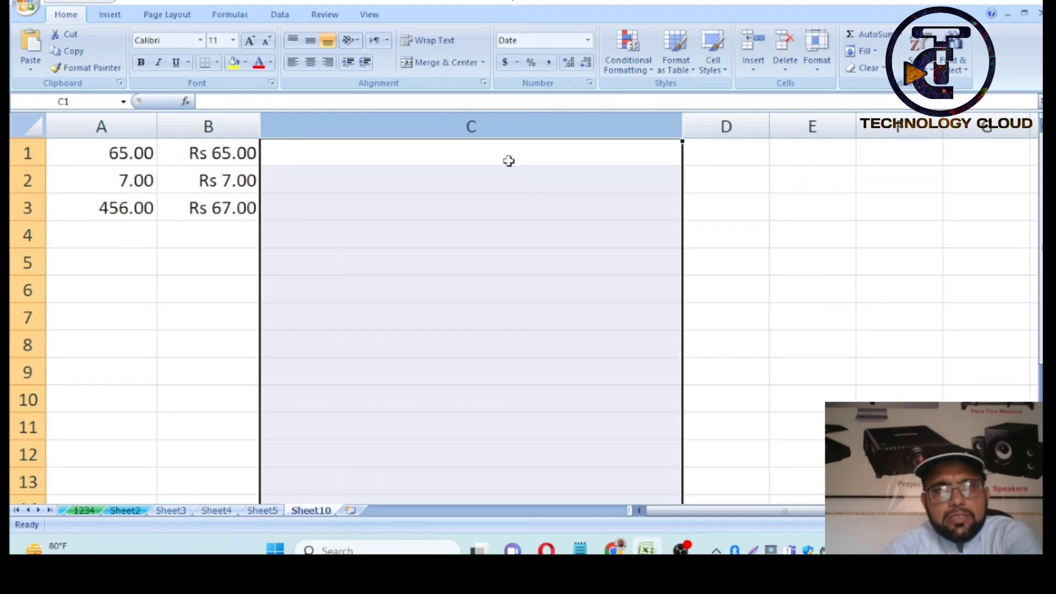
click(509, 158)
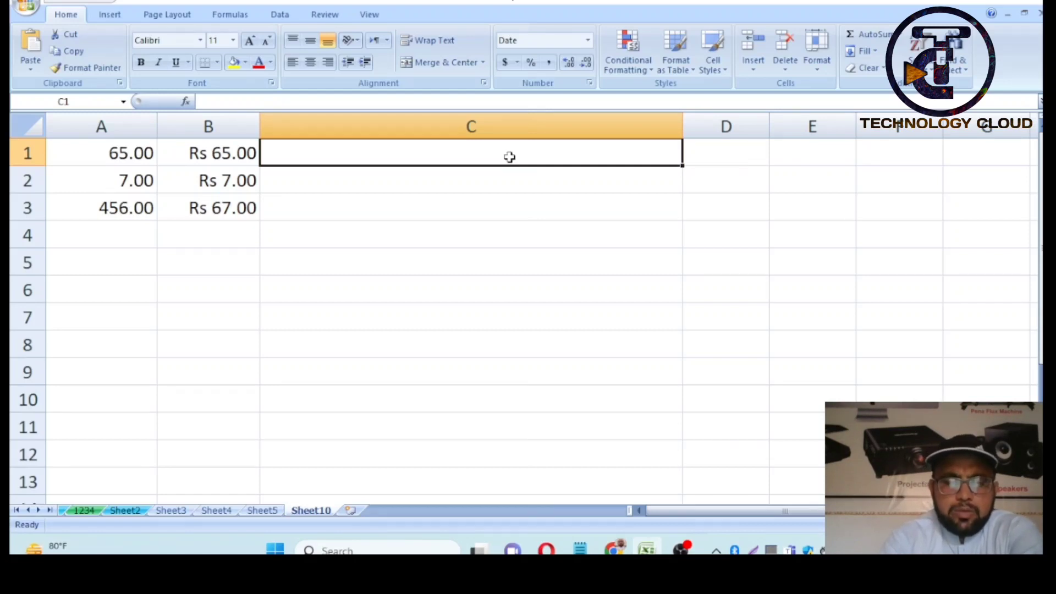
text(3/)
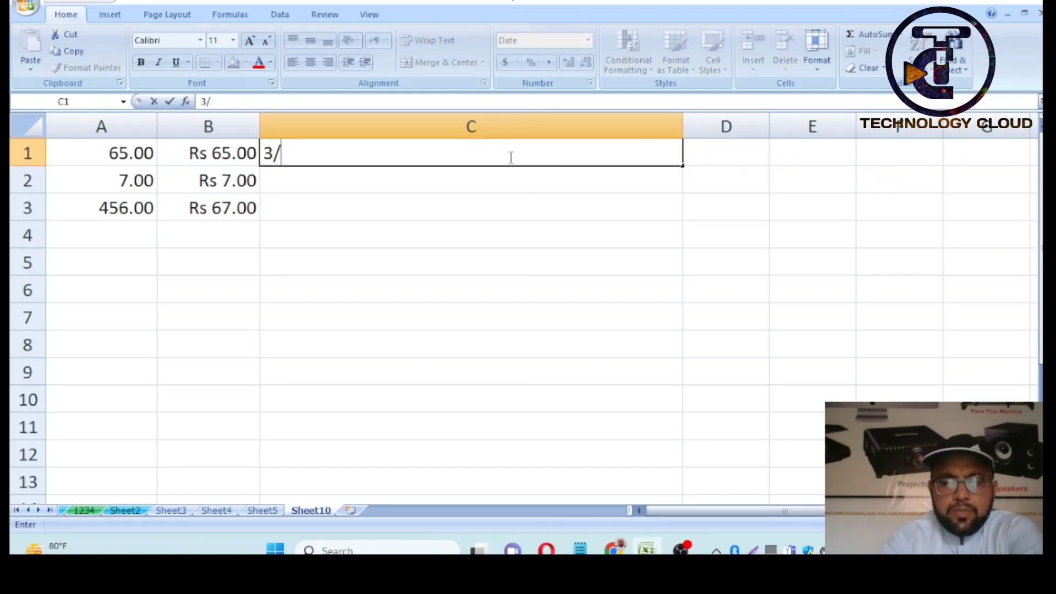
text(15)
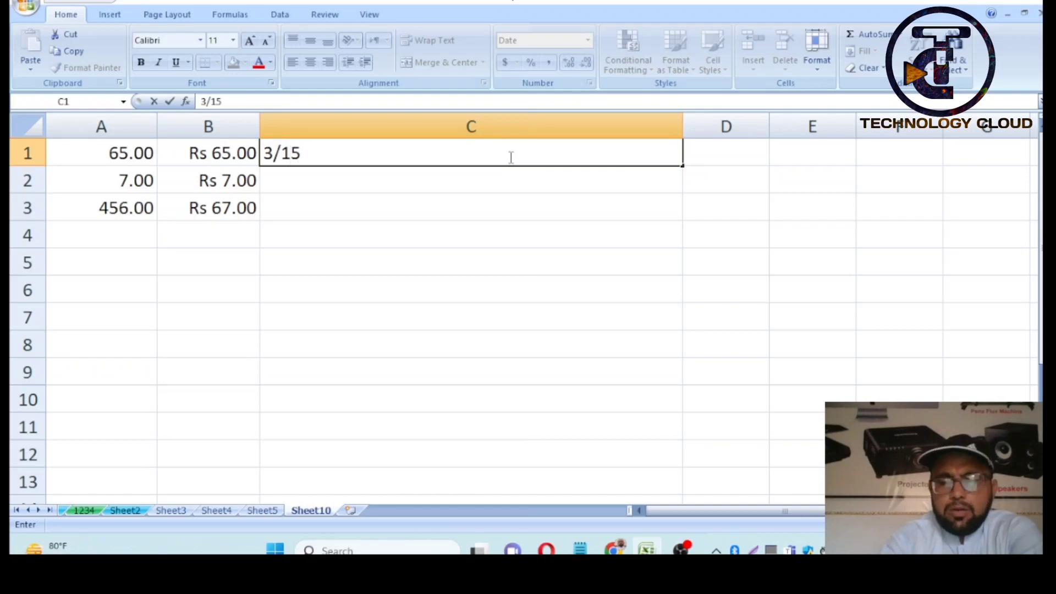
text(/2)
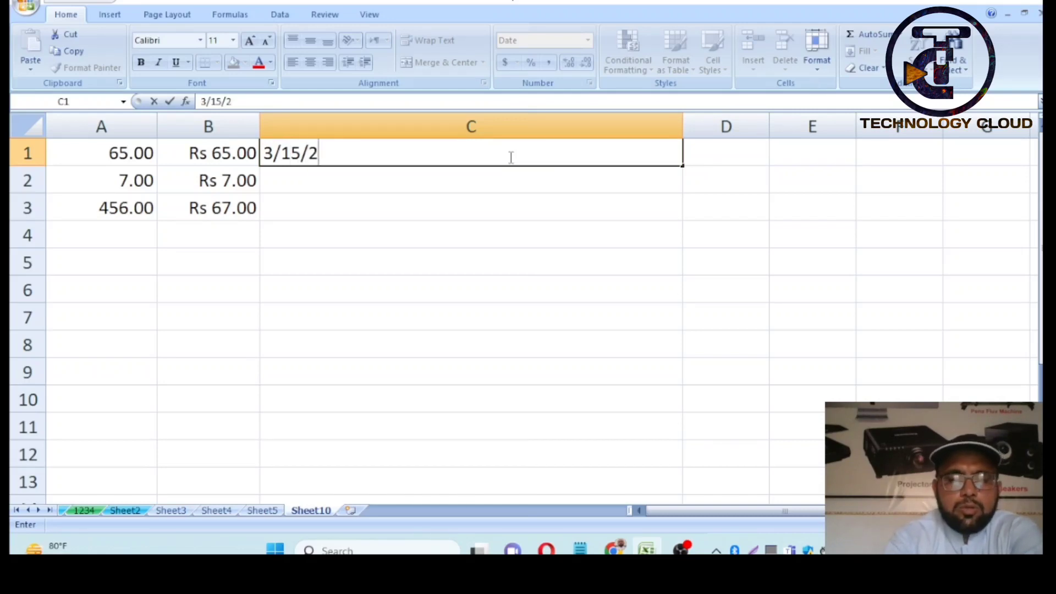
text(000)
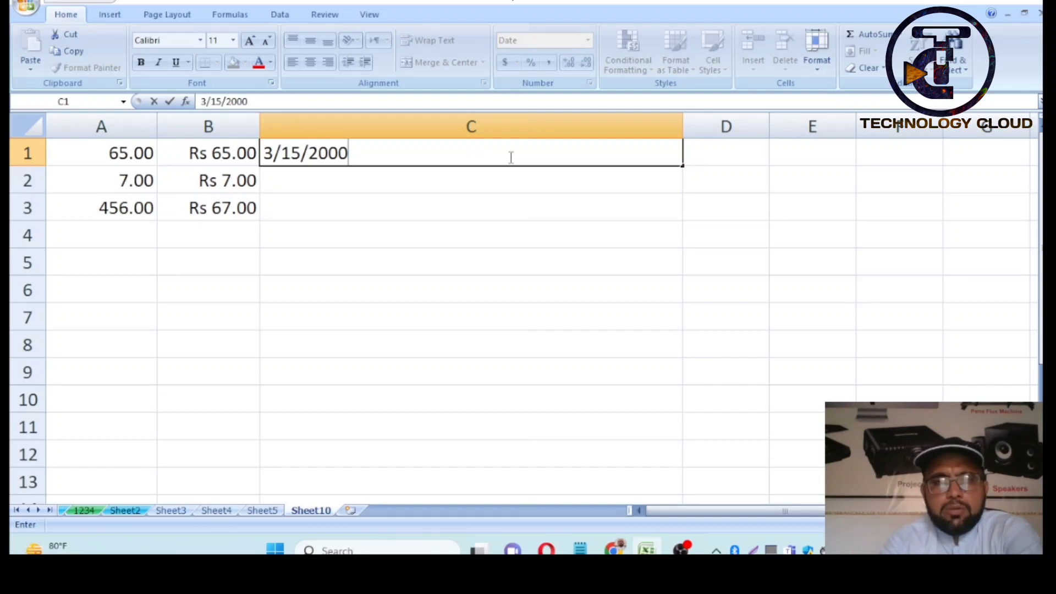
key(Return)
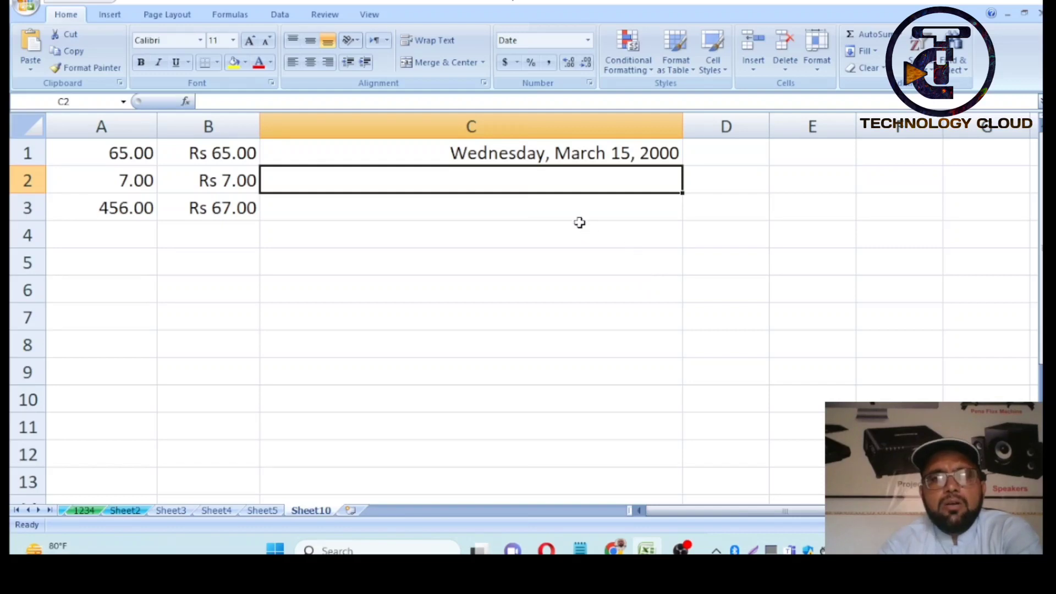
drag(682, 122, 533, 129)
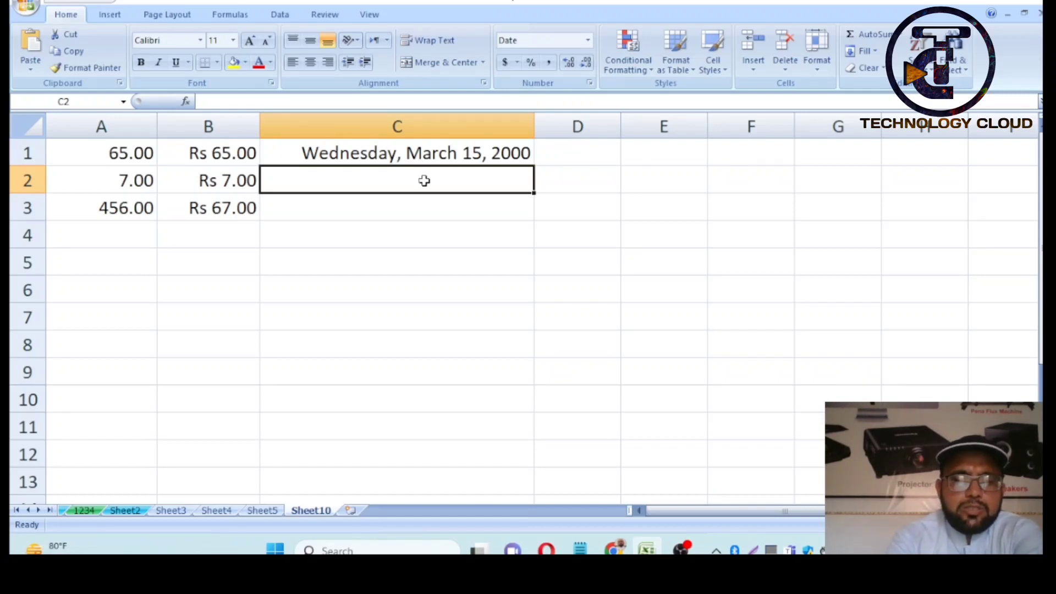
text(06)
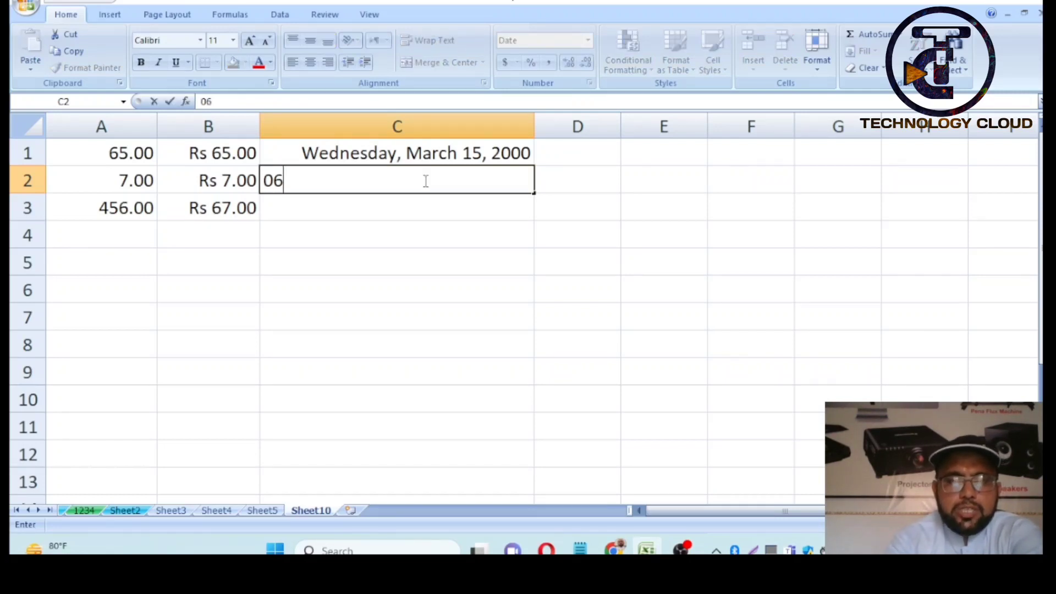
text(/2)
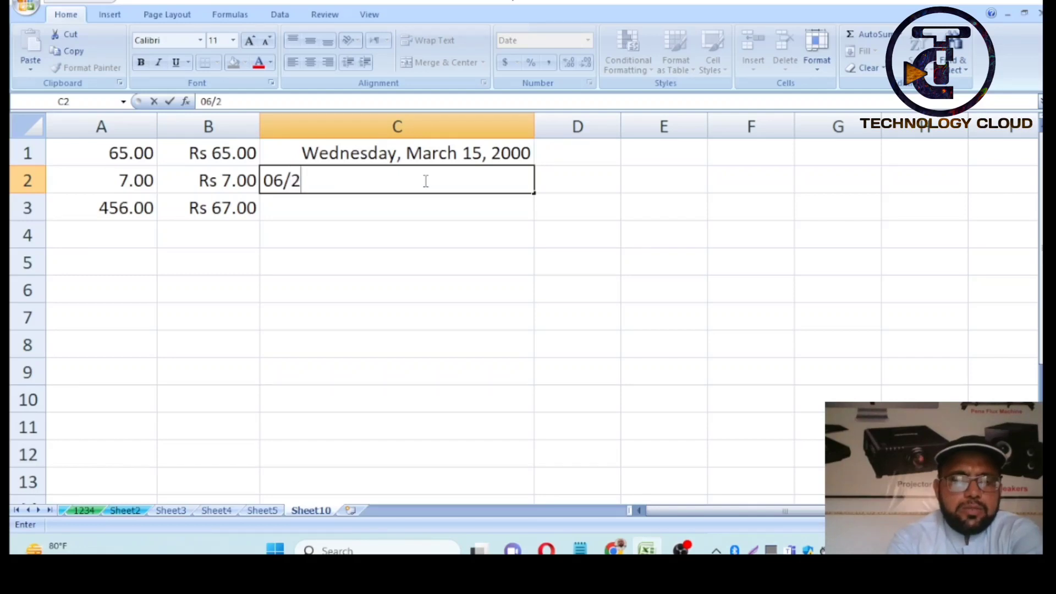
text(5/2)
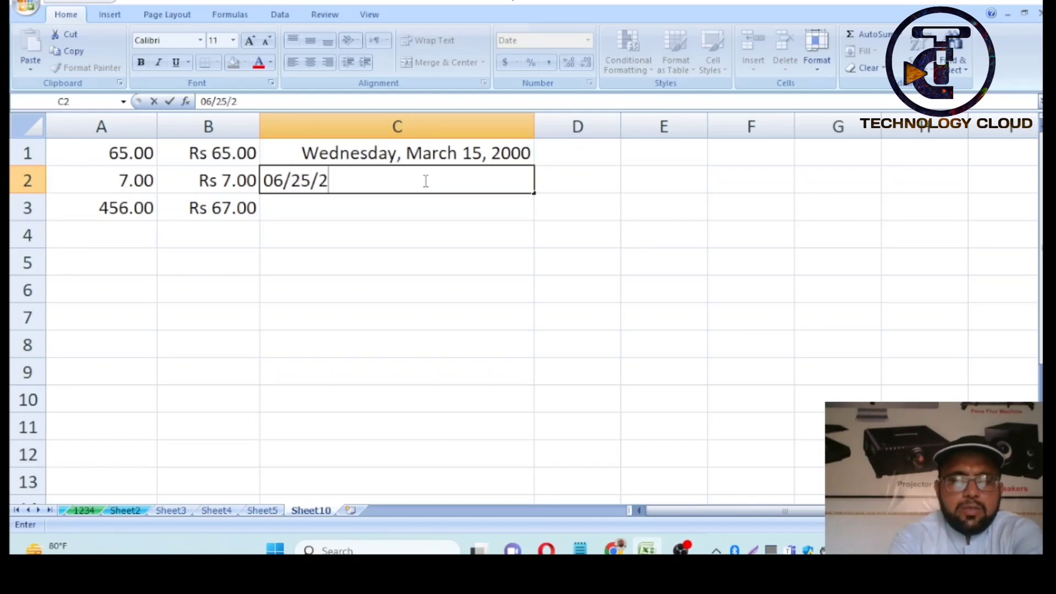
text(005)
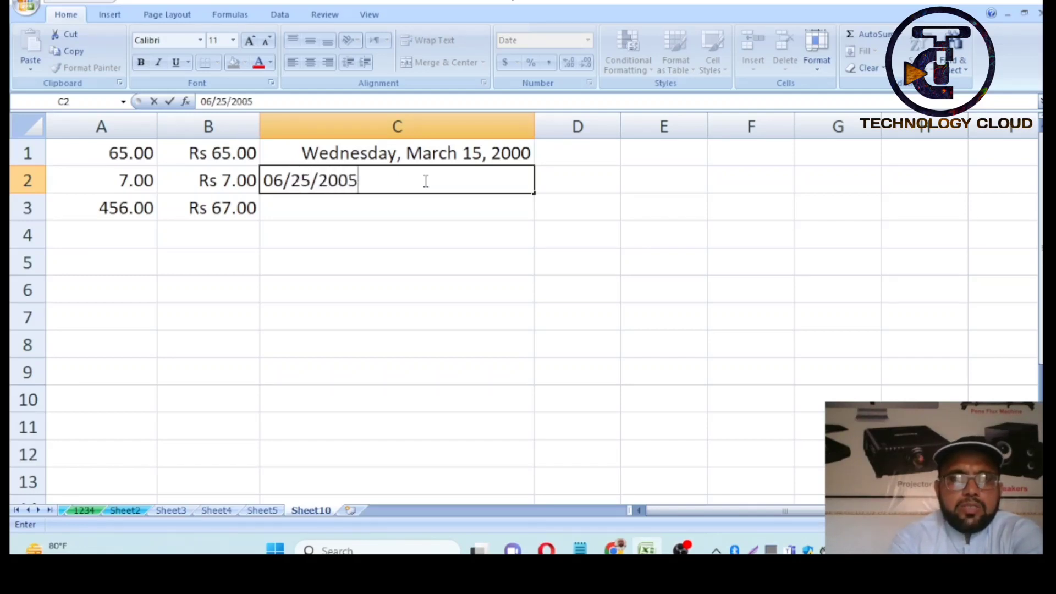
key(Return)
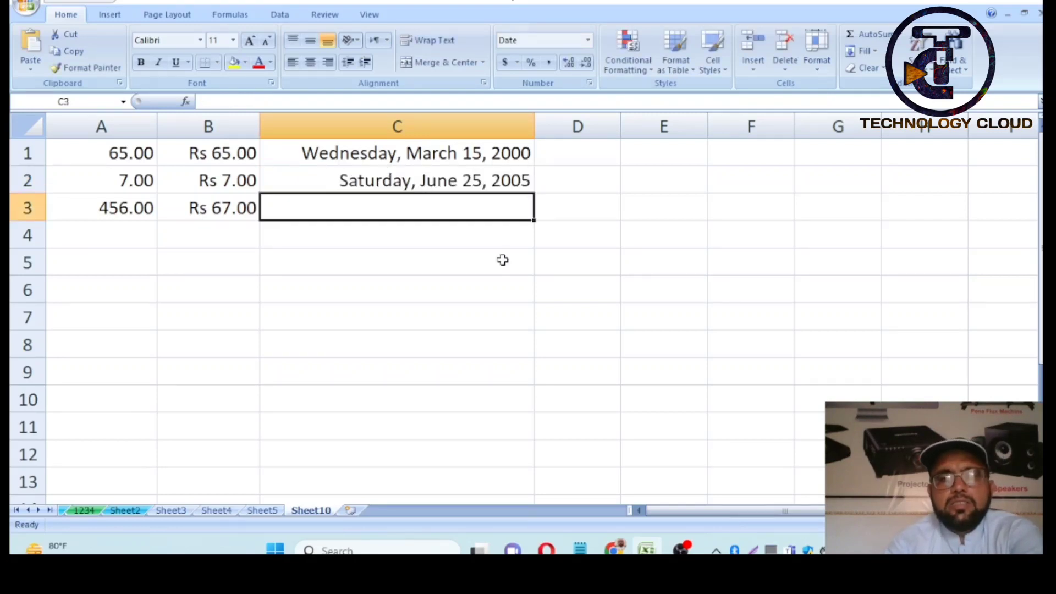
- Apply the 2-decimal Percentage format to column D and enter 67 and 98 in D1:D2
click(635, 209)
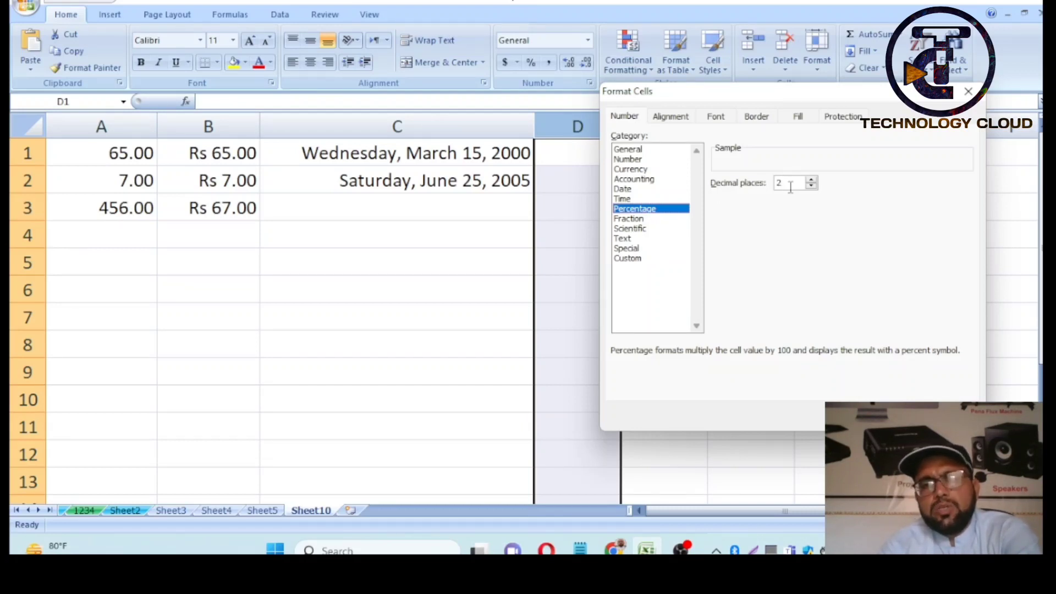
click(893, 416)
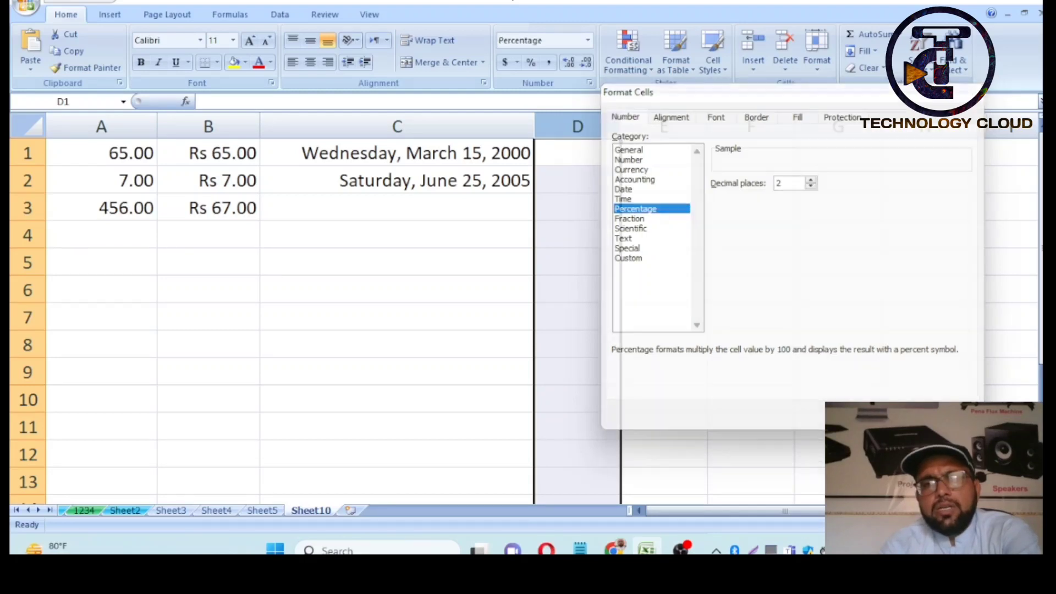
click(584, 158)
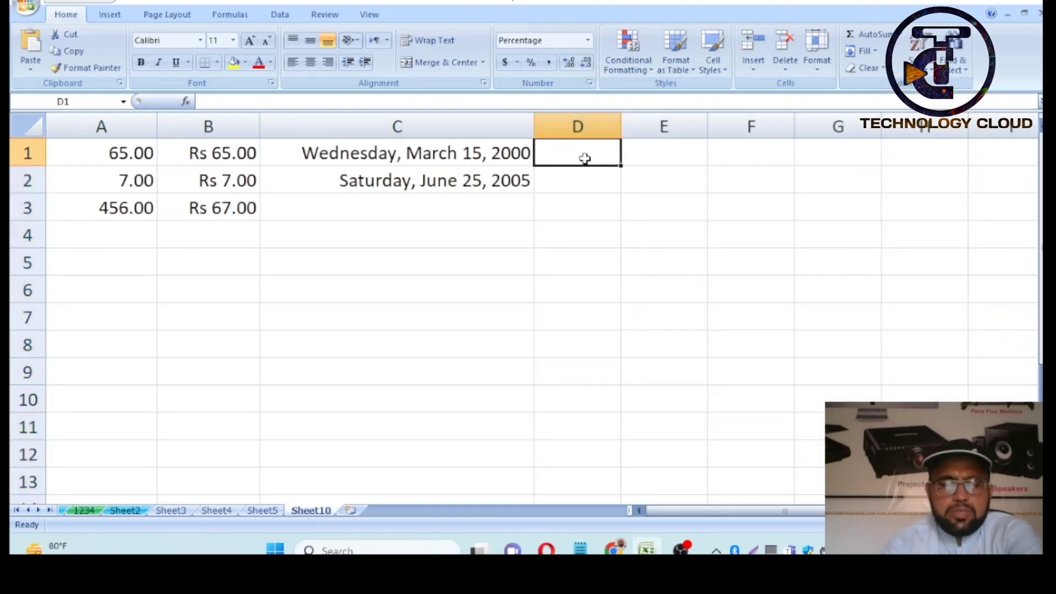
text(67)
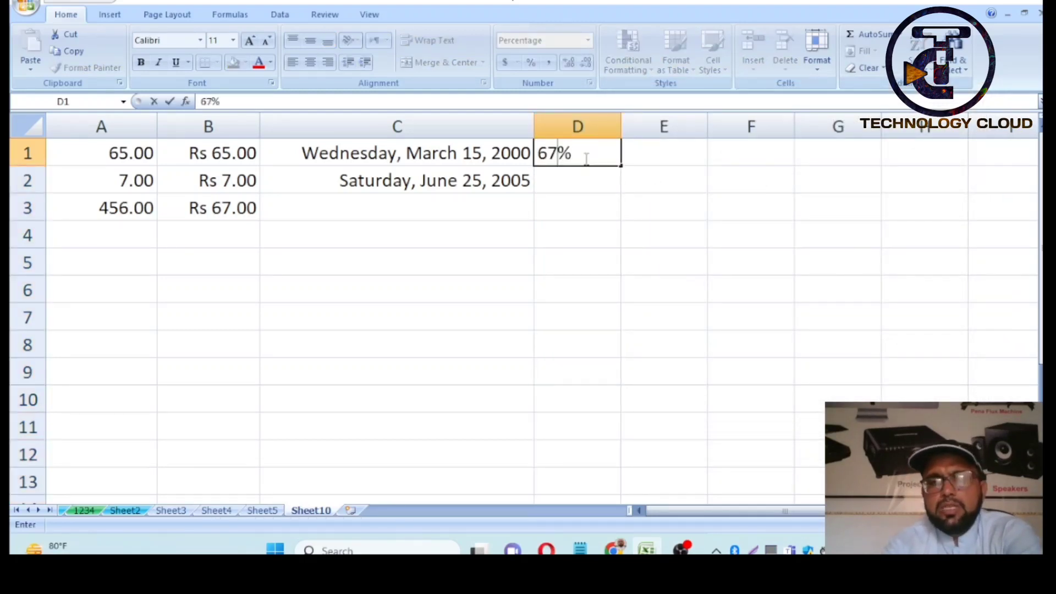
key(Return)
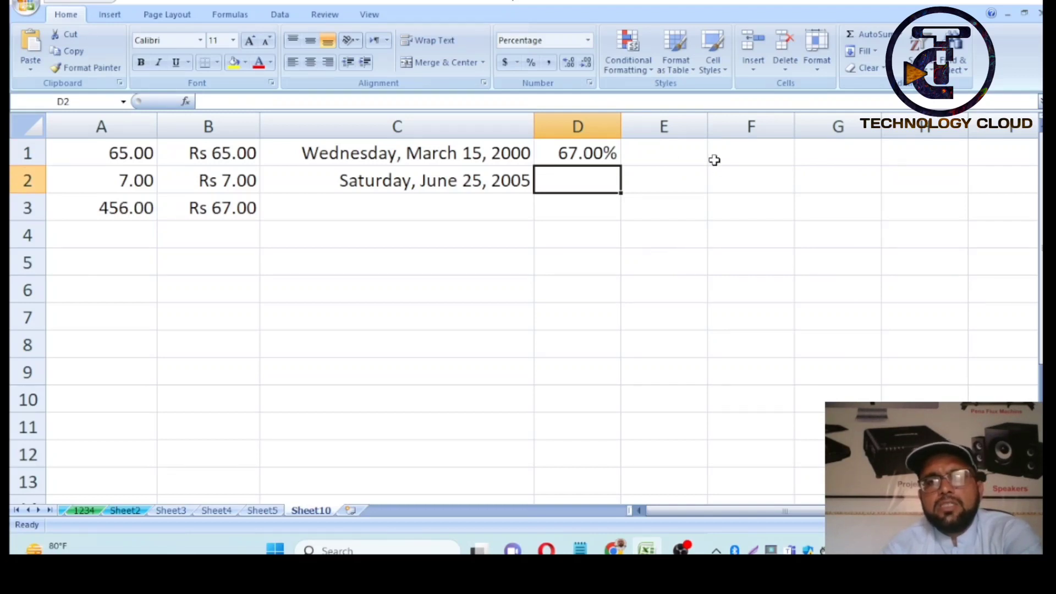
text(98)
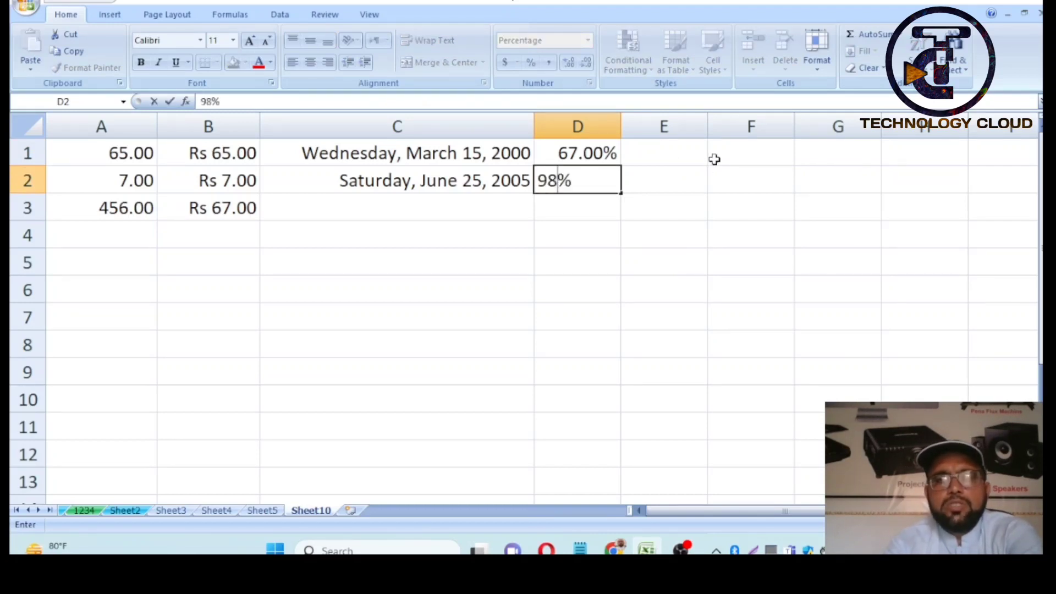
key(Return)
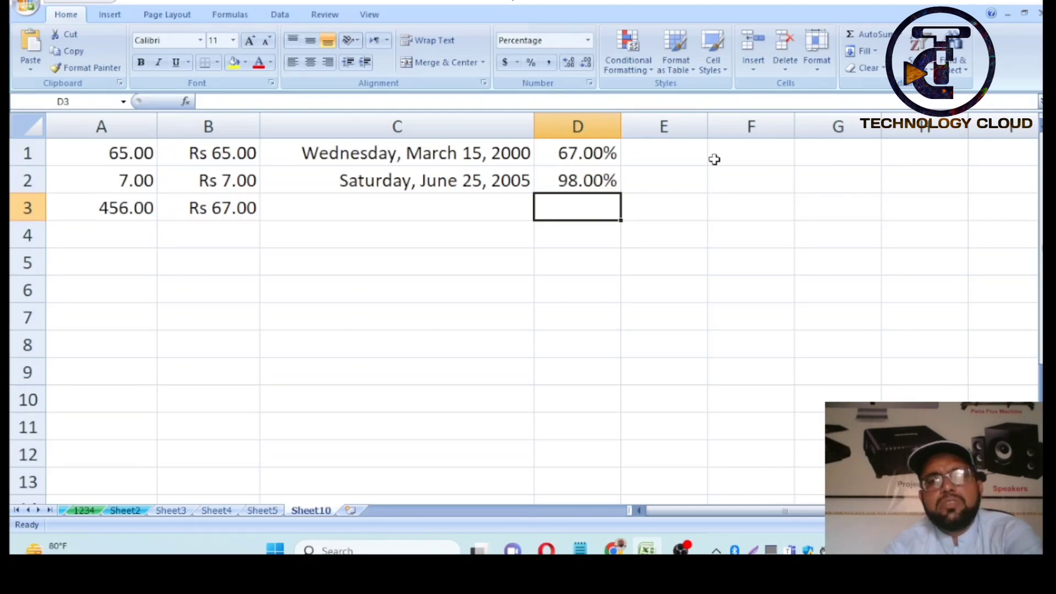
click(687, 127)
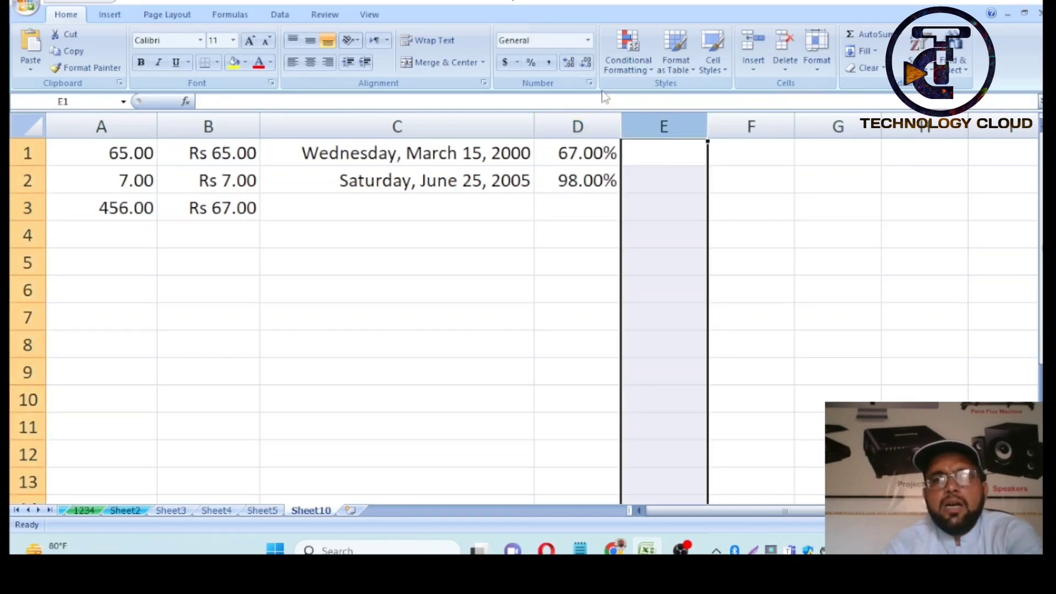
- Widen column E, enter 5/7 in E1, see it become 7-May, and clear it
click(589, 83)
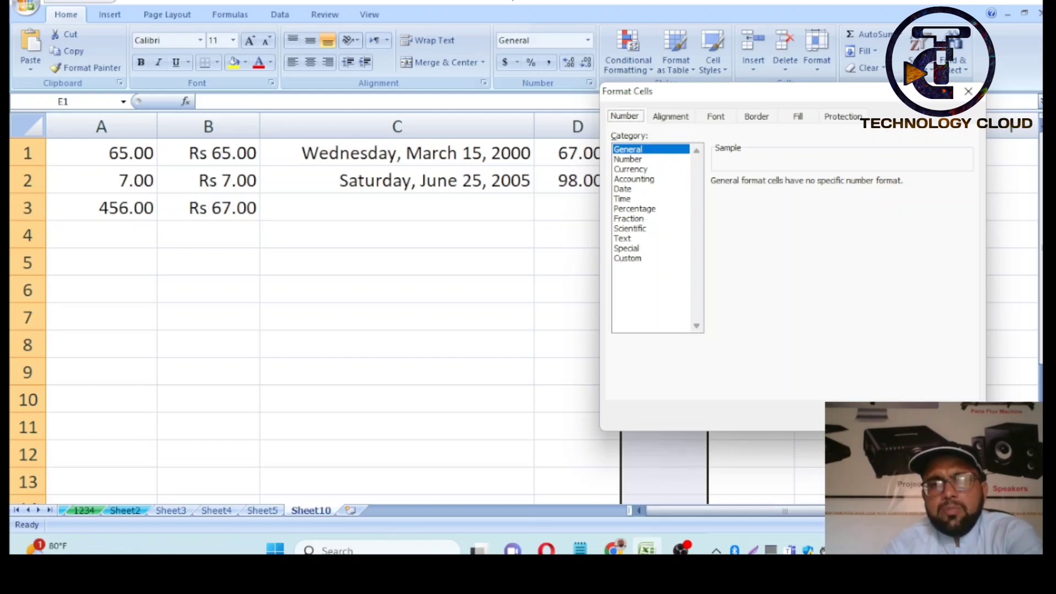
click(949, 416)
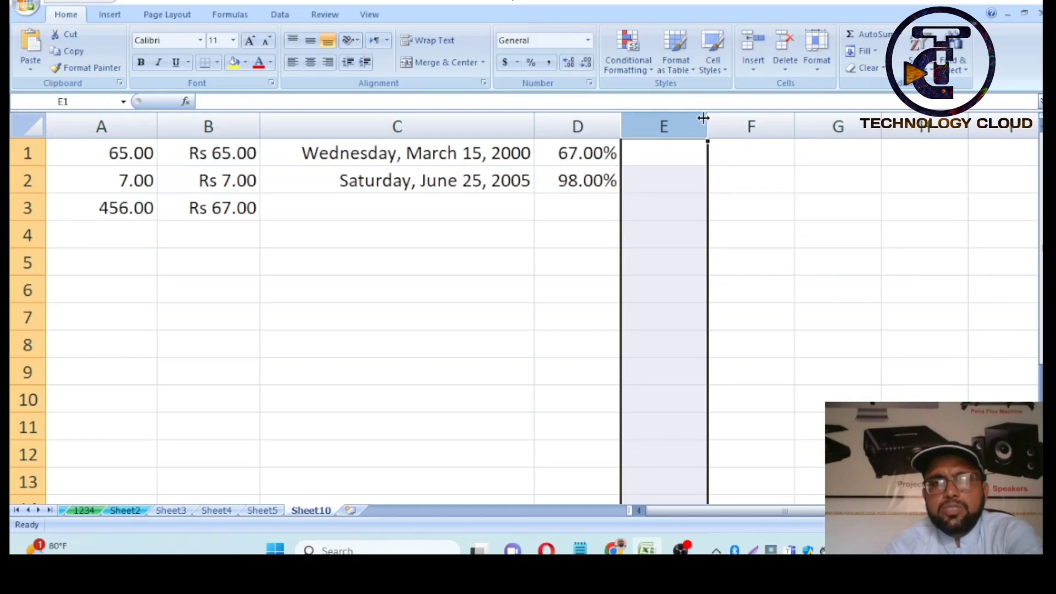
drag(703, 118, 729, 126)
click(697, 157)
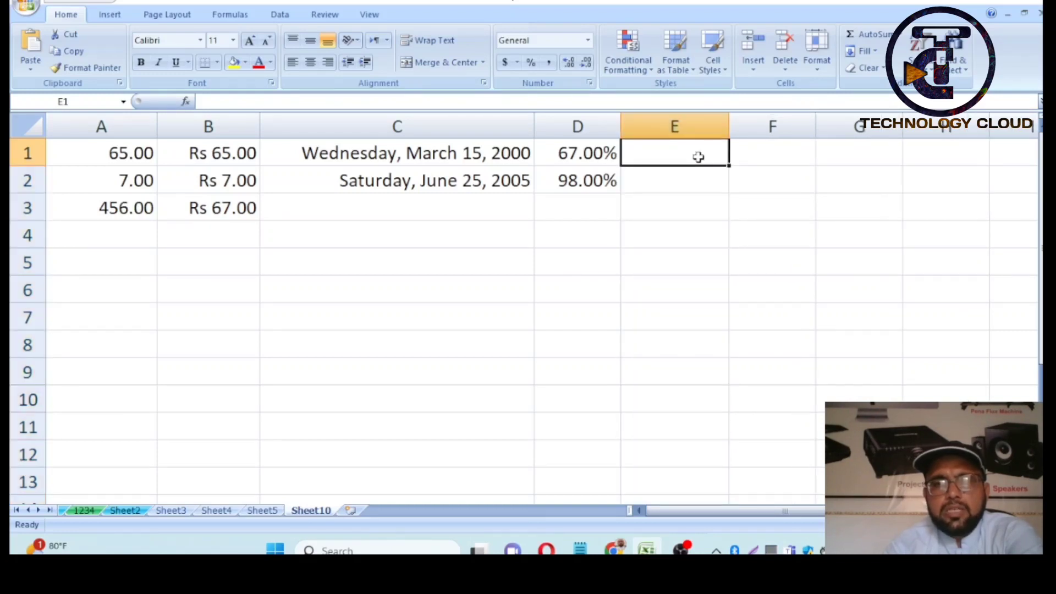
text(5/7)
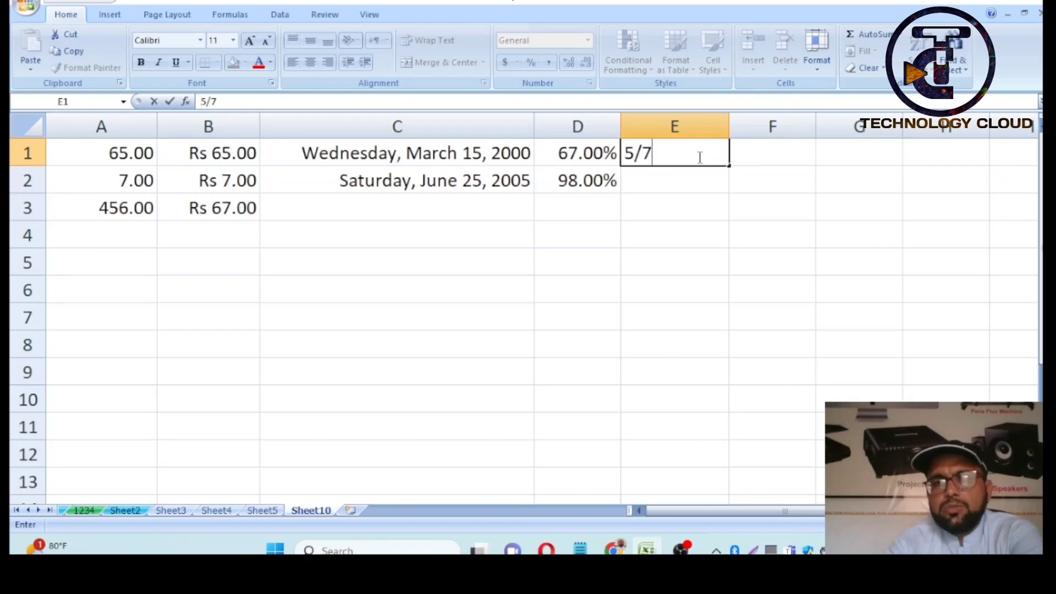
key(Return)
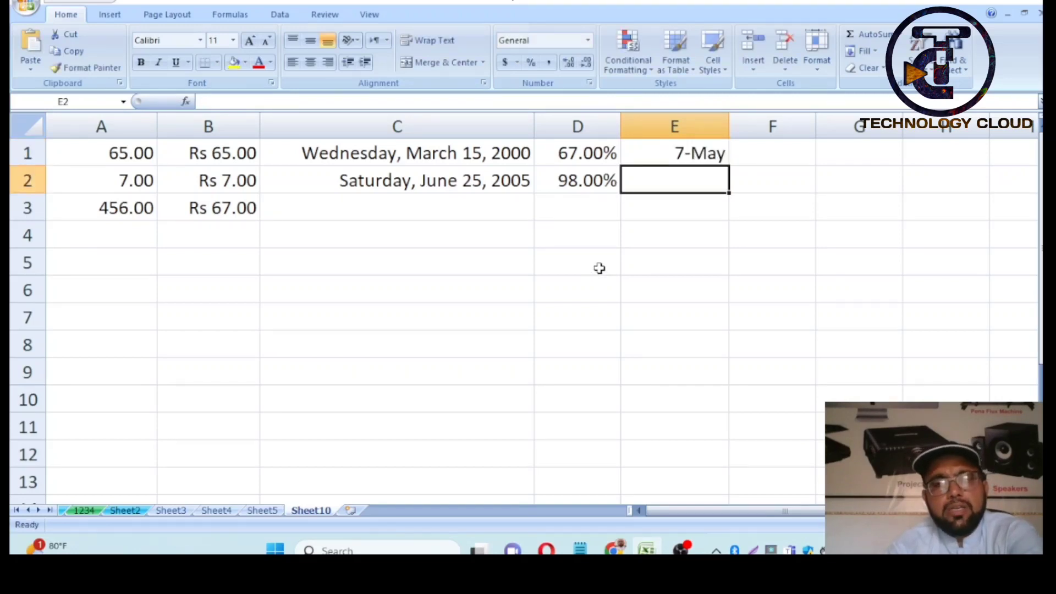
click(690, 157)
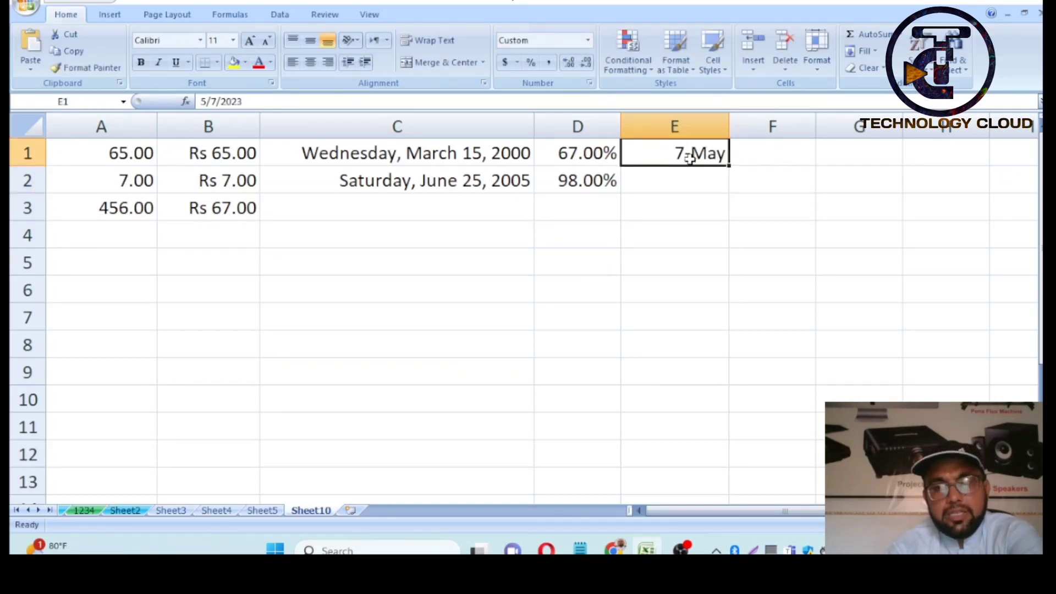
key(Delete)
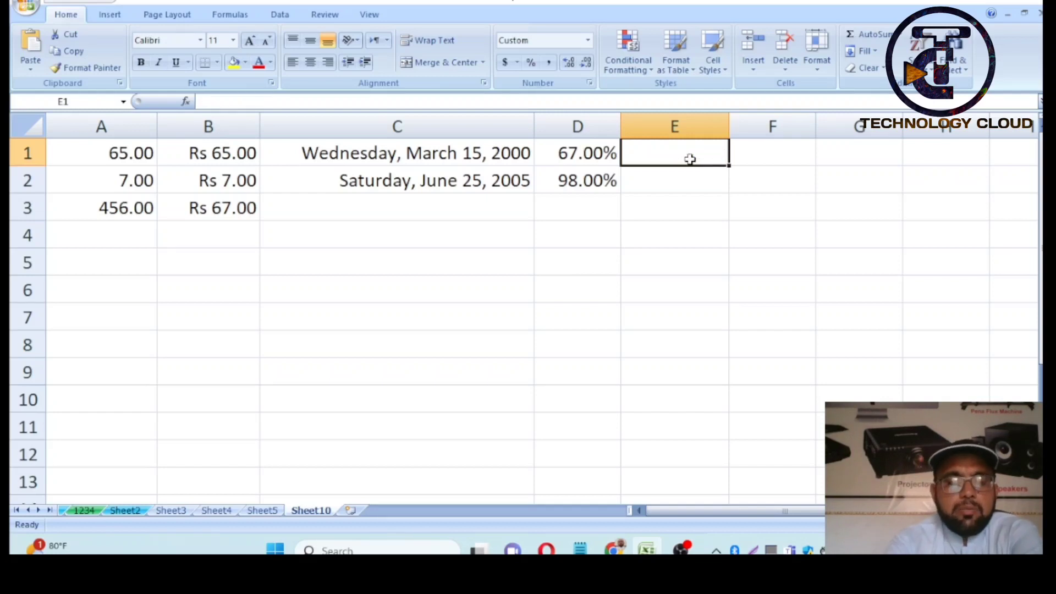
- Enter 1/2 in E1, see it turn into 2-Jan, and clear it
text(1/2)
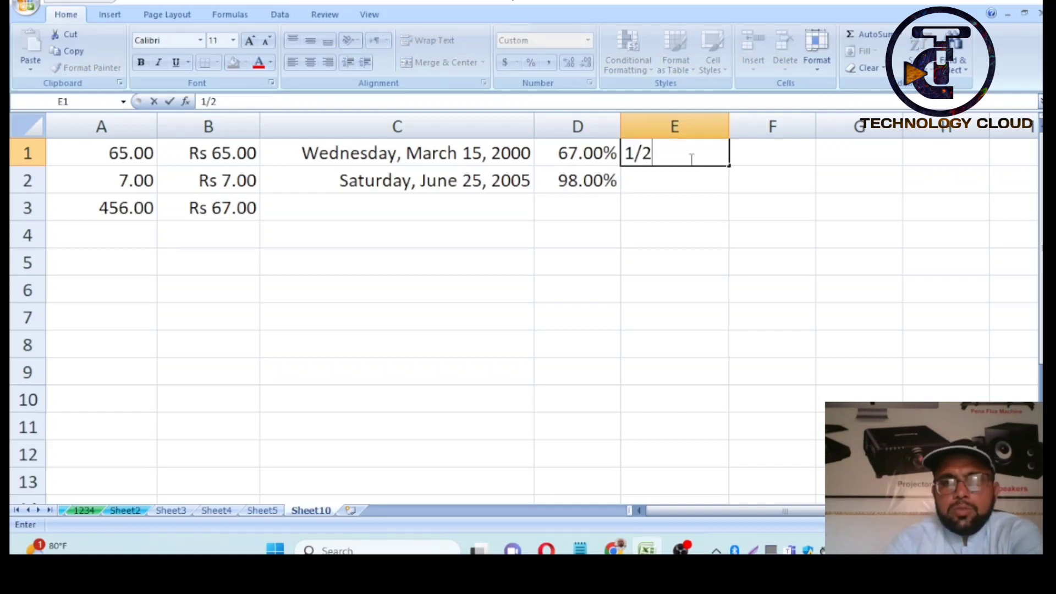
key(Return)
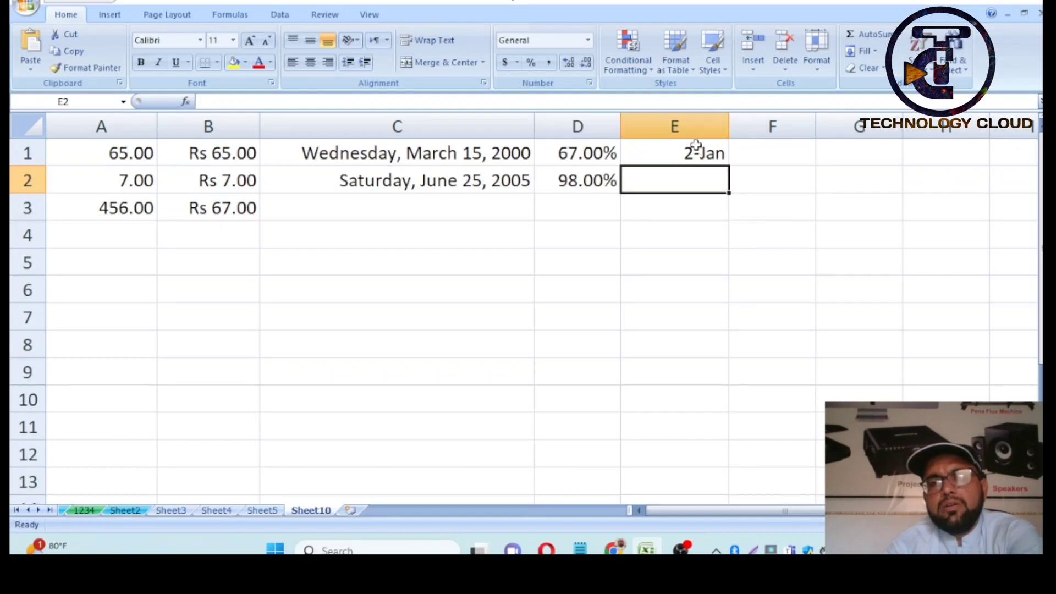
click(693, 154)
key(Delete)
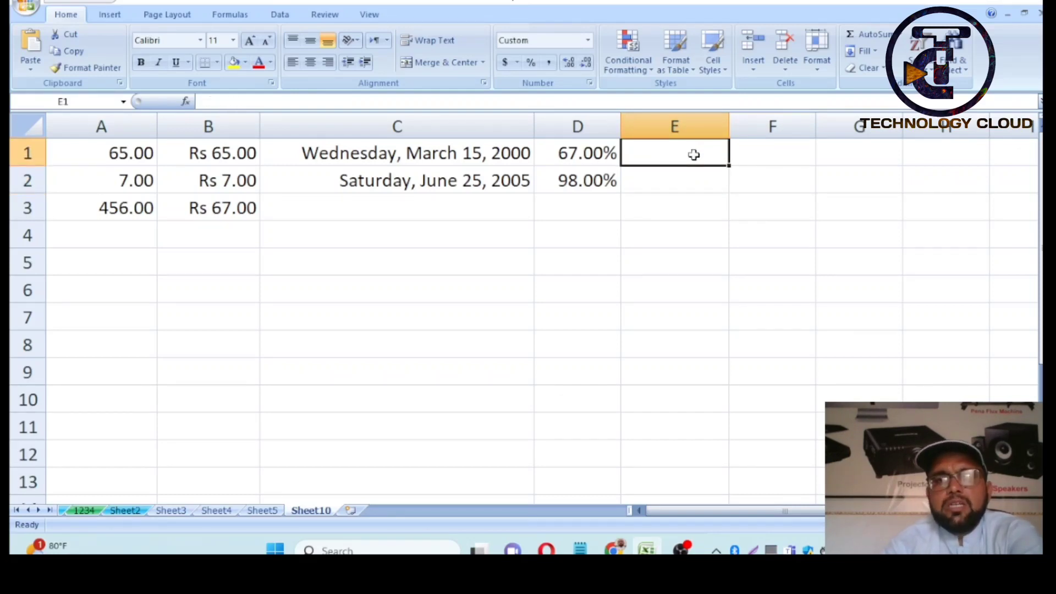
click(688, 132)
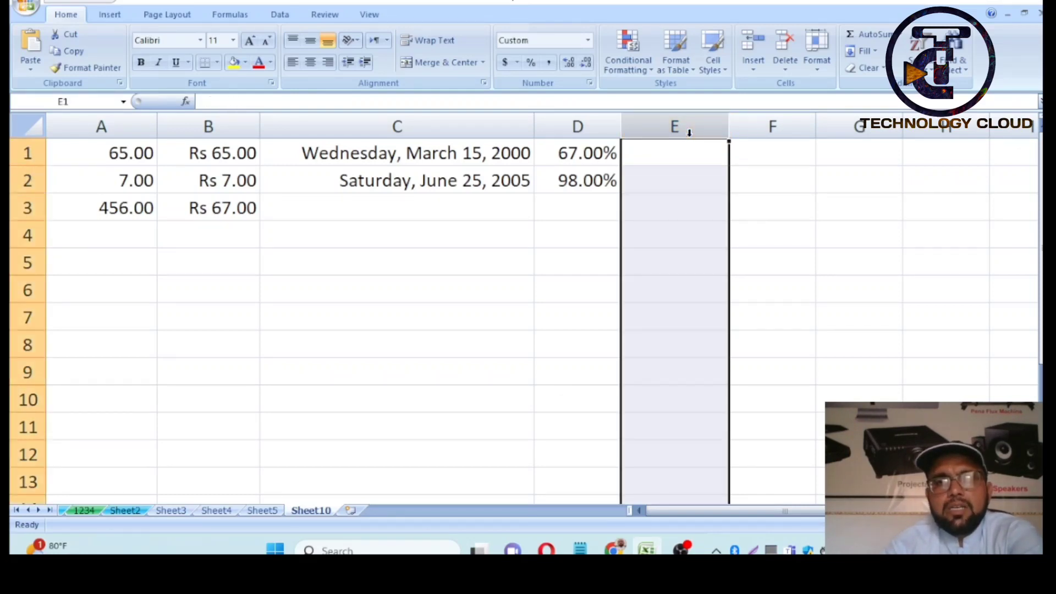
- Apply the Fraction format (up to one digit) to column E
click(589, 82)
click(629, 218)
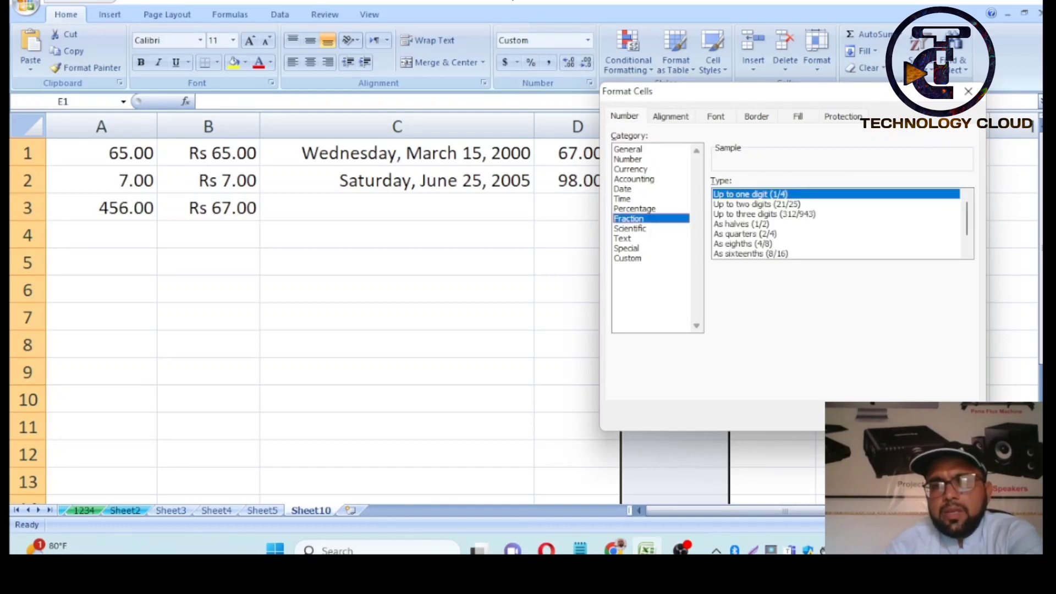
key(Return)
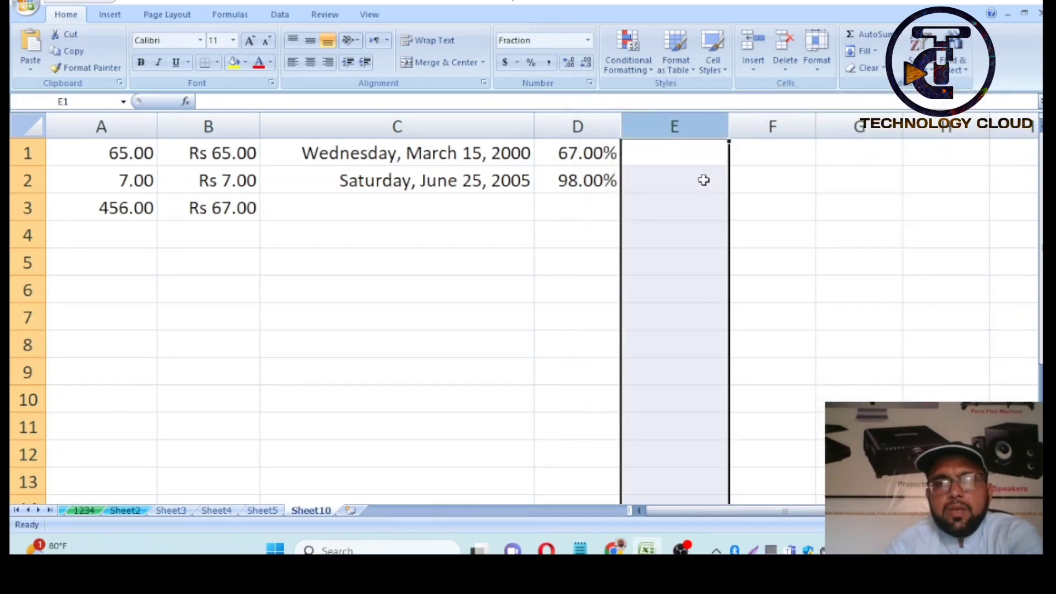
- Enter 1/2 in cells E1 and E2, kept as fractions
click(700, 170)
click(692, 153)
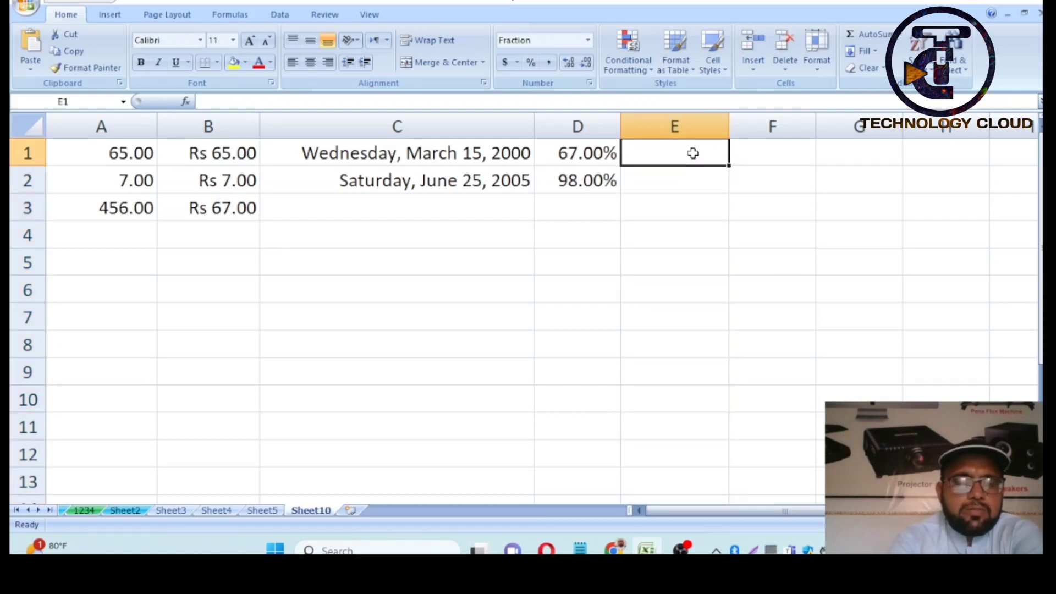
text(1/2)
key(Return)
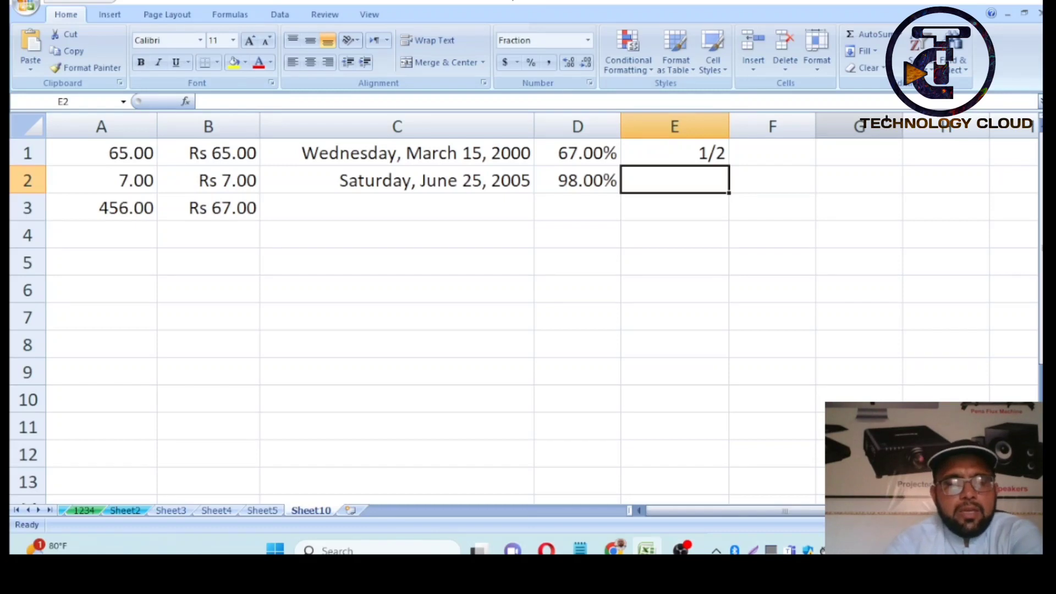
text(1/2)
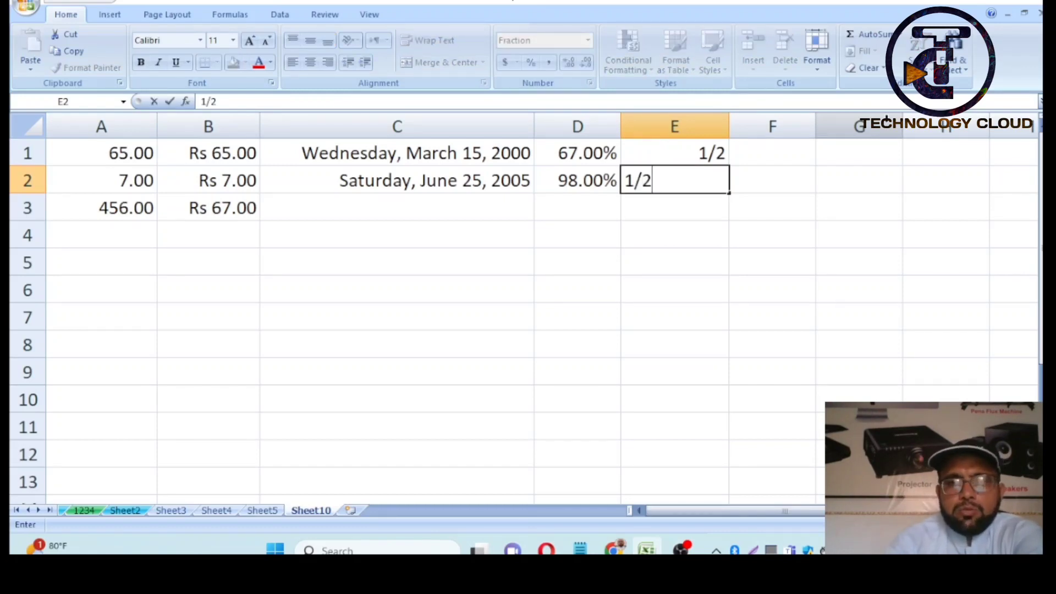
key(Return)
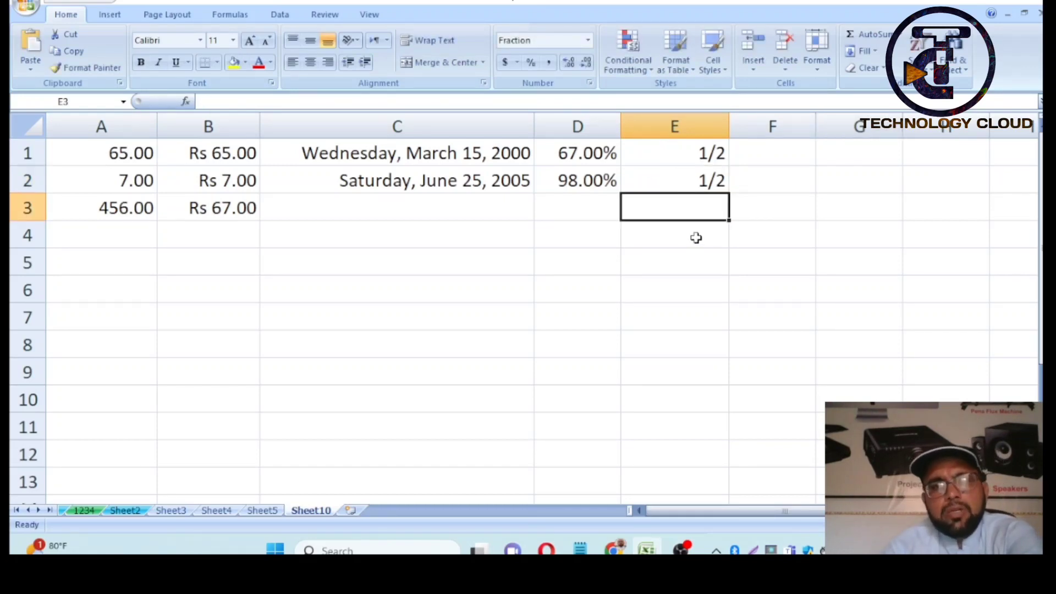
- Enter the formula =sum(E1:E2) in E3
text(=)
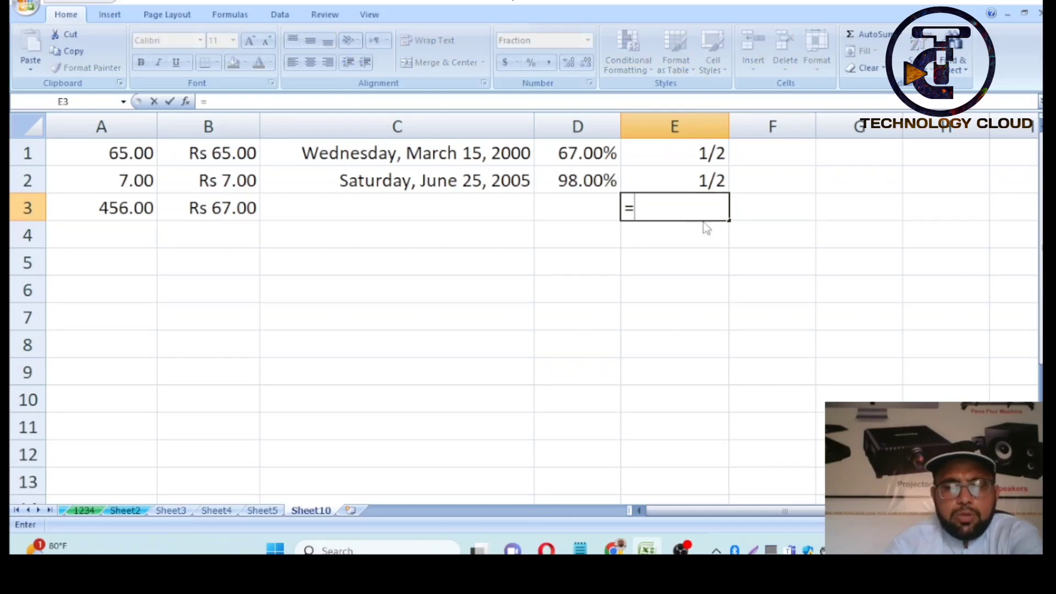
text(sum)
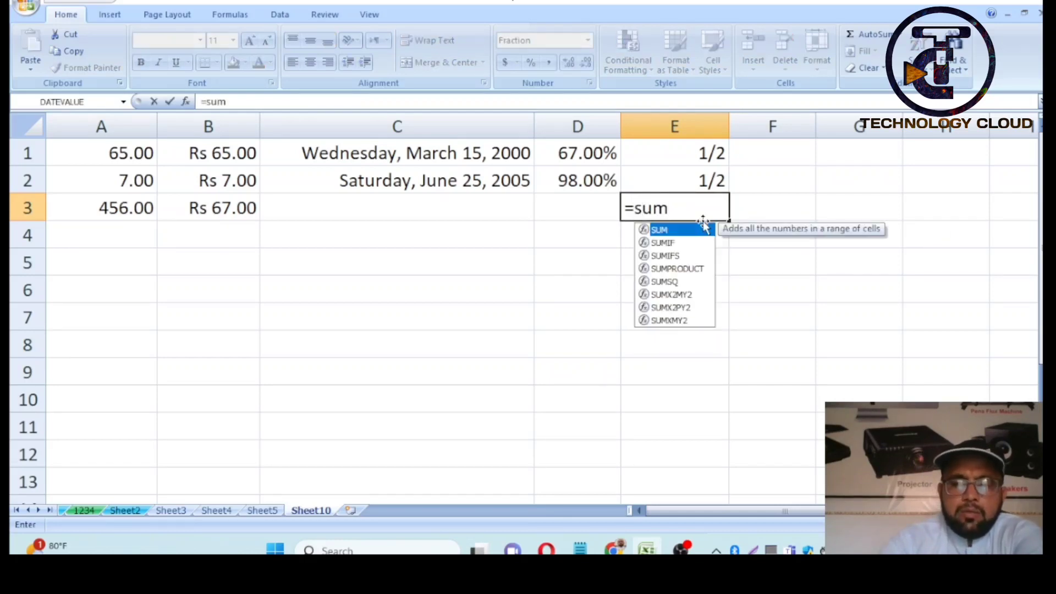
text(()
drag(704, 149, 704, 176)
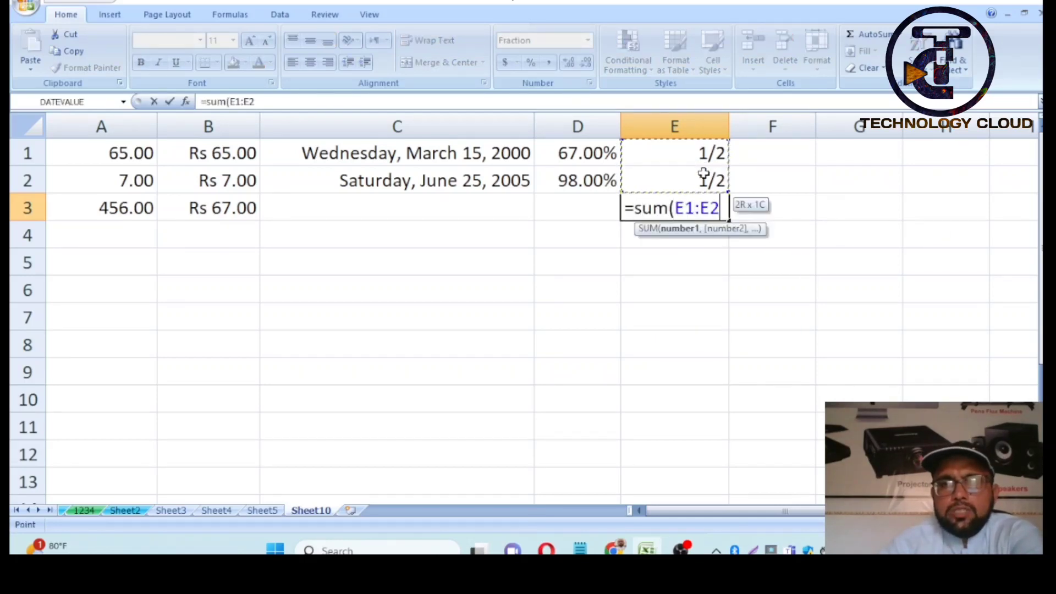
text())
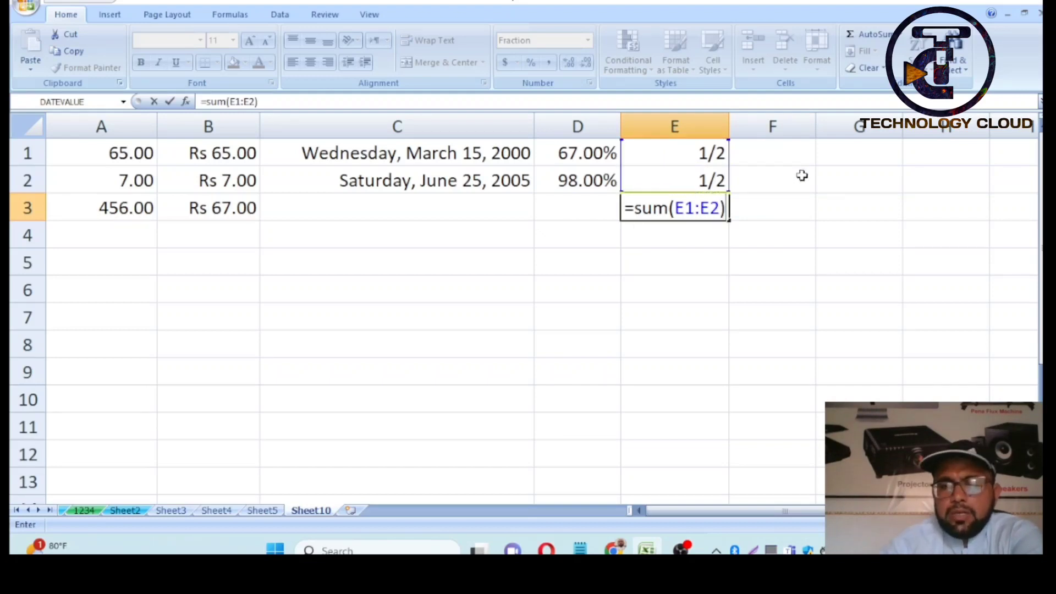
key(Return)
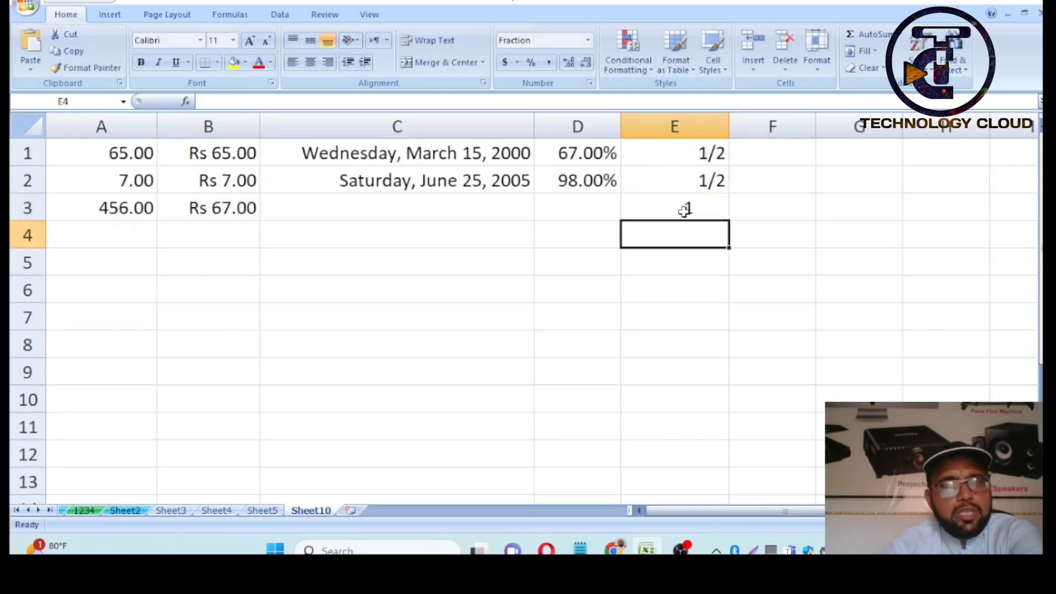
click(684, 211)
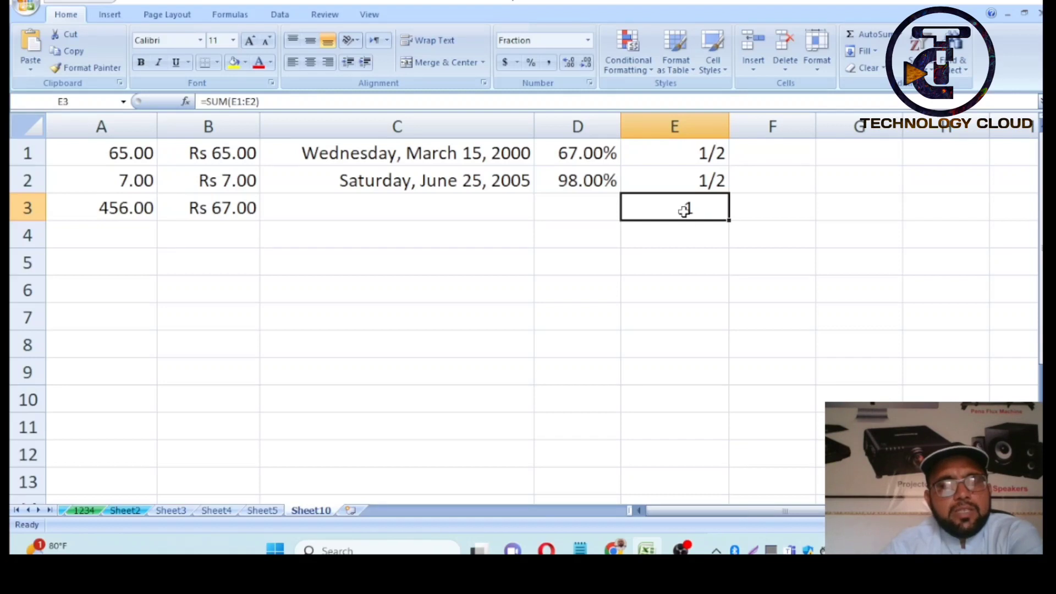
- Enter 1/4 in E1 through E4 and AutoSum them in E5, giving 1
click(692, 162)
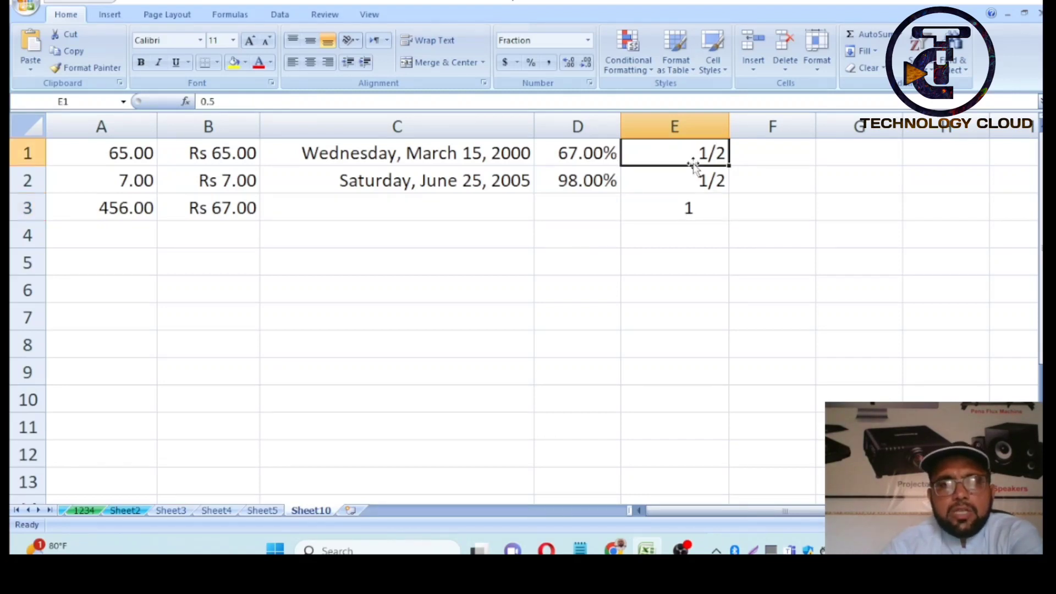
text(1/4)
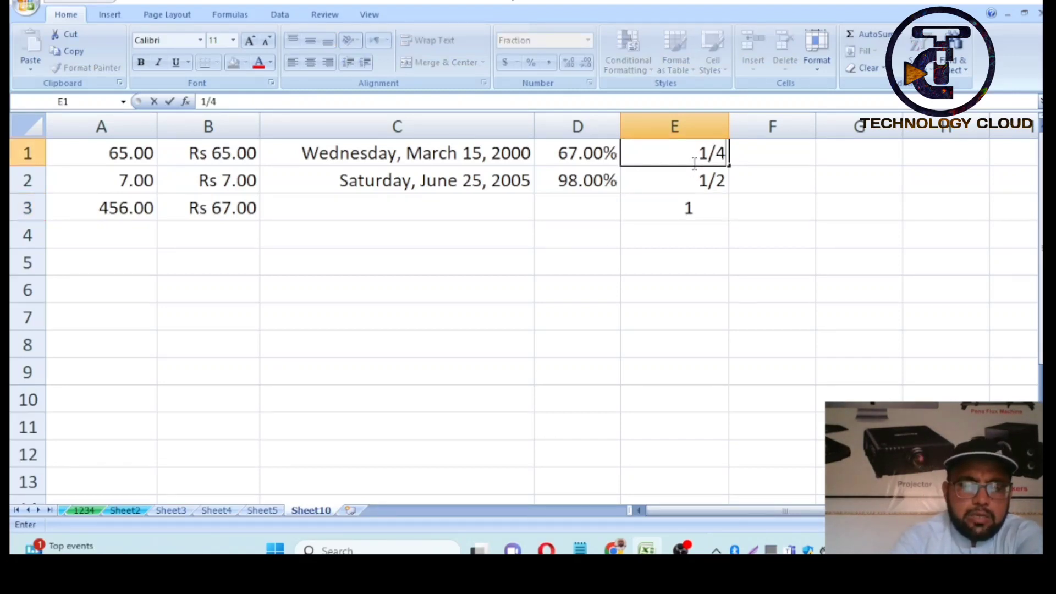
key(Return)
text(1)
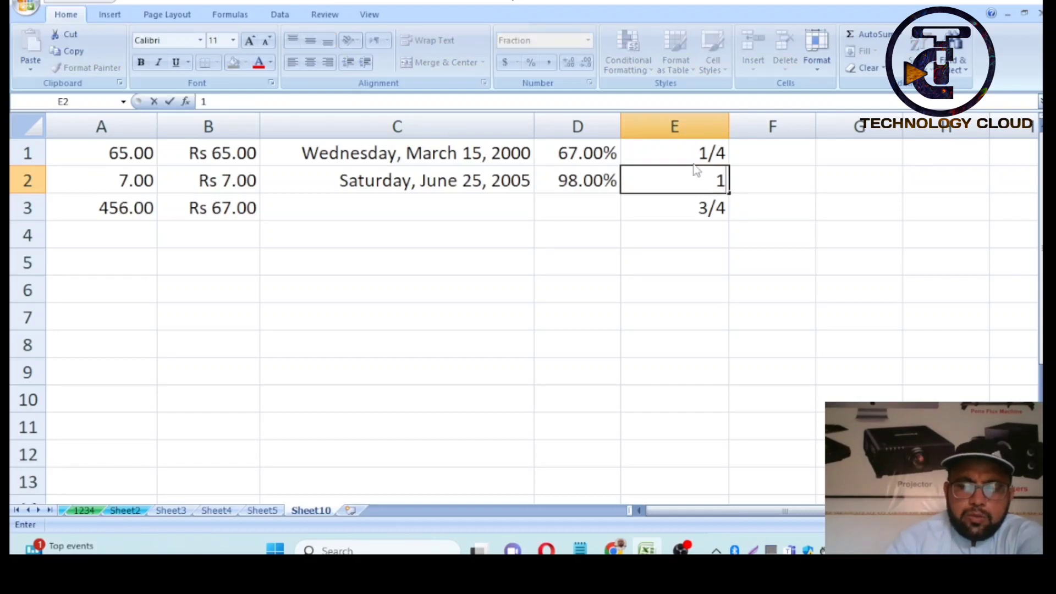
text(/4)
key(Return)
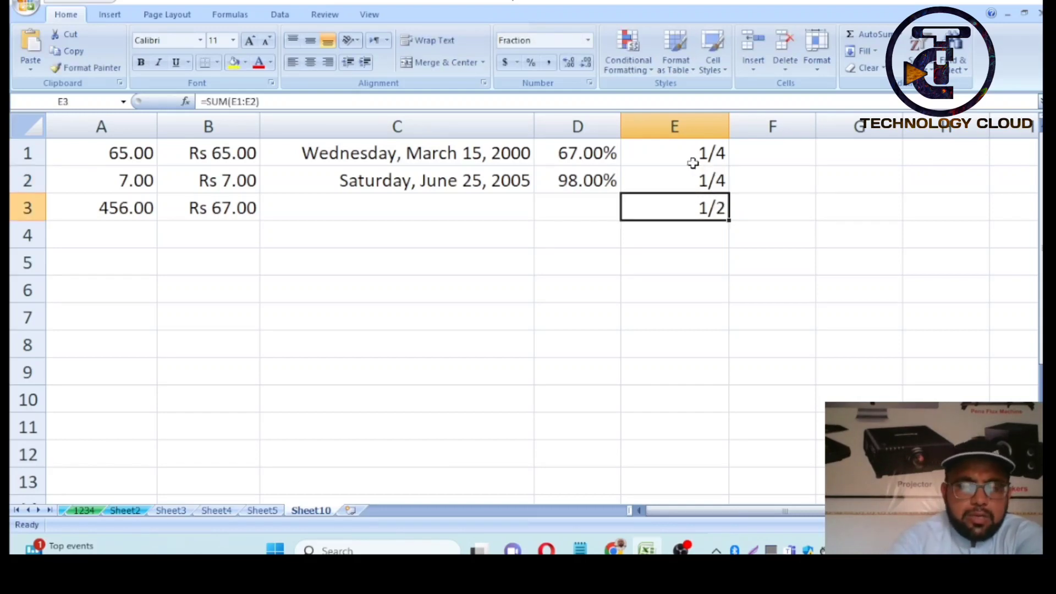
text(1/4)
key(Return)
text(1/4)
key(Return)
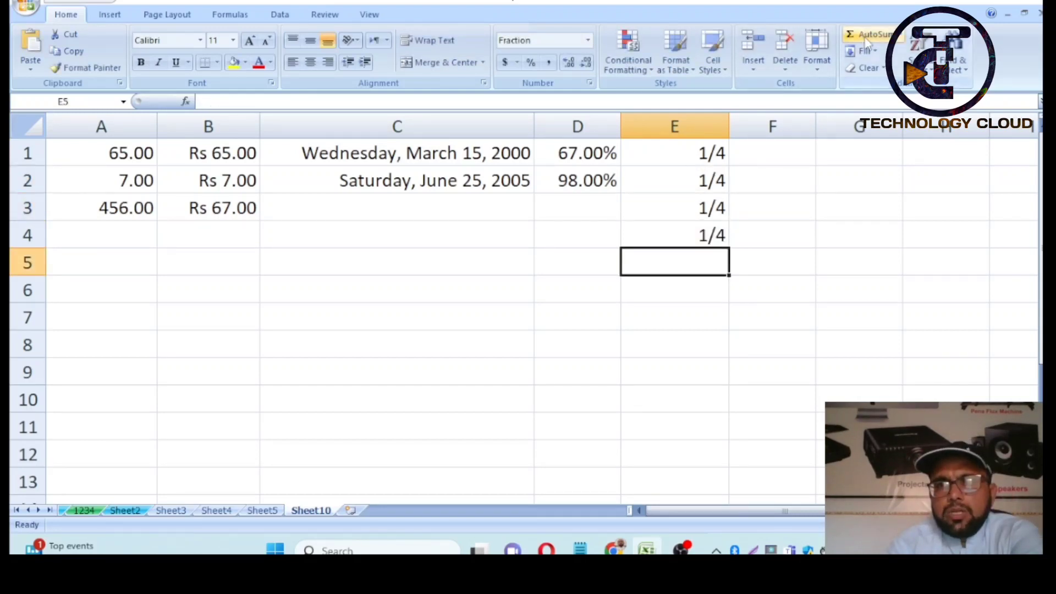
click(865, 38)
key(Return)
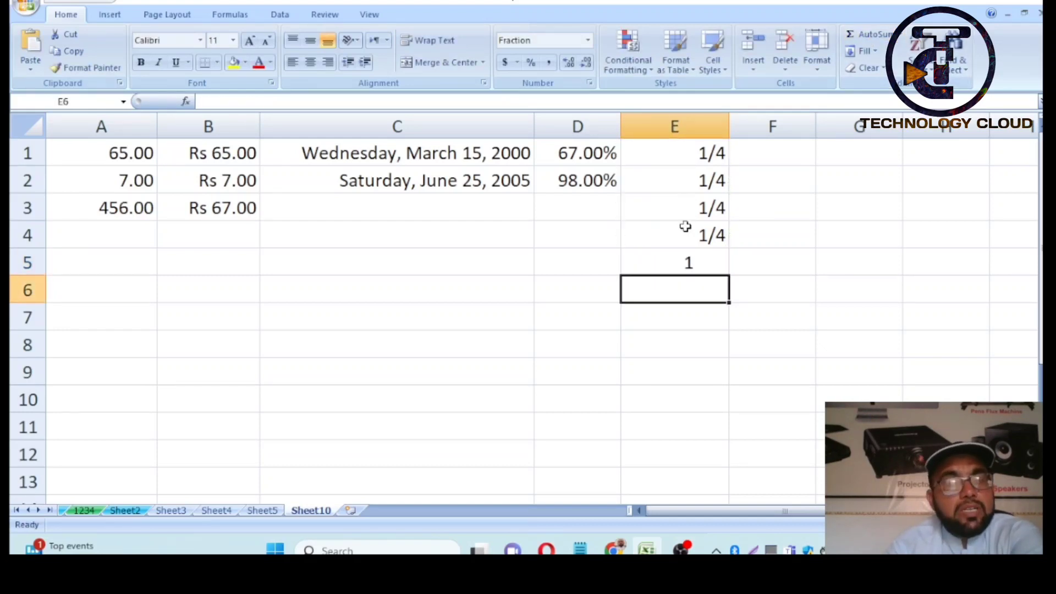
- Clear E1:E5, then enter 5/2 in E1 and 2 1/2 in E2
drag(702, 149, 698, 262)
key(Delete)
click(685, 154)
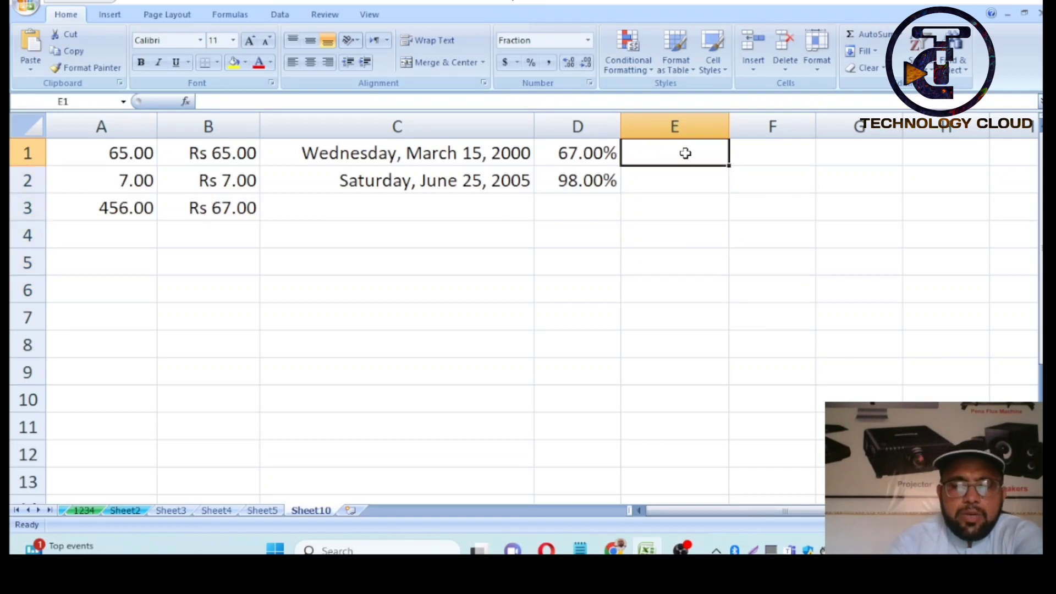
text(5/2)
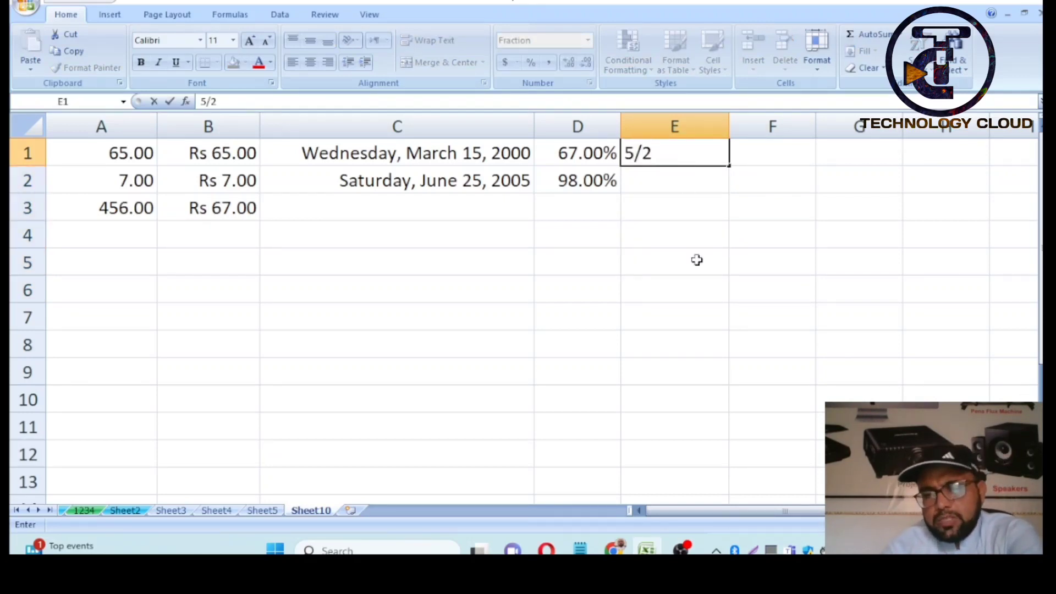
key(Return)
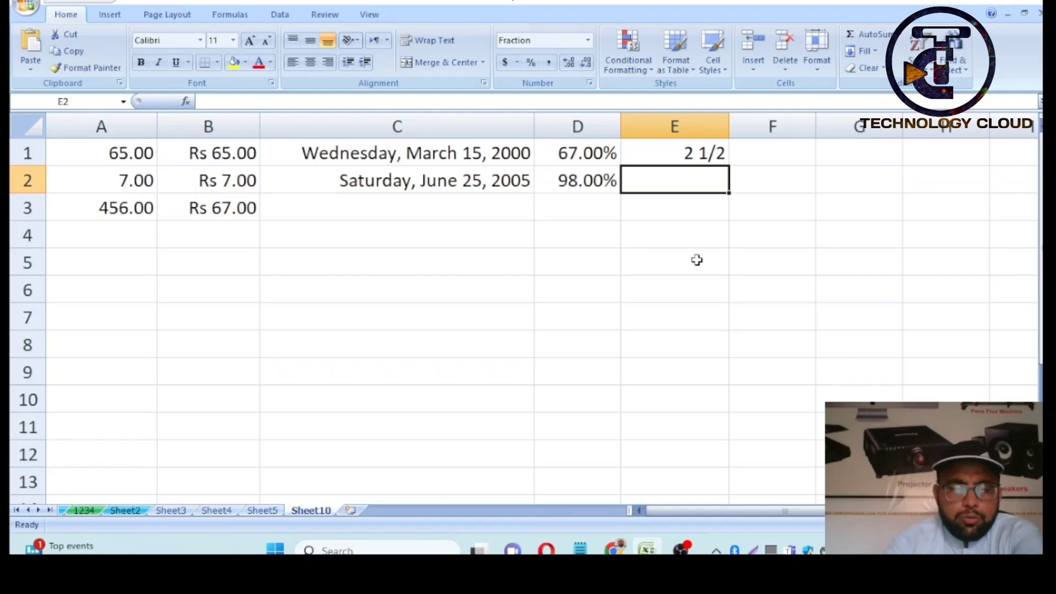
text(2)
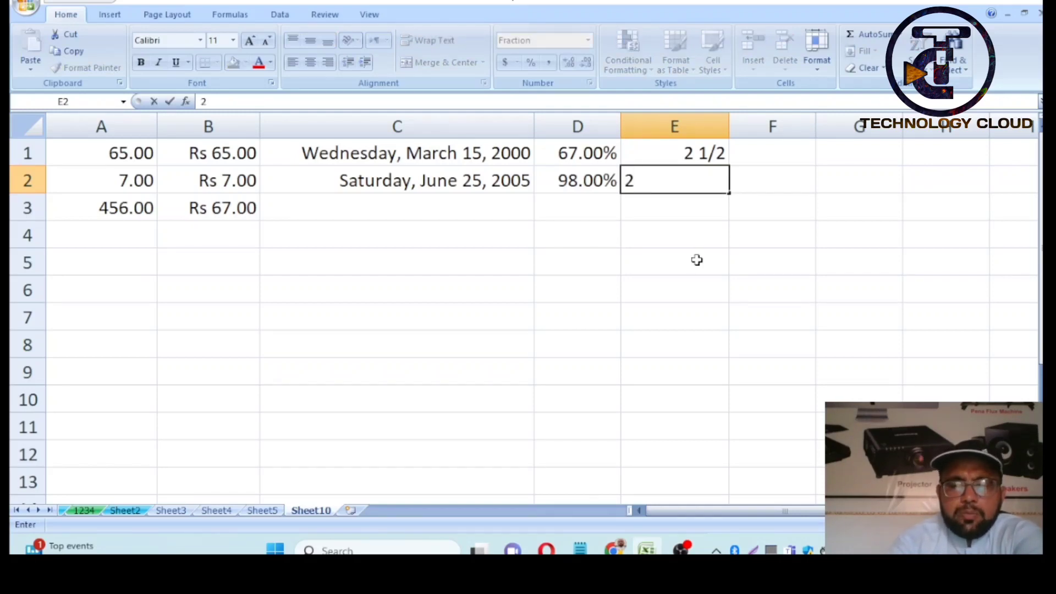
text( 1/2)
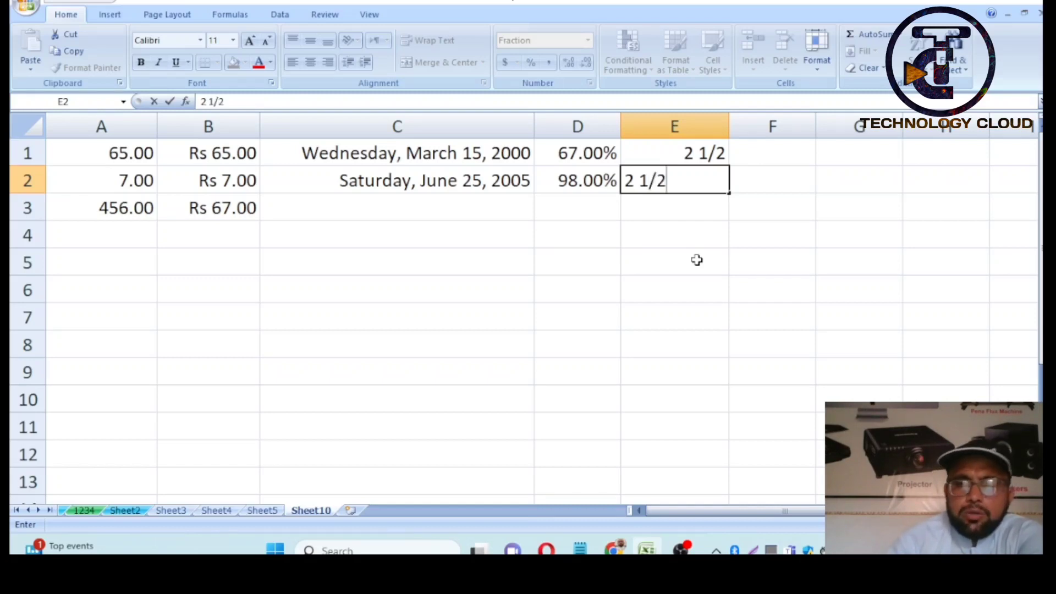
key(Return)
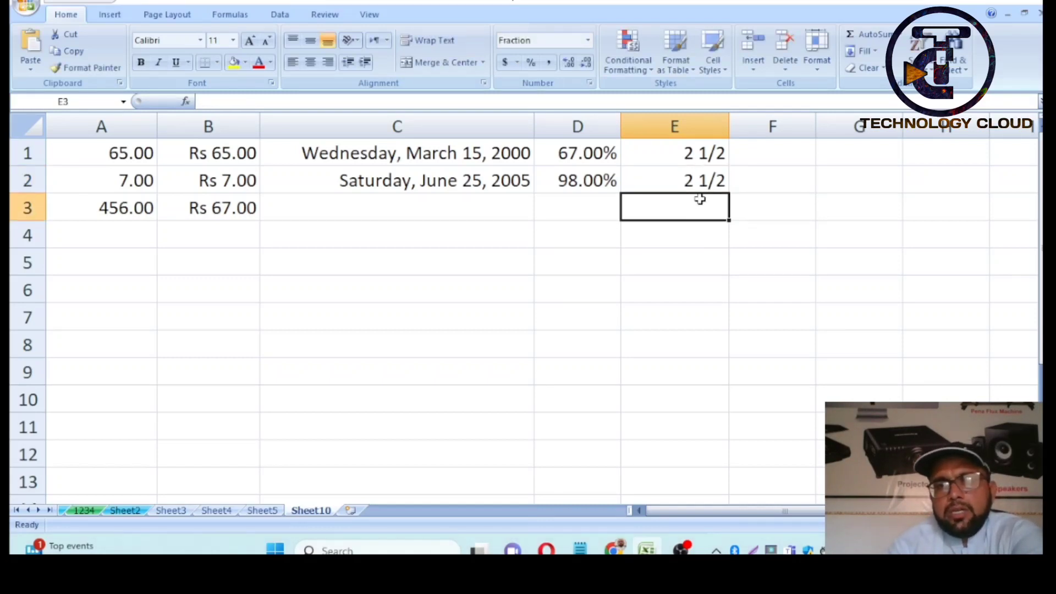
- AutoSum E1:E2 into E3, showing 5, and open Format Cells for column F
click(853, 35)
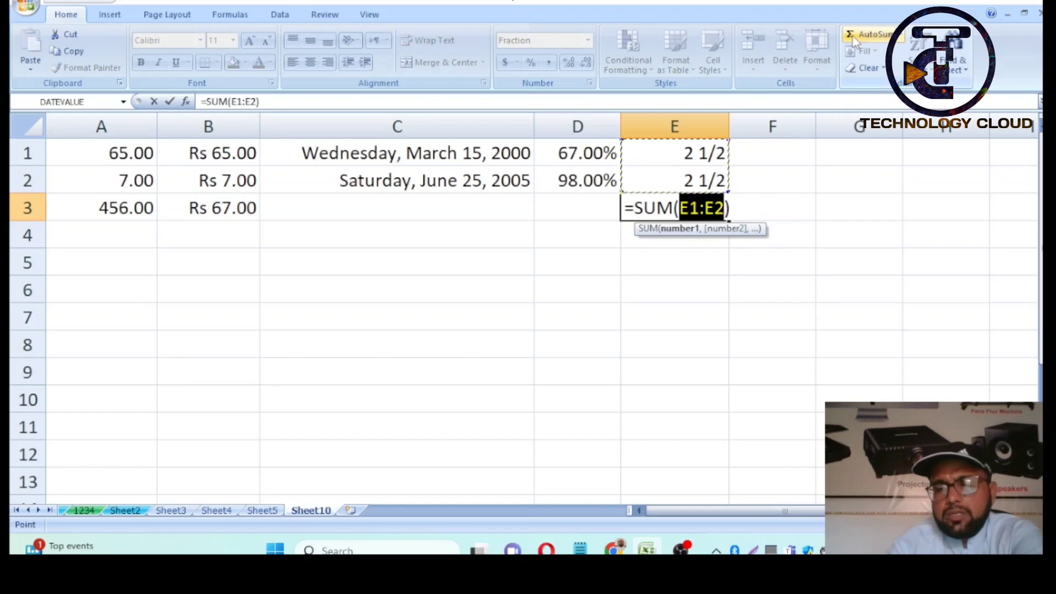
key(Return)
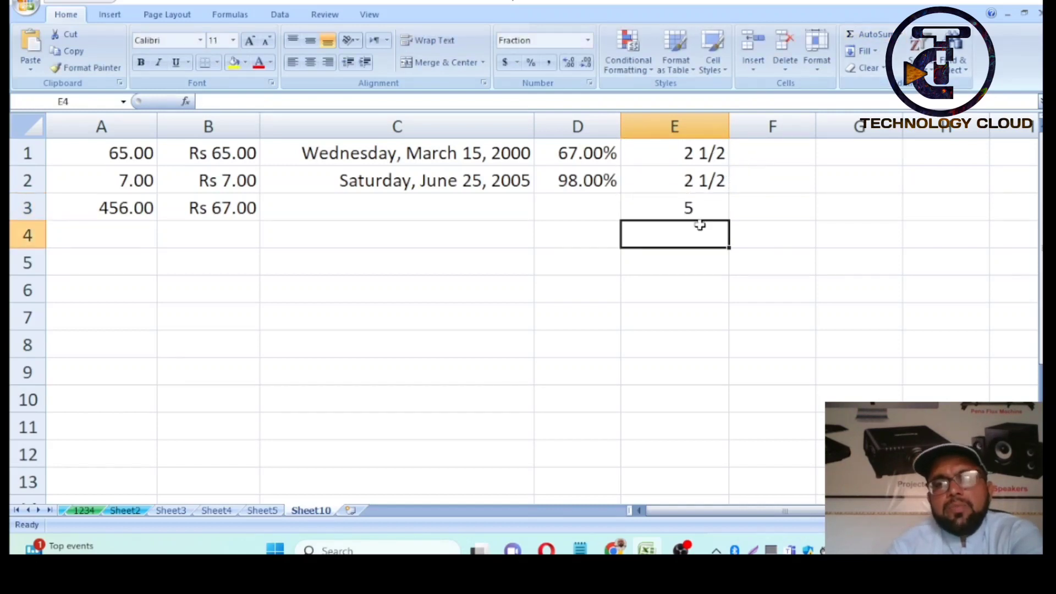
click(773, 126)
key(ctrl+1)
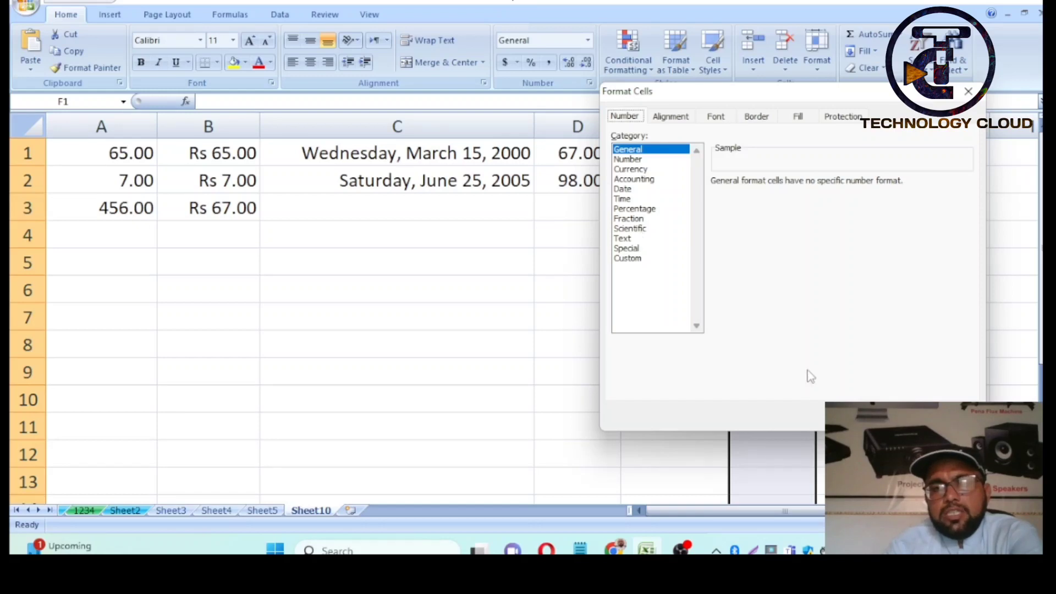
- Close Format Cells unchanged and widen column F
click(950, 416)
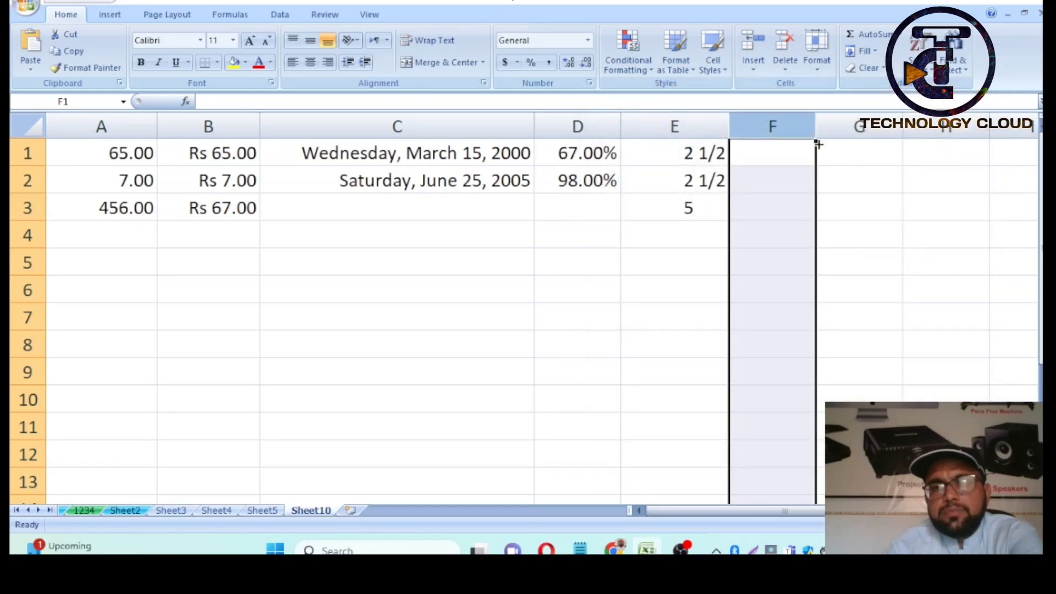
drag(812, 125, 850, 125)
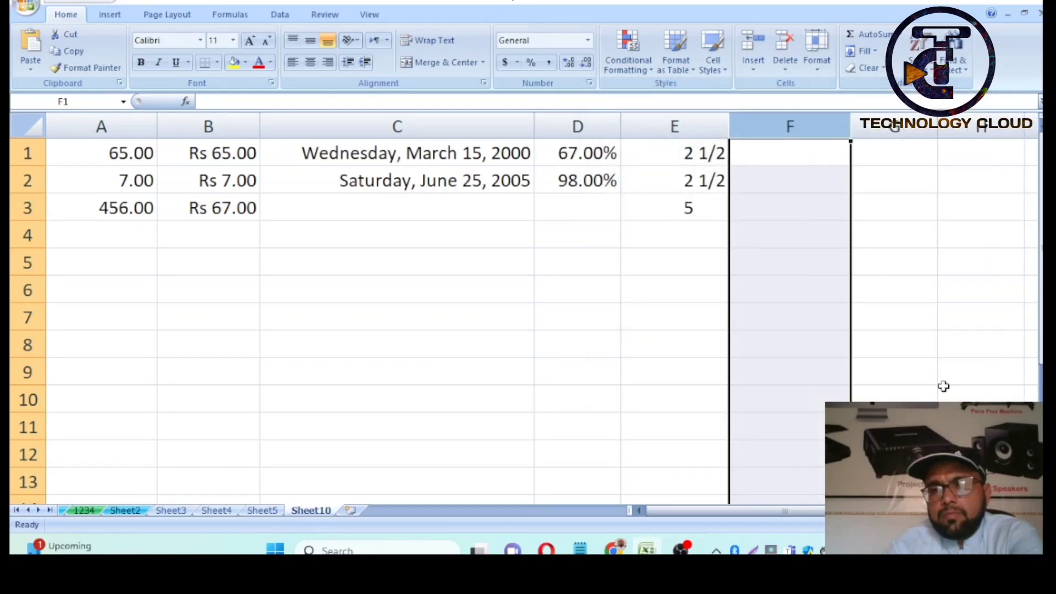
scroll(702, 288, right, 2)
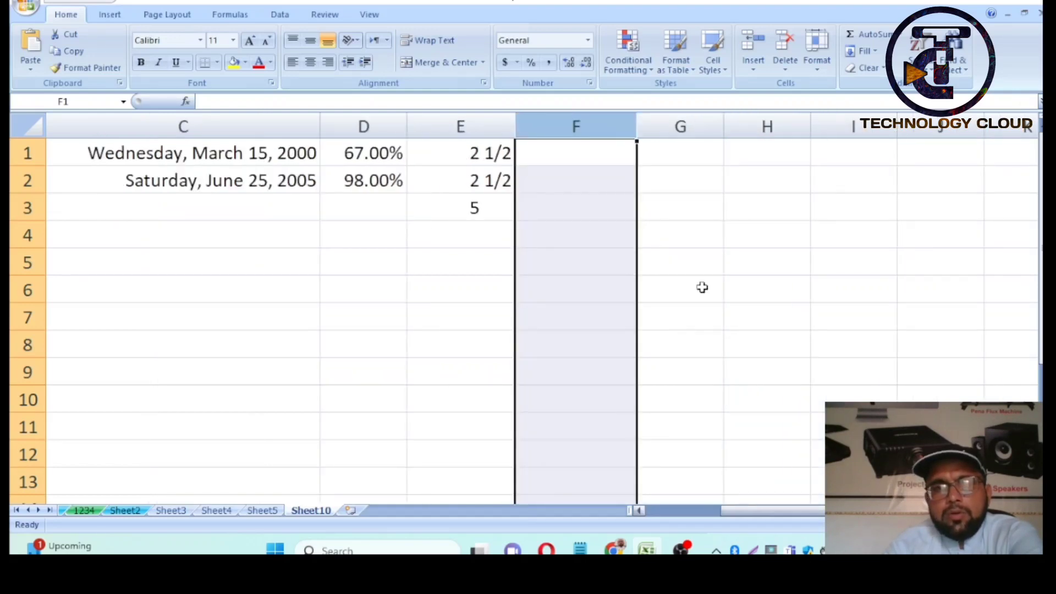
click(591, 173)
click(594, 160)
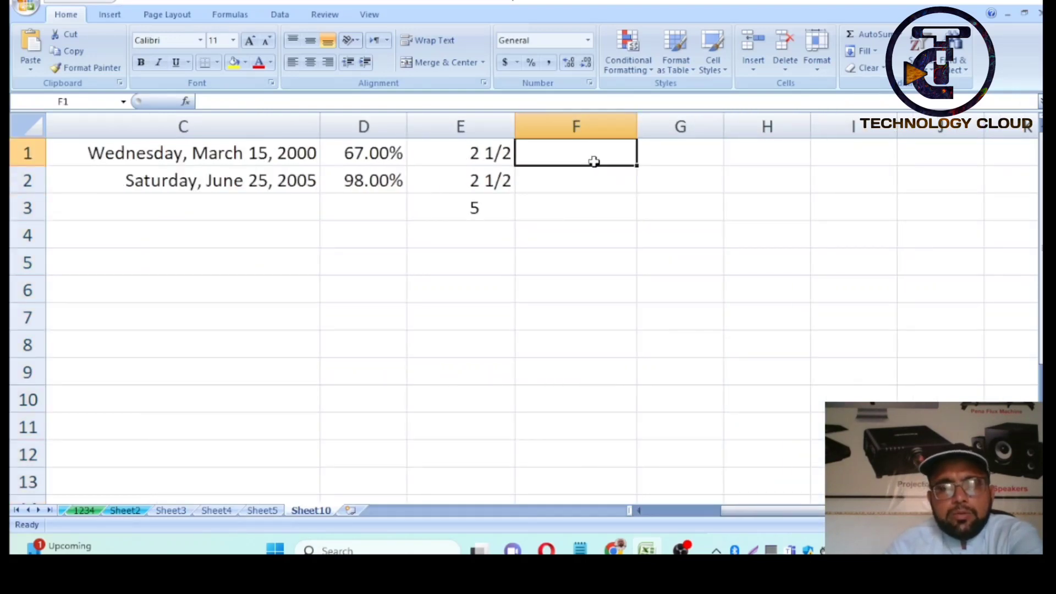
text(7675755)
key(Return)
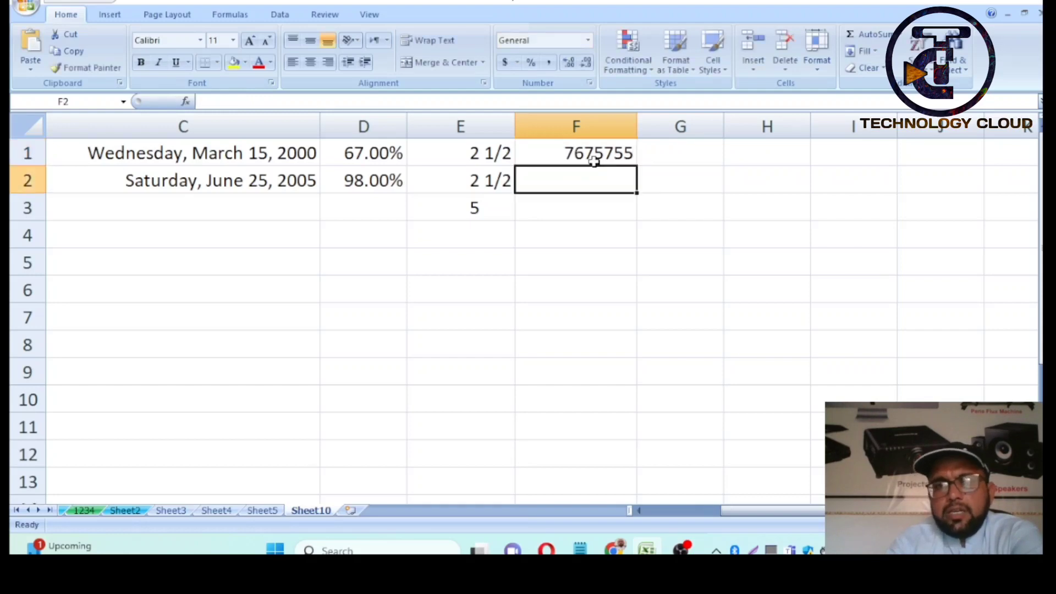
text(65664)
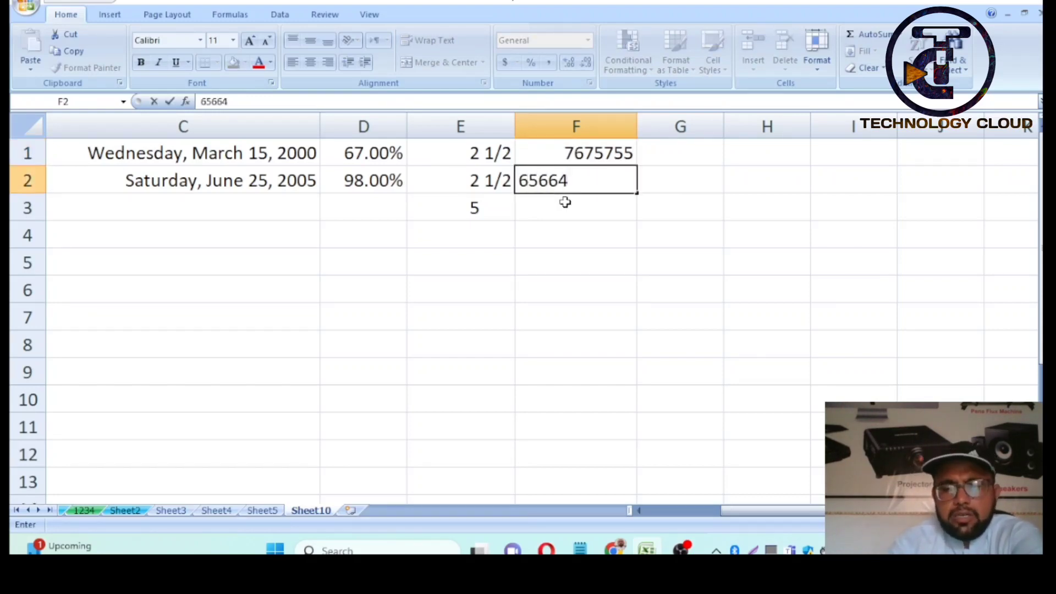
key(Return)
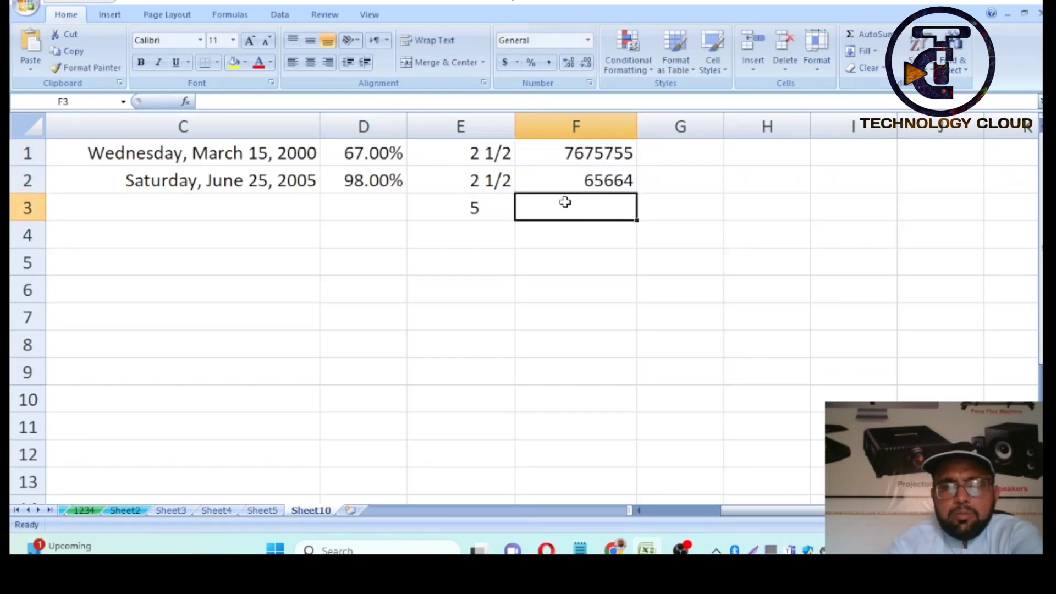
text(68666765)
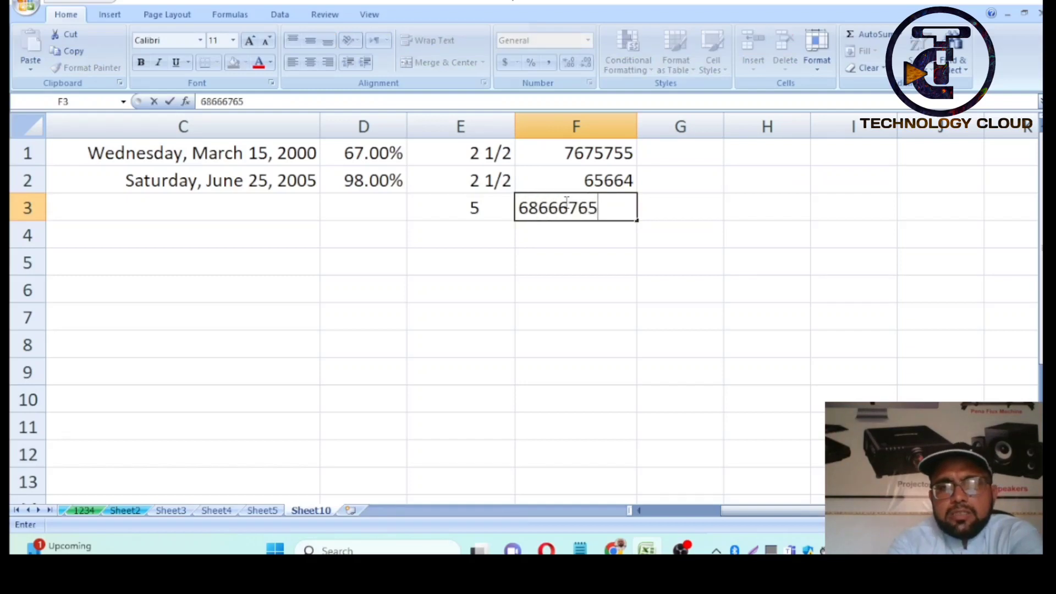
text(675655444)
key(Return)
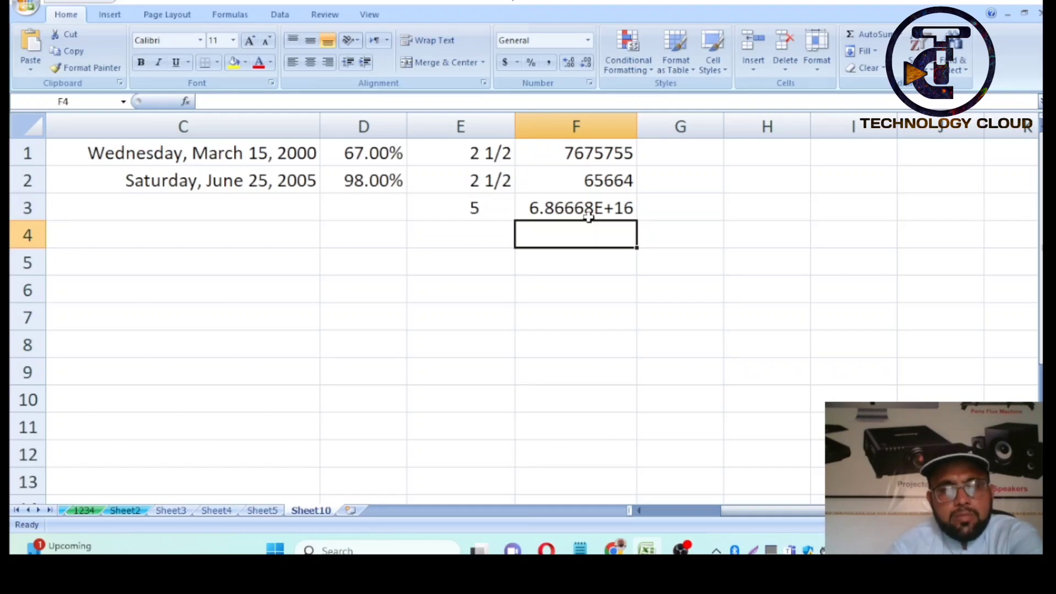
click(598, 154)
- Clear F1:F3 and apply the Scientific number format to column F
drag(600, 183, 605, 203)
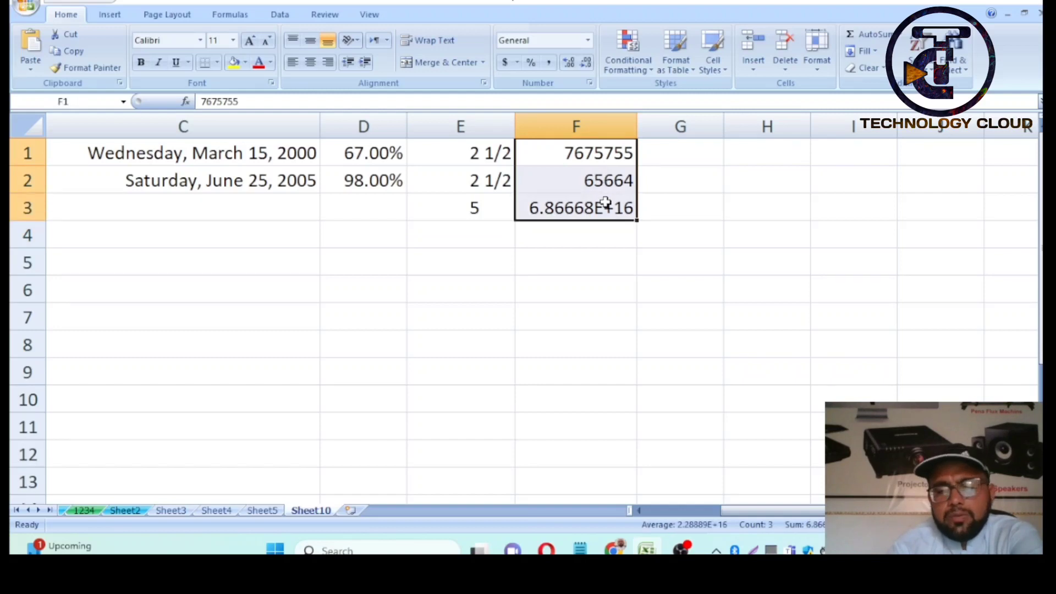
key(Delete)
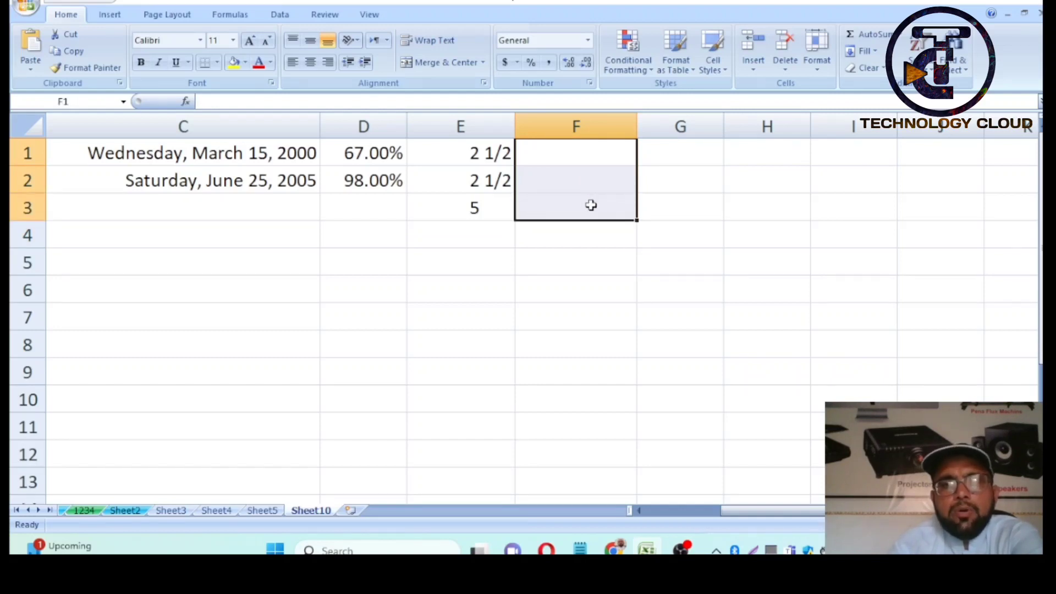
click(560, 162)
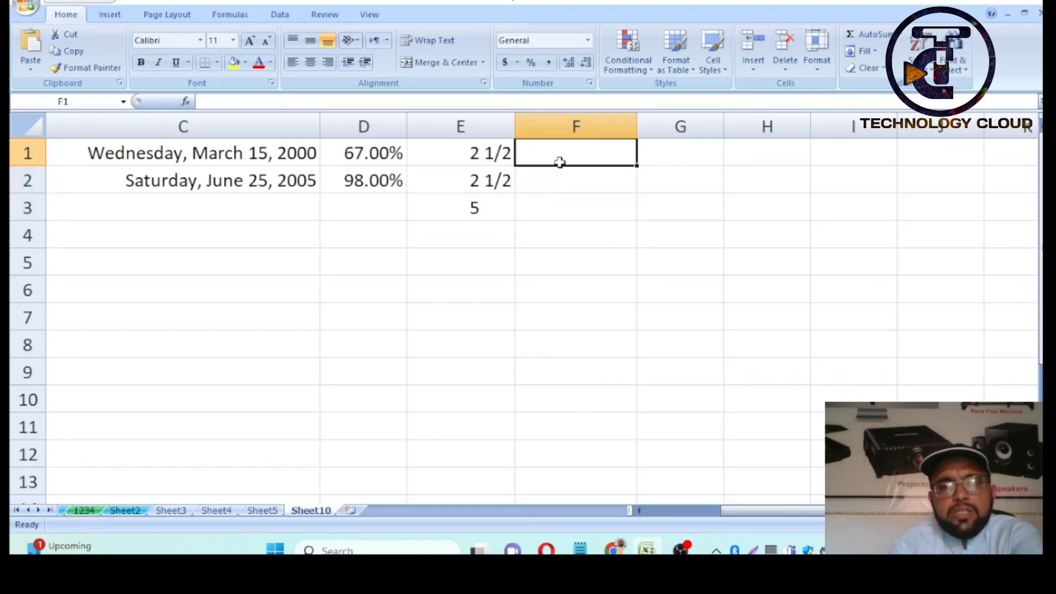
click(581, 126)
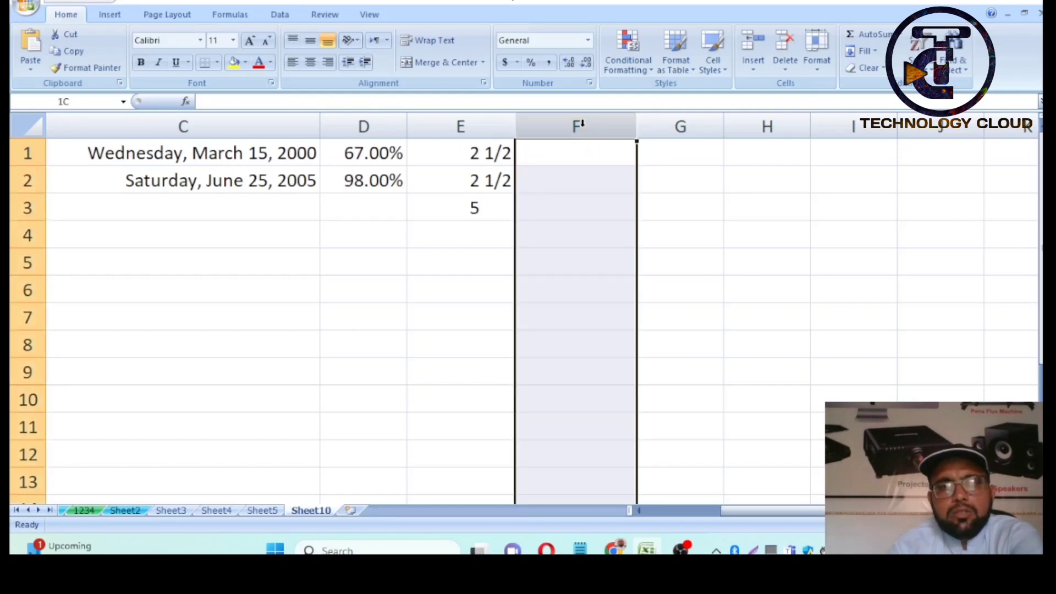
click(589, 83)
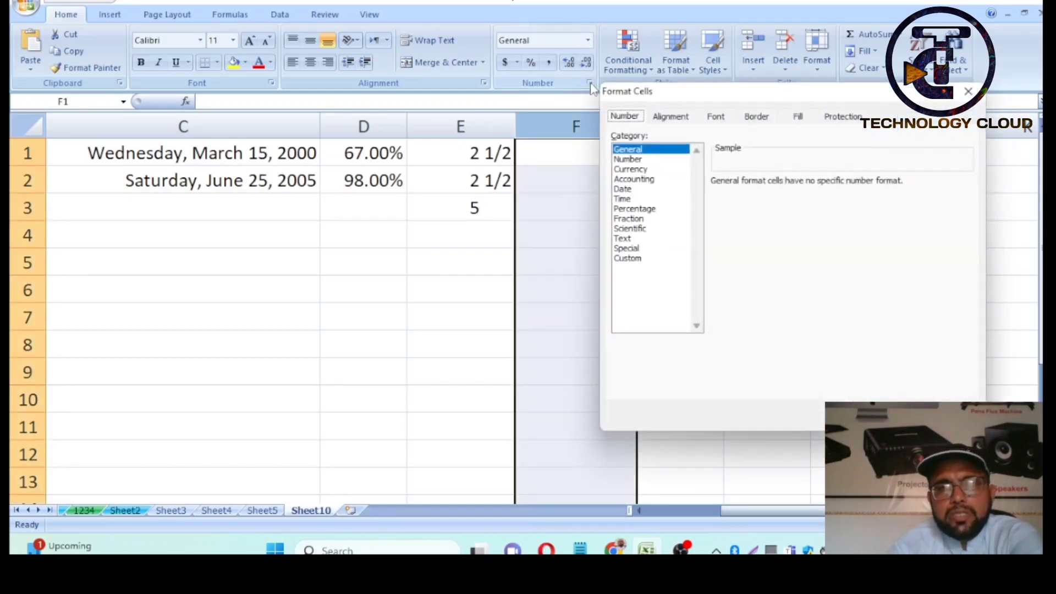
click(646, 229)
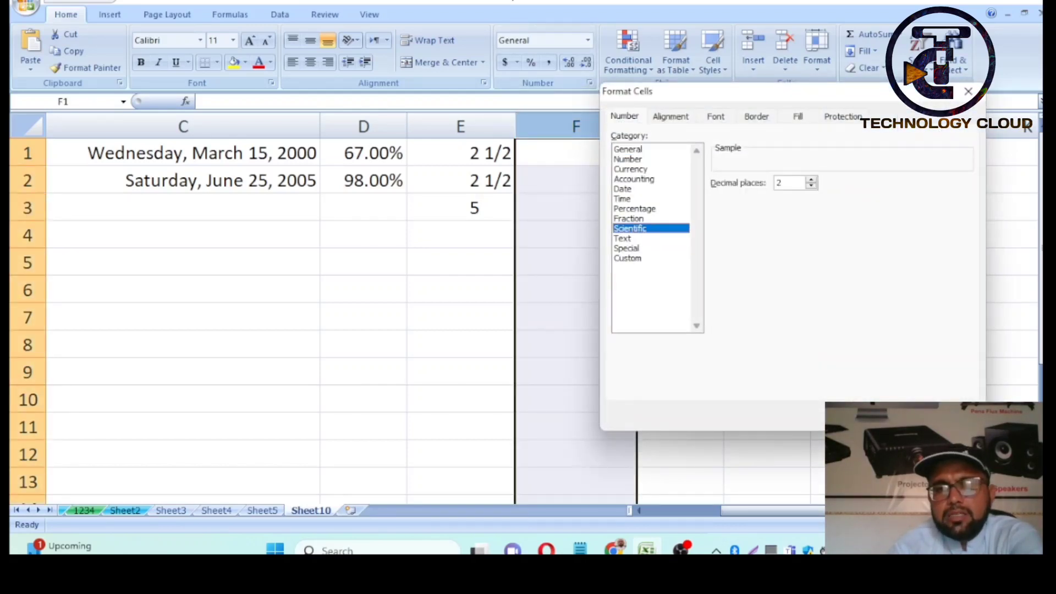
key(Return)
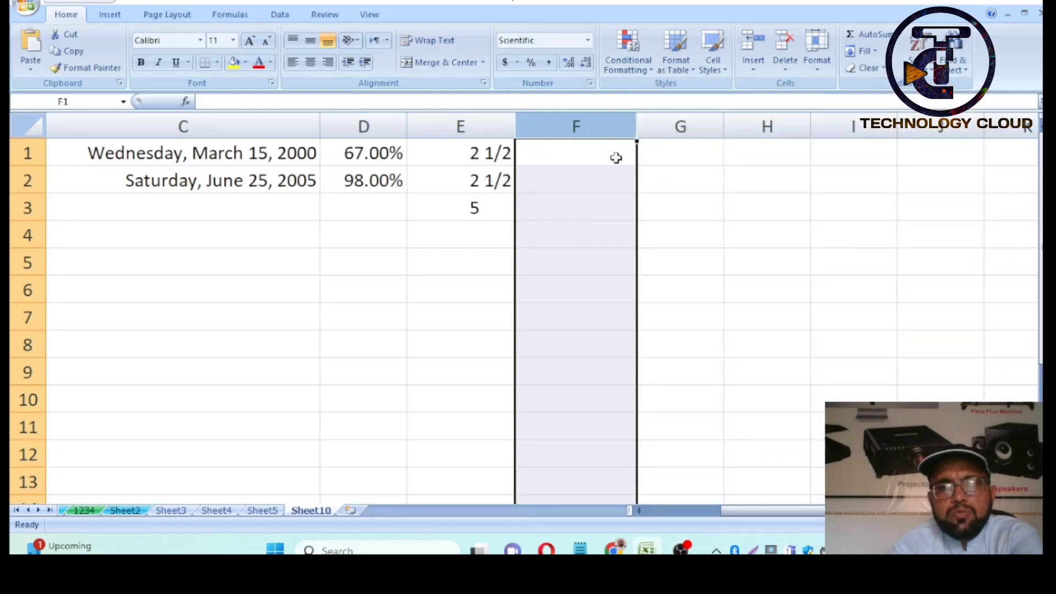
- Enter 5, 76 and 1 in F1:F3, shown as 5.00E+00, 7.60E+01, 1.00E+00, and widen column G
click(606, 155)
text(5)
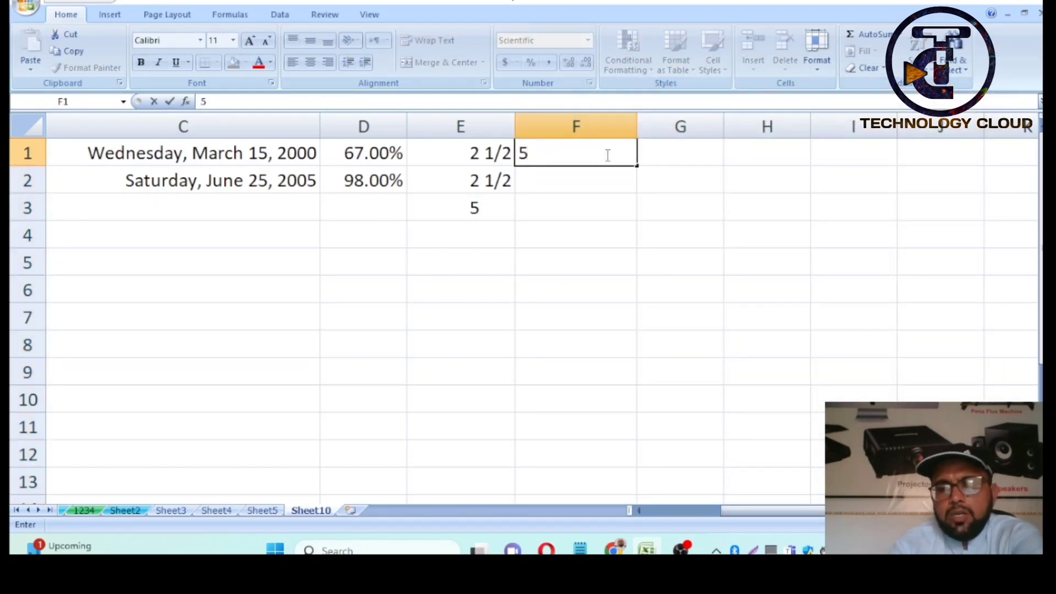
key(Return)
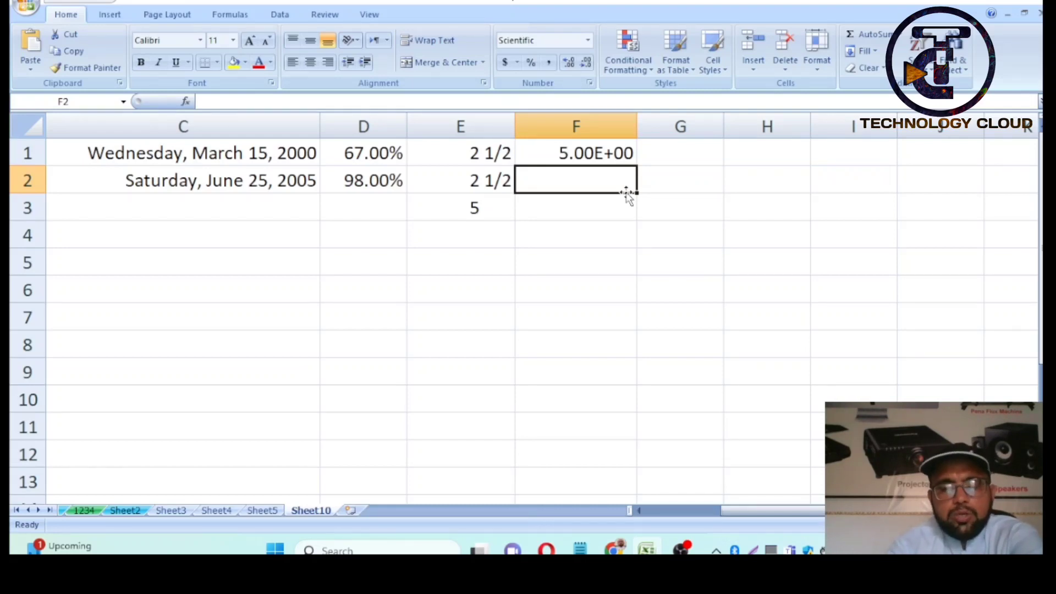
text(76)
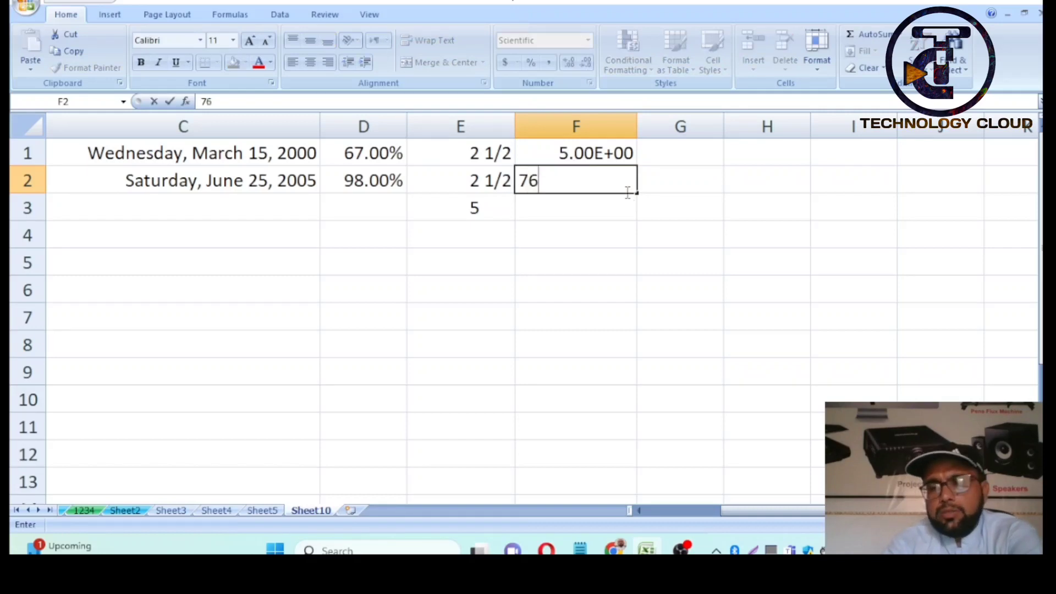
key(Return)
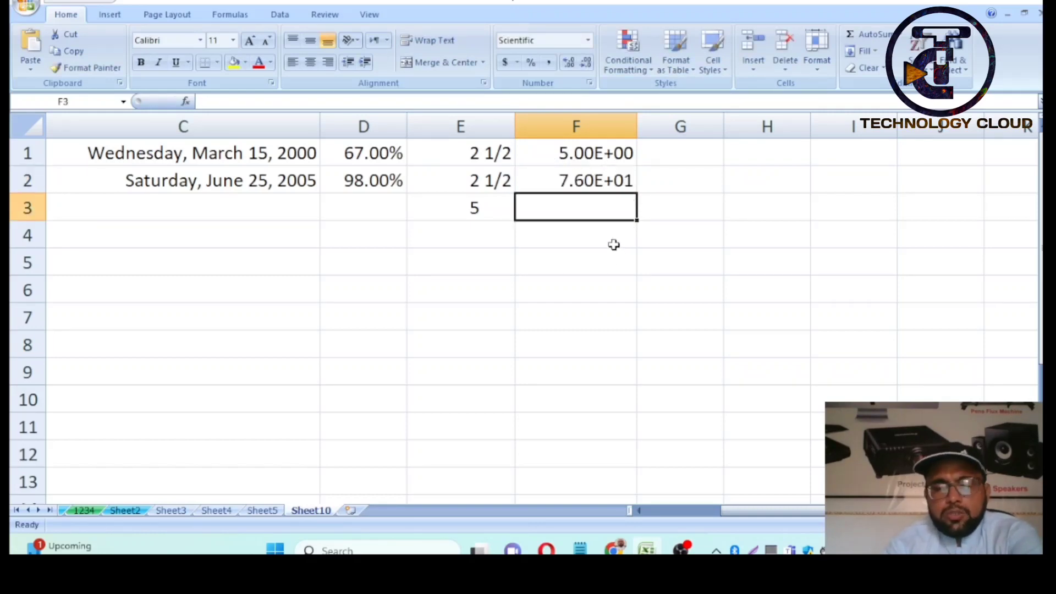
text(1)
key(Return)
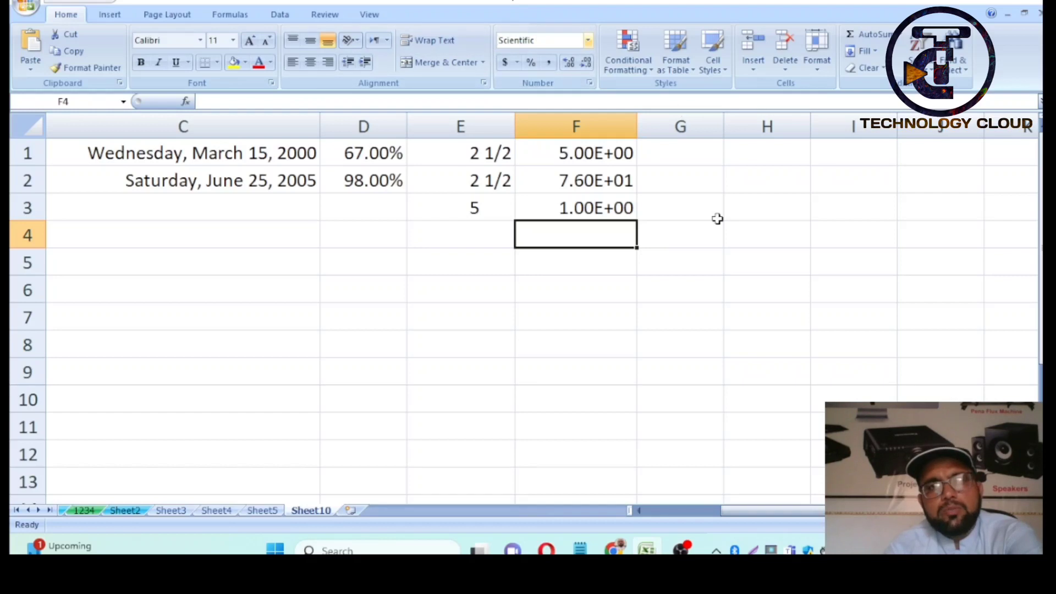
click(697, 125)
drag(724, 127, 761, 132)
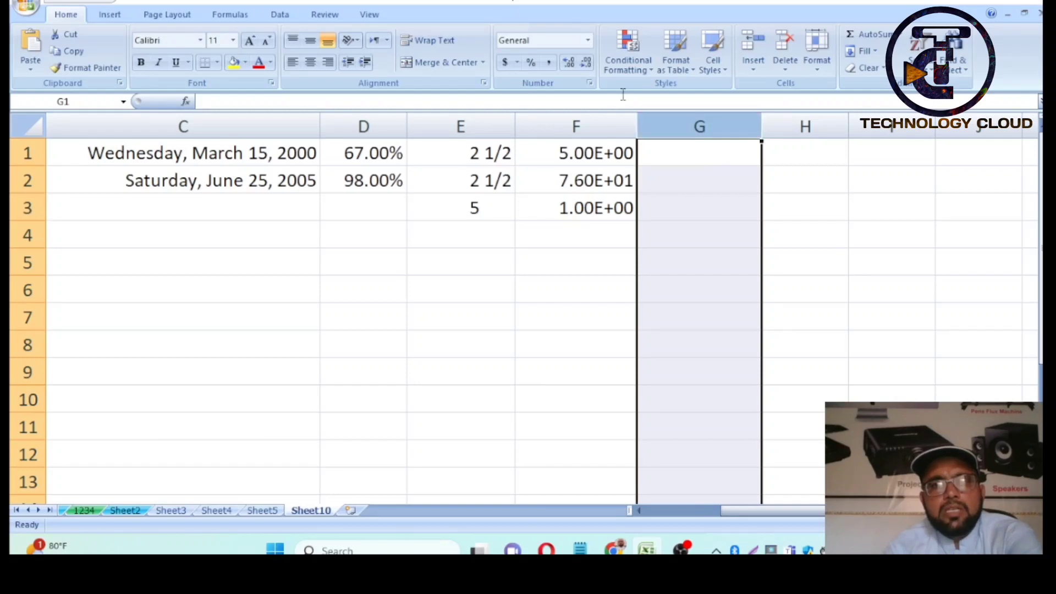
- Leave column G's number format unchanged and widen column G further
click(589, 82)
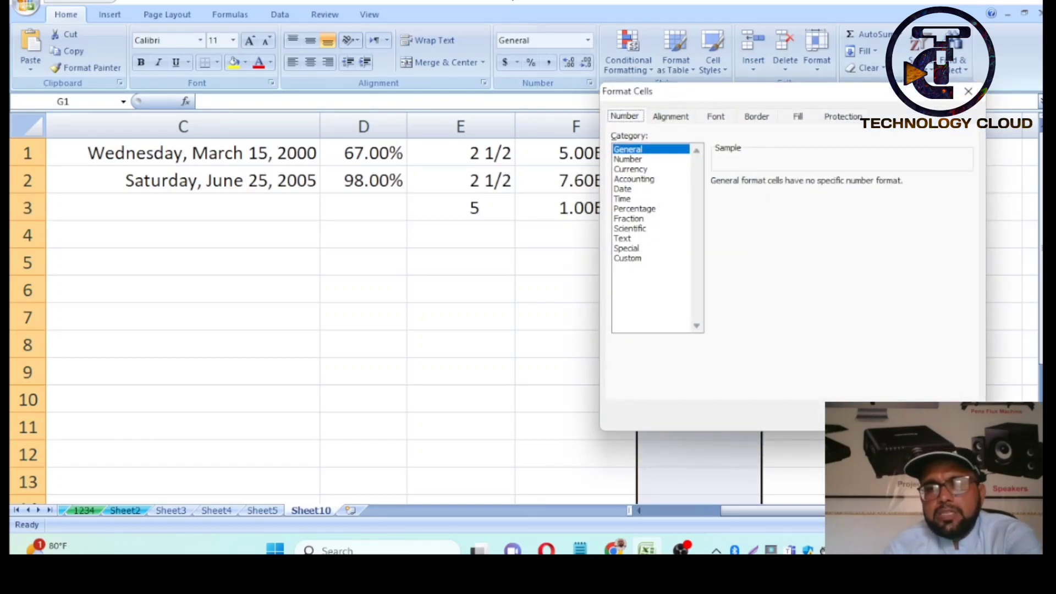
click(969, 91)
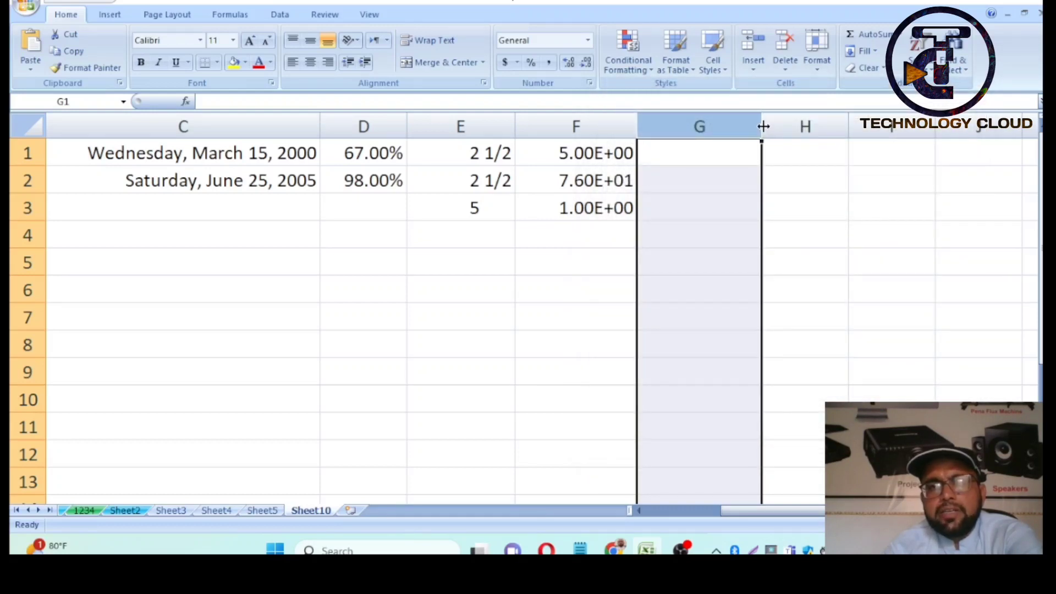
drag(763, 126, 888, 126)
- Enter a 13-digit ID number in G1, see it display as 1.21011E+12, then clear it
click(764, 158)
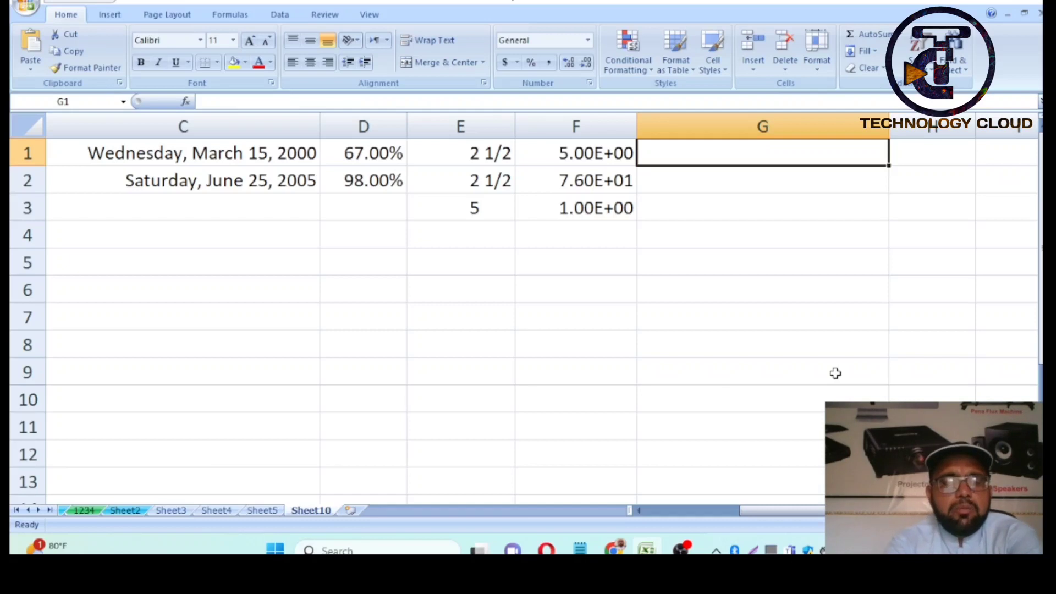
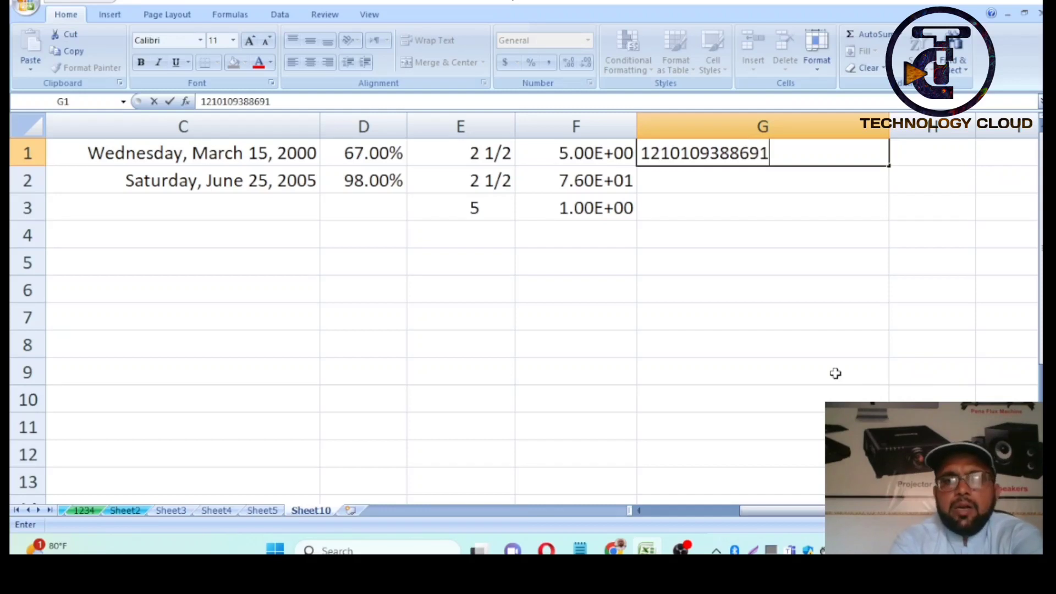
key(Return)
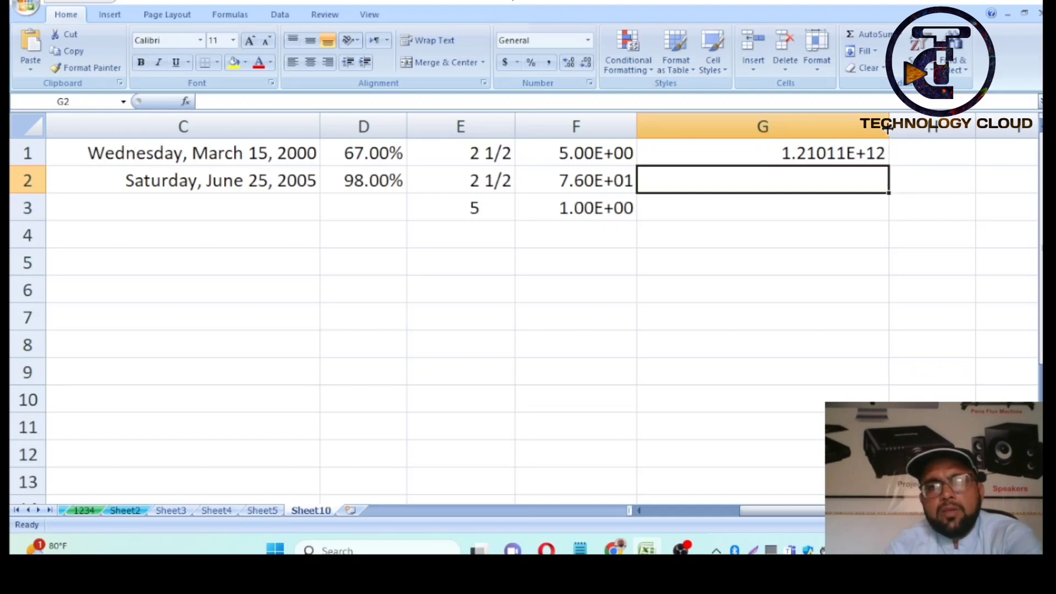
drag(888, 132, 823, 135)
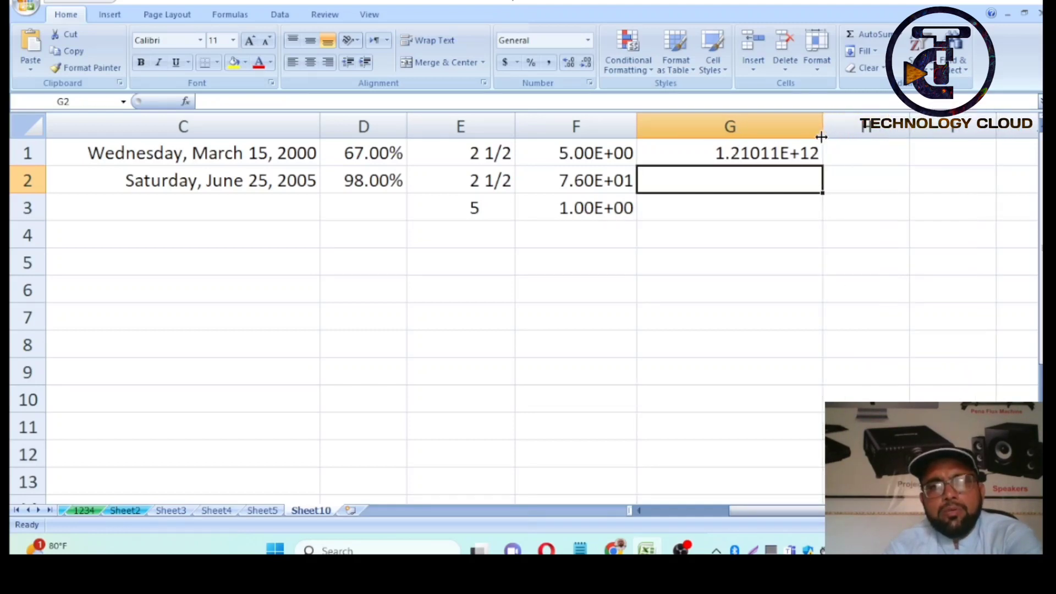
click(783, 151)
key(Delete)
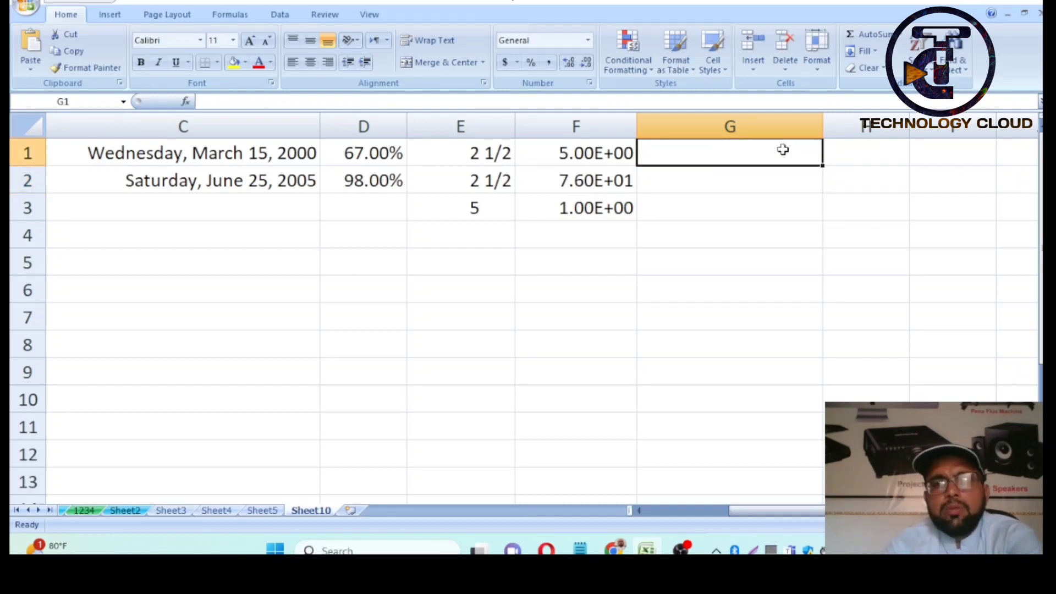
- Apply the Text number format to column G
click(760, 128)
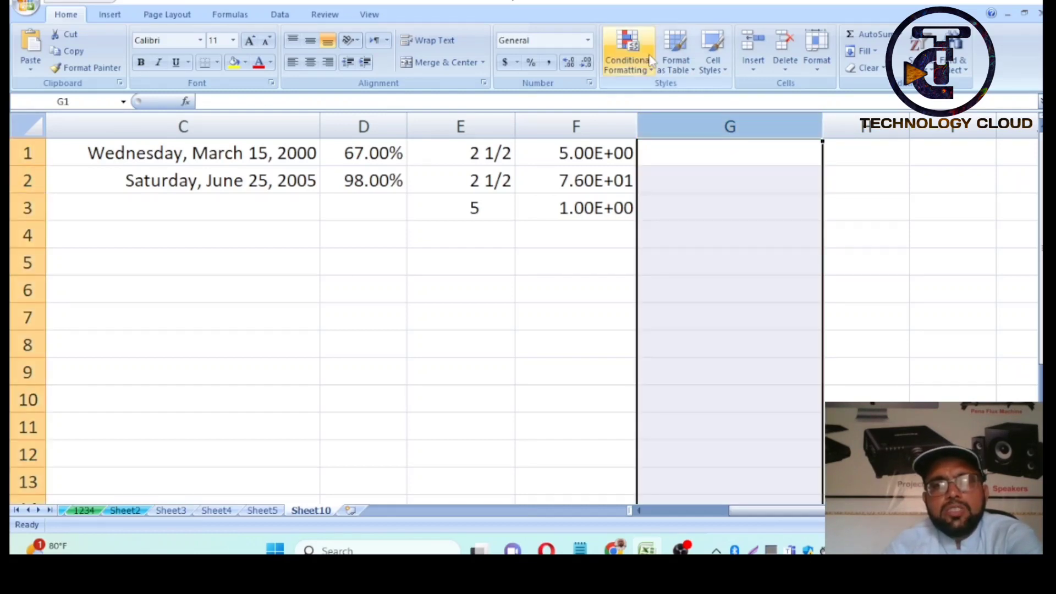
click(590, 83)
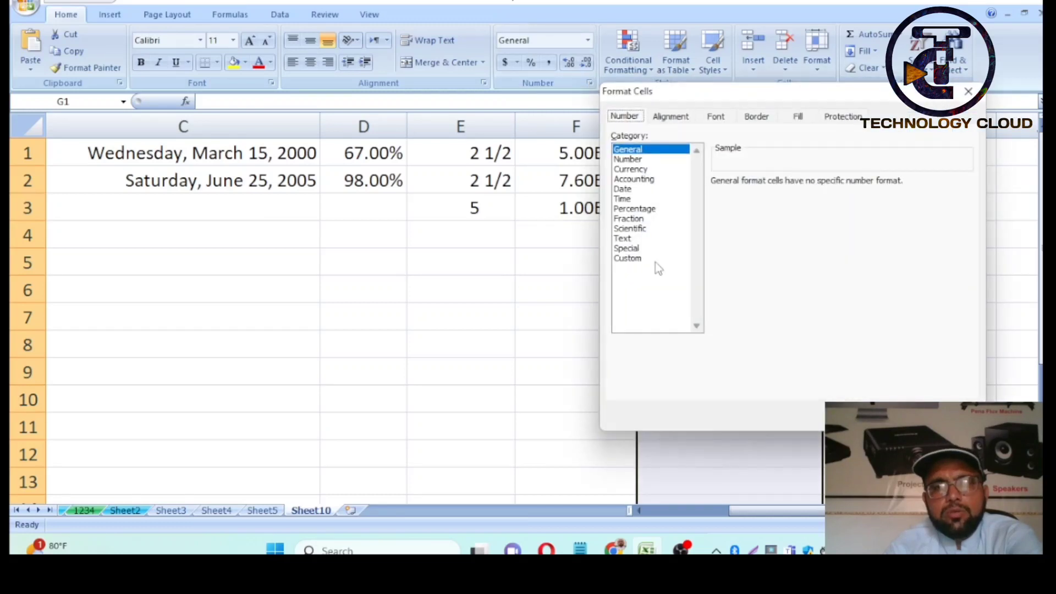
click(630, 239)
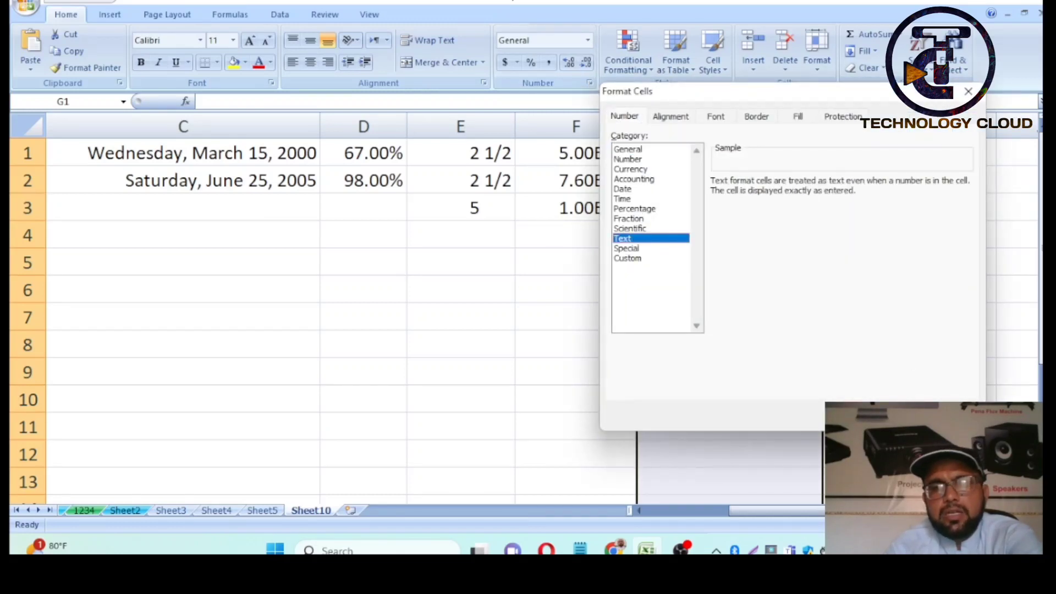
click(893, 416)
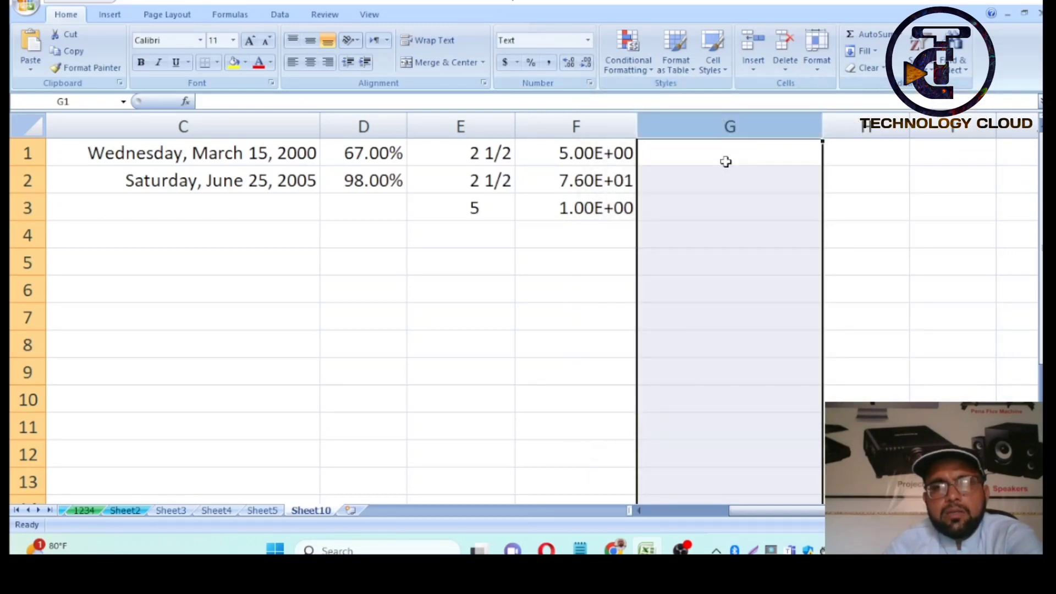
- Re-enter the 13-digit ID number in G1, shown in full, and check its 'Number Stored as Text' warning
click(725, 160)
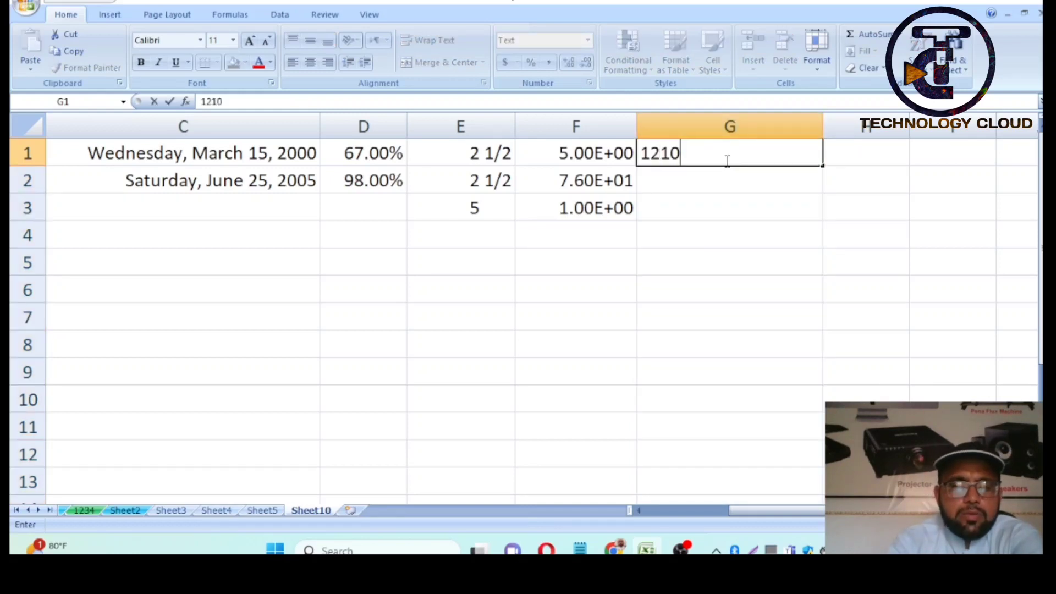
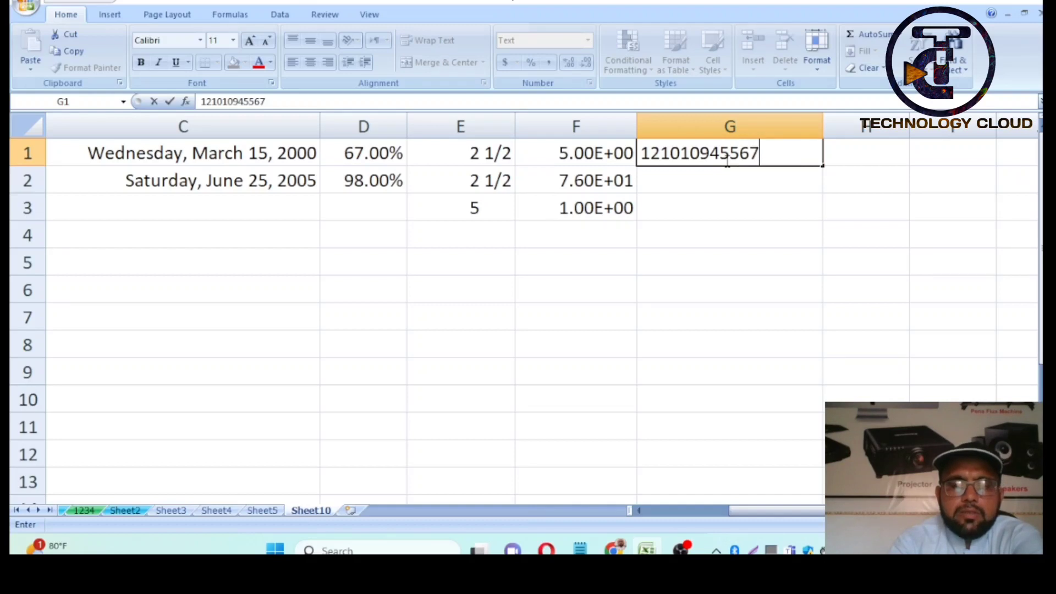
key(Return)
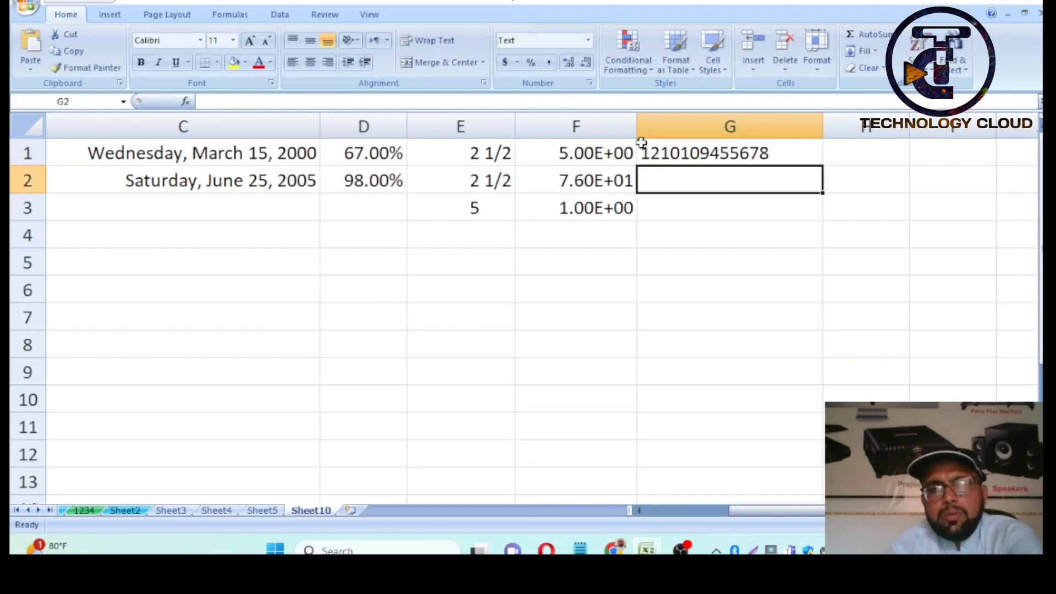
click(648, 148)
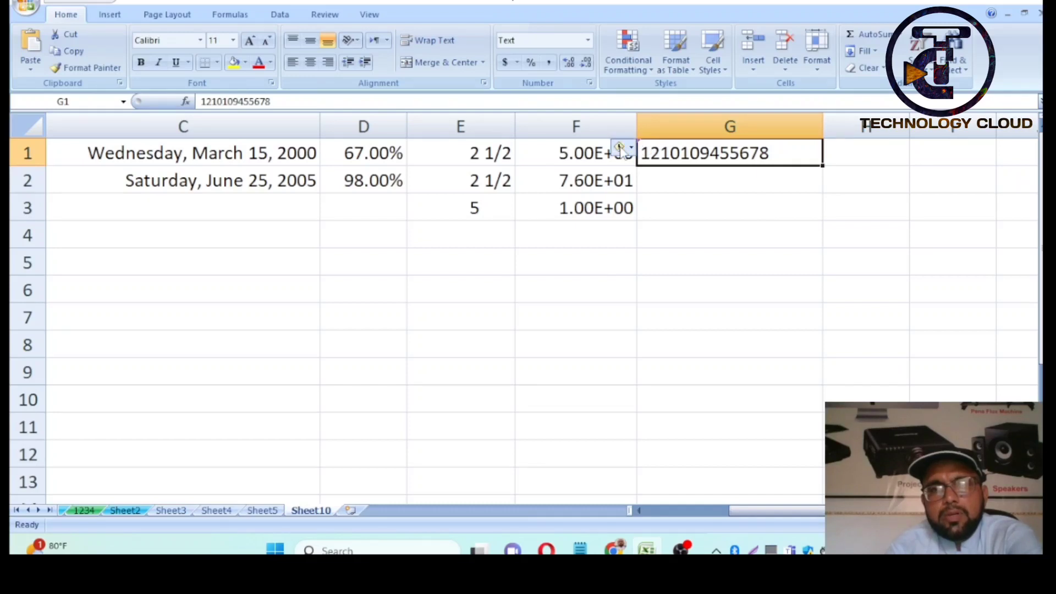
click(620, 149)
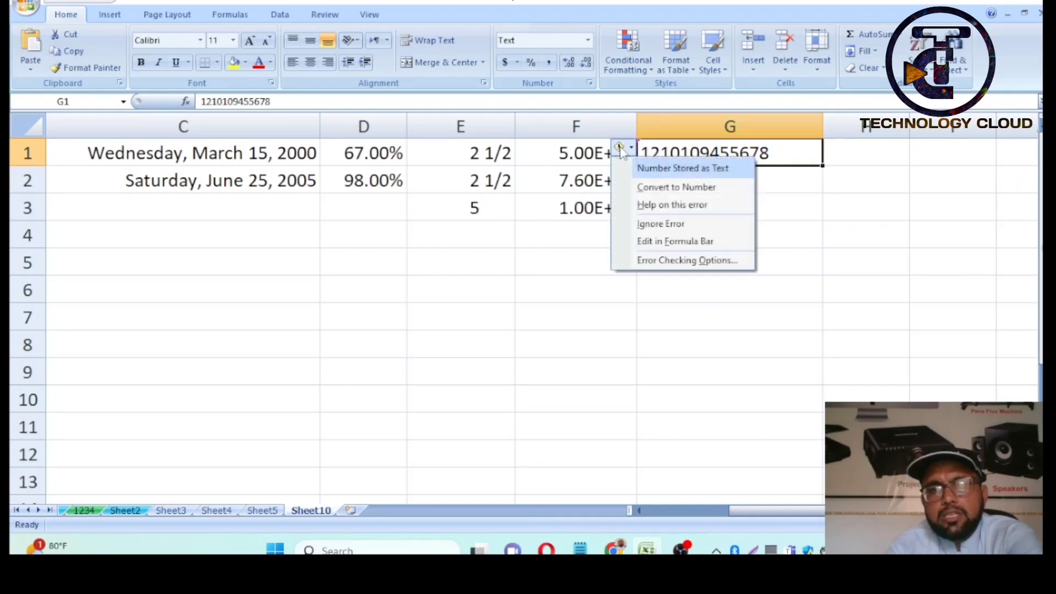
click(849, 291)
drag(821, 127, 789, 126)
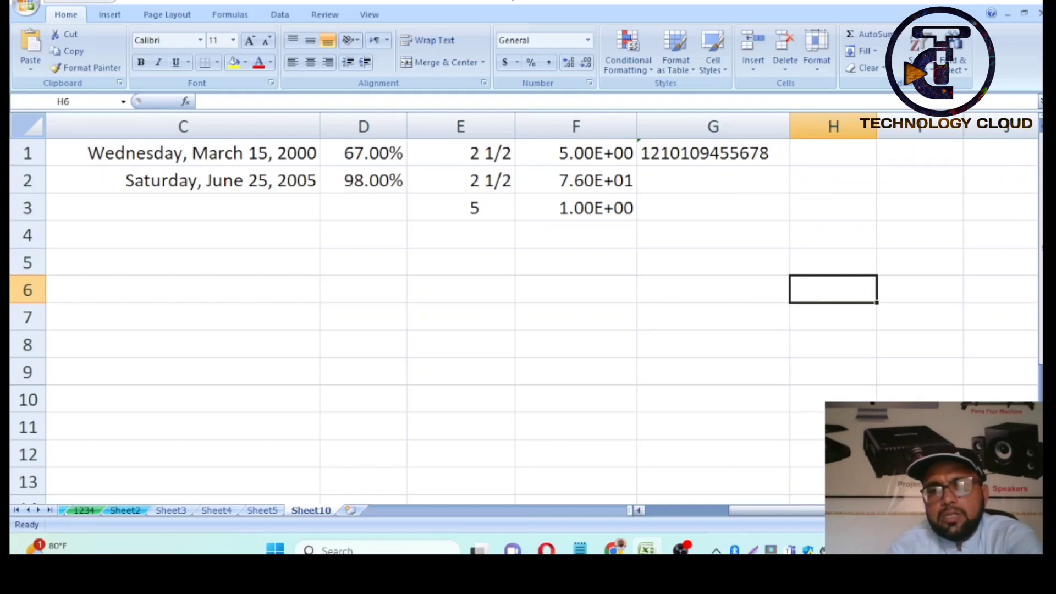
click(1030, 510)
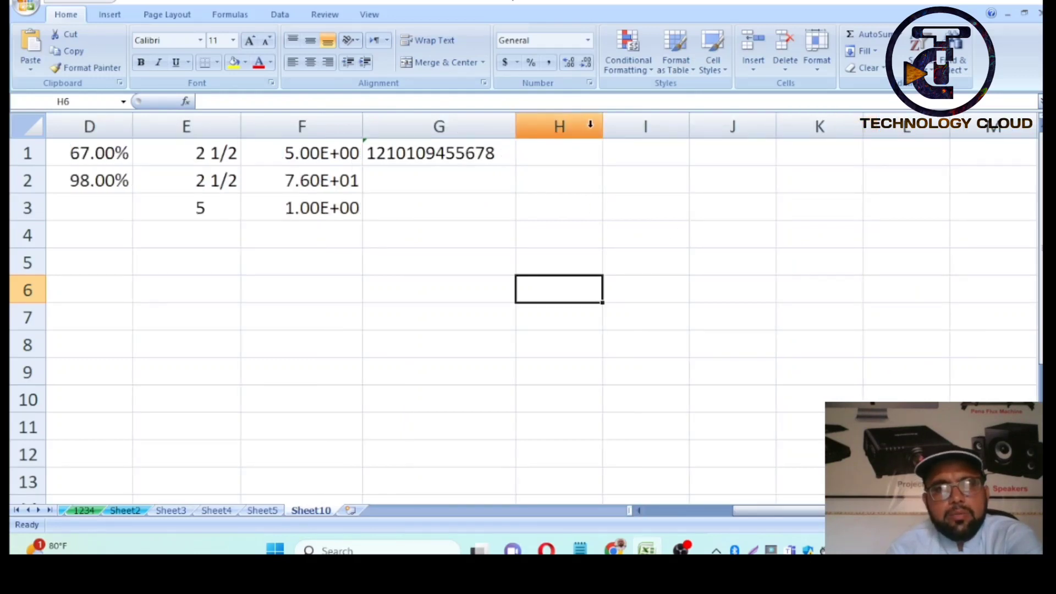
click(590, 124)
key(ctrl+1)
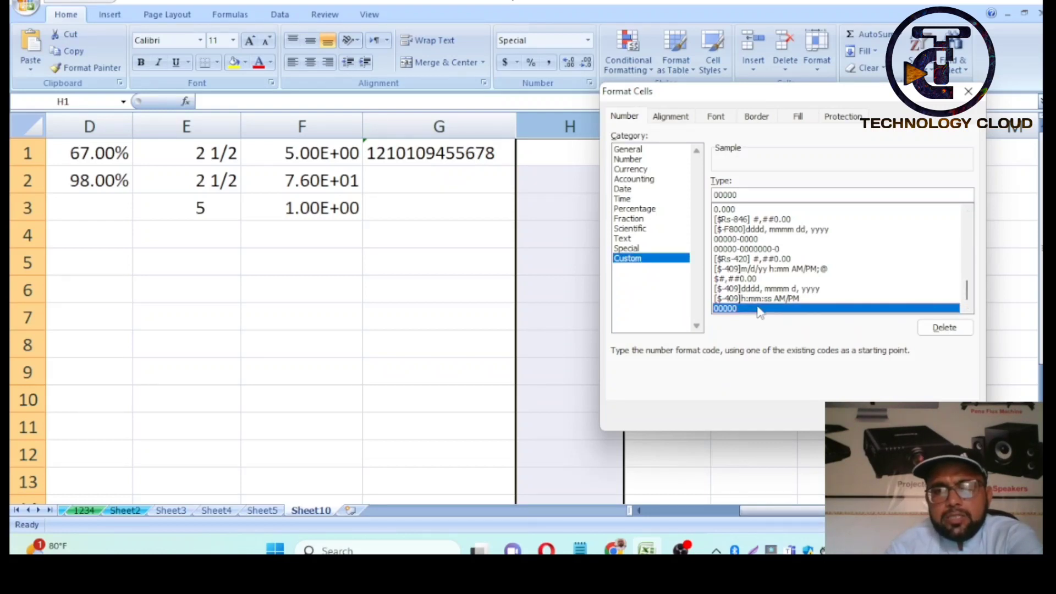
scroll(760, 311, up, 10)
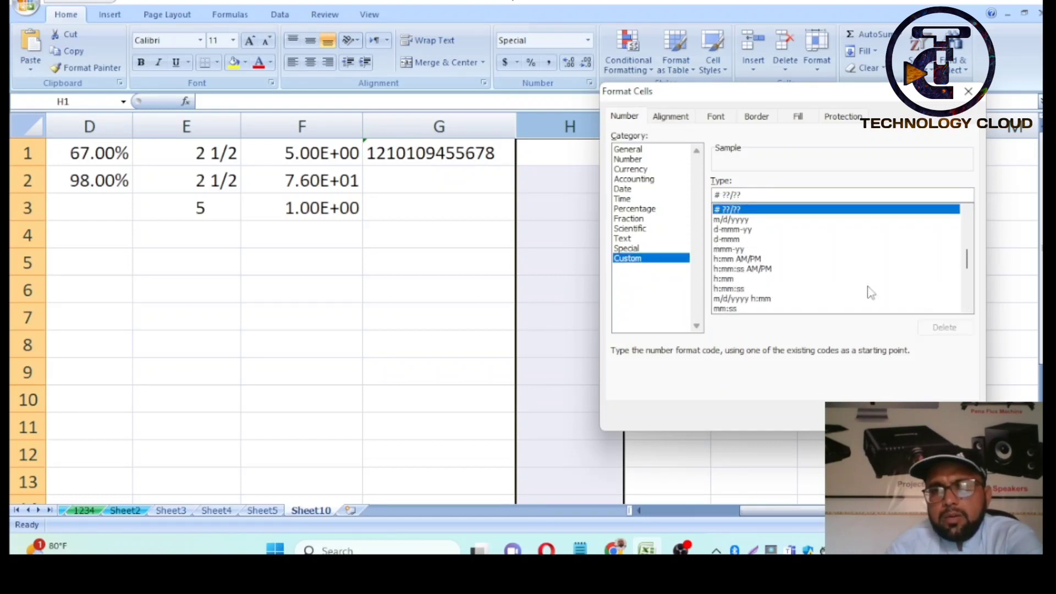
drag(971, 255, 973, 288)
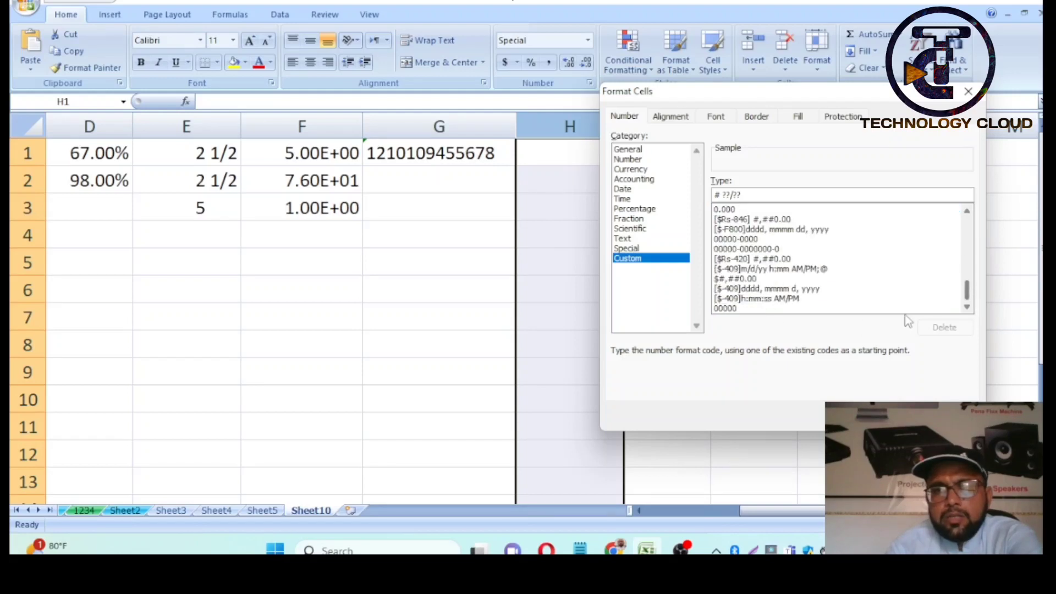
click(741, 308)
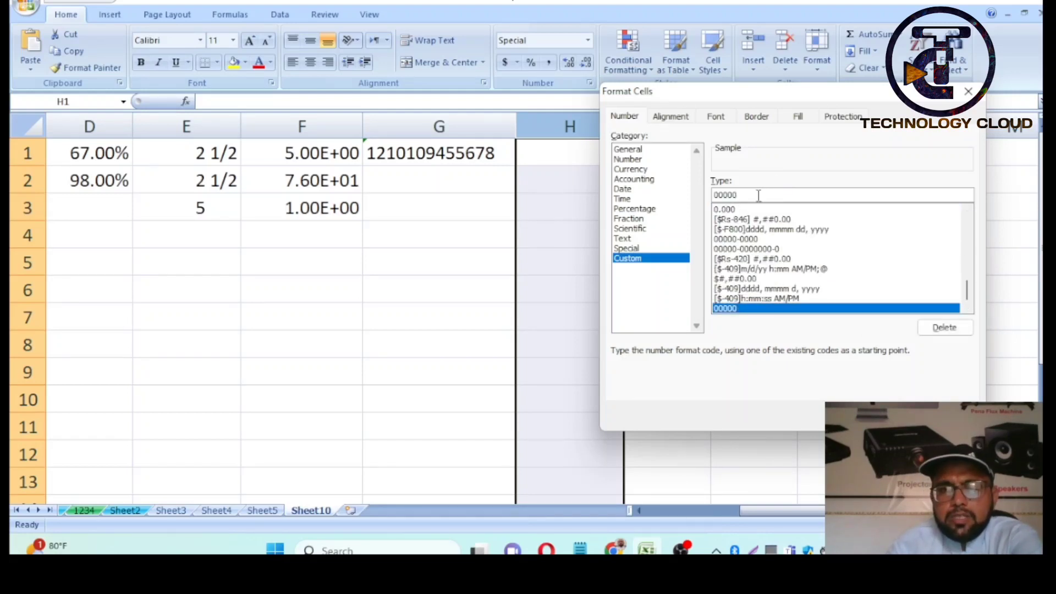
key(BackSpace)
key(BackSpace)
key(BackSpace)
key(BackSpace)
key(BackSpace)
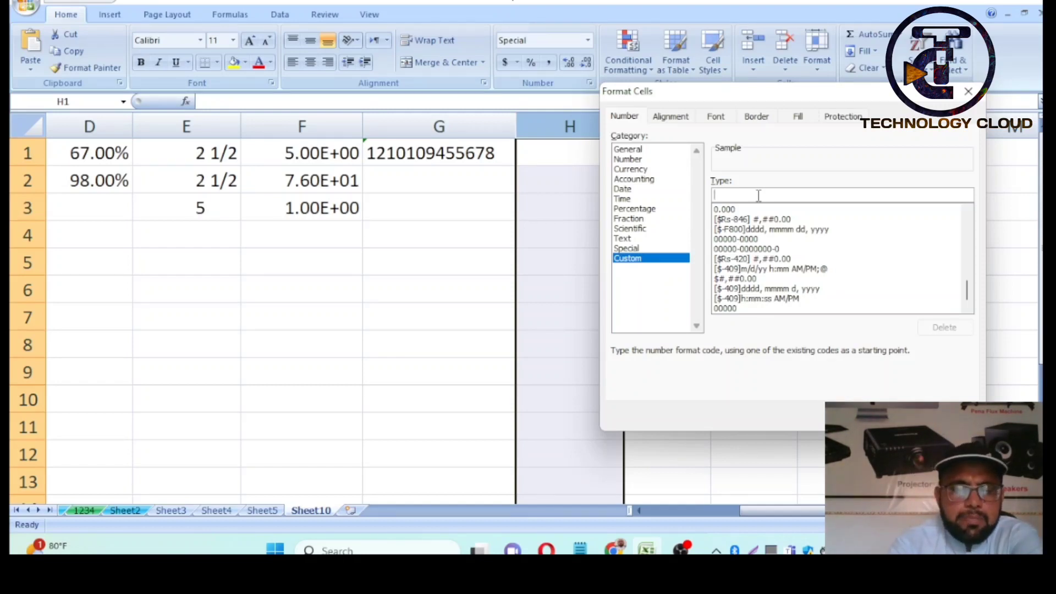
text(00000-0000000-0)
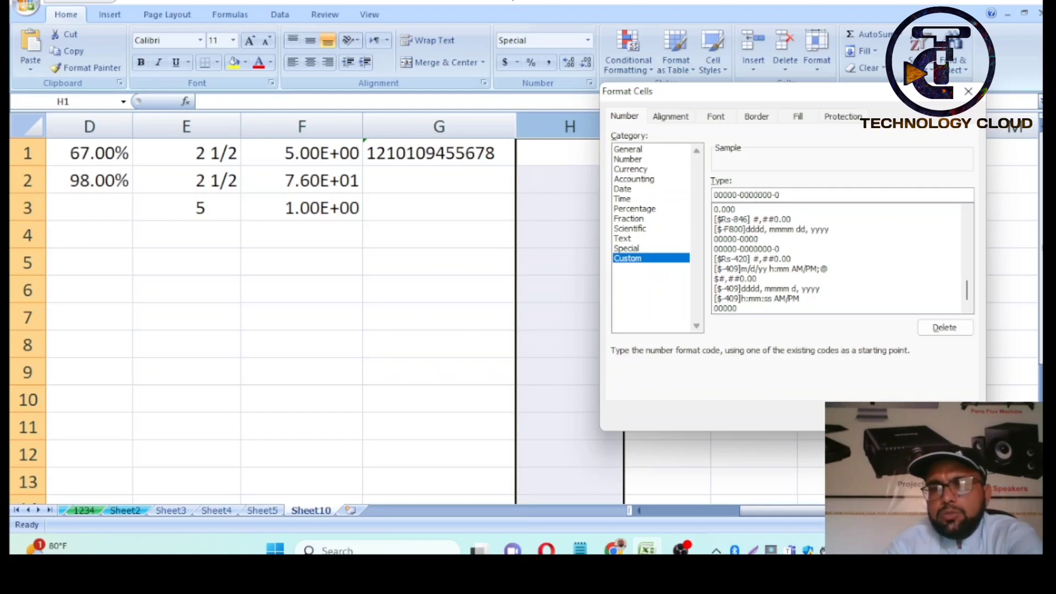
key(Return)
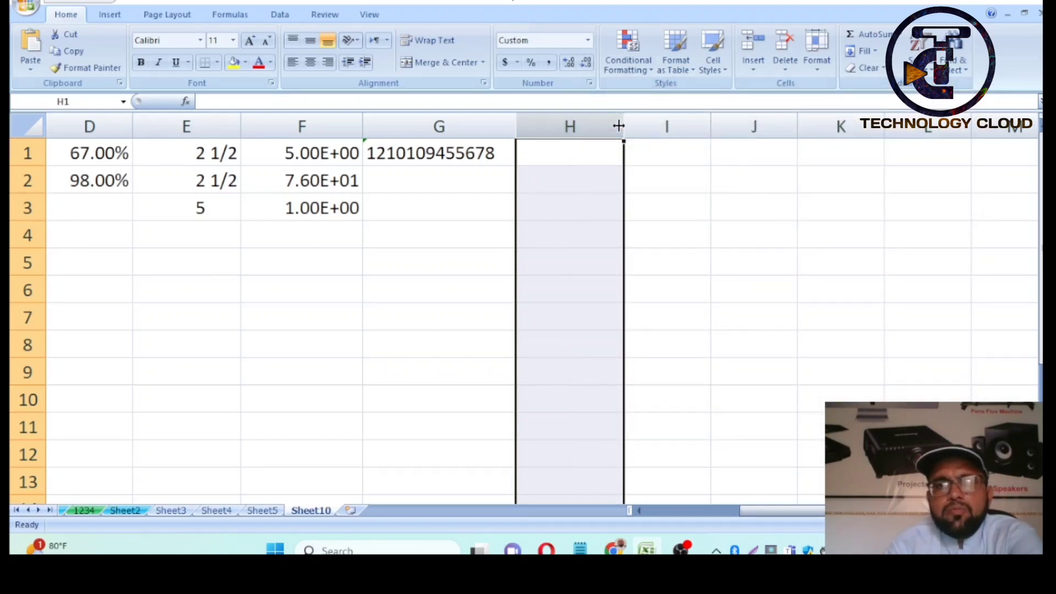
- Widen column H and enter a 13-digit ID number in H1, correcting its last digit
drag(624, 128, 776, 127)
click(607, 154)
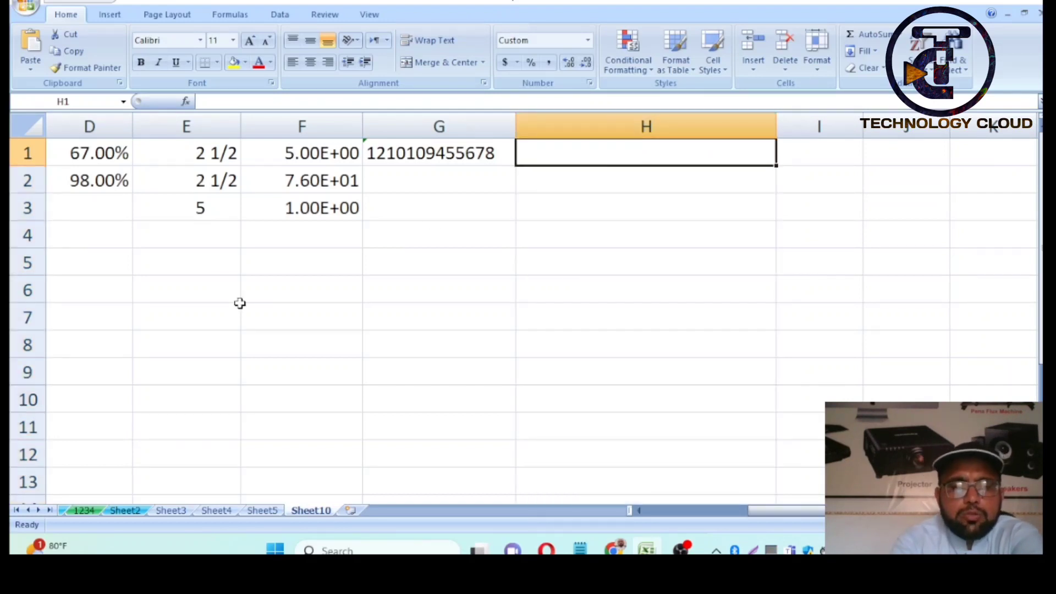
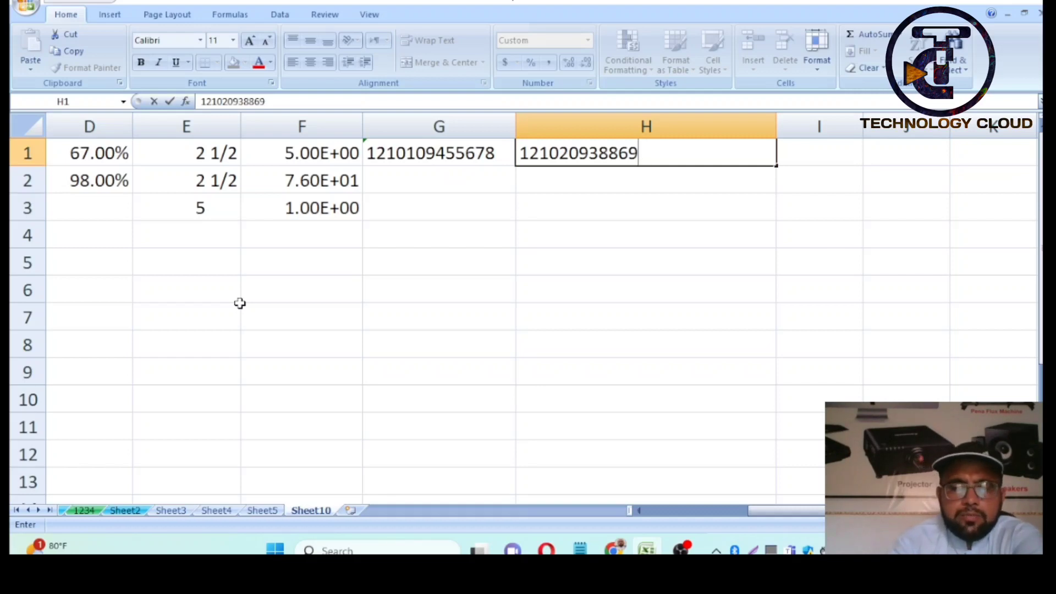
key(Return)
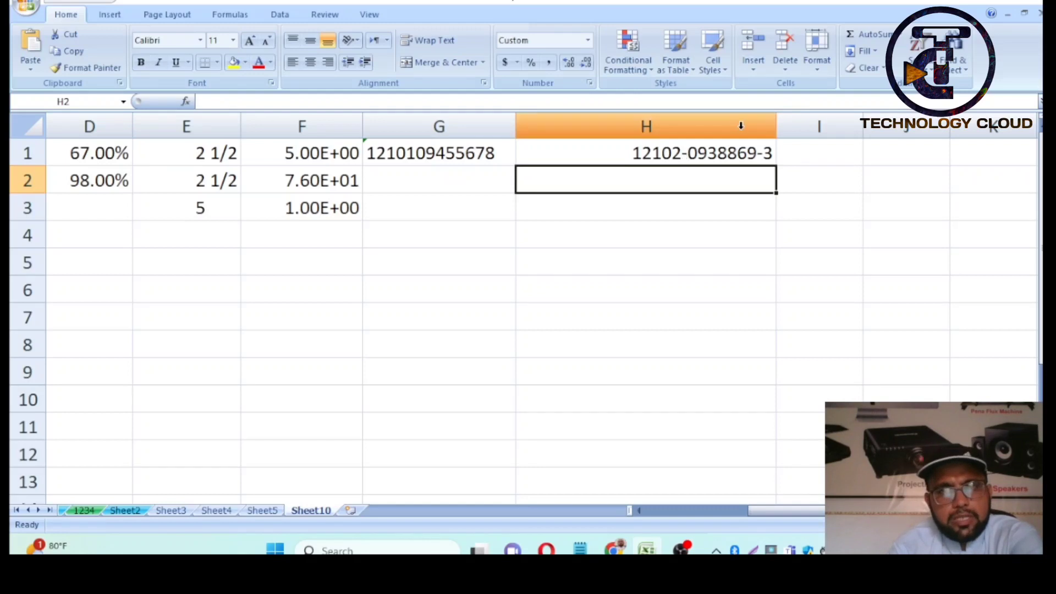
- Narrow column H to fit and enter a second 13-digit ID number in H2
drag(775, 126, 698, 128)
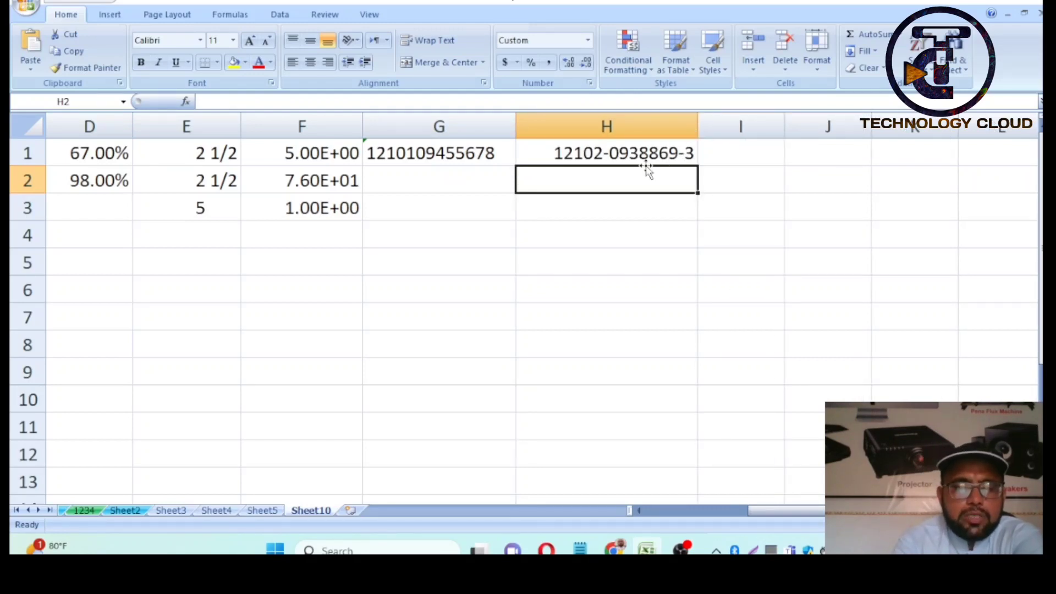
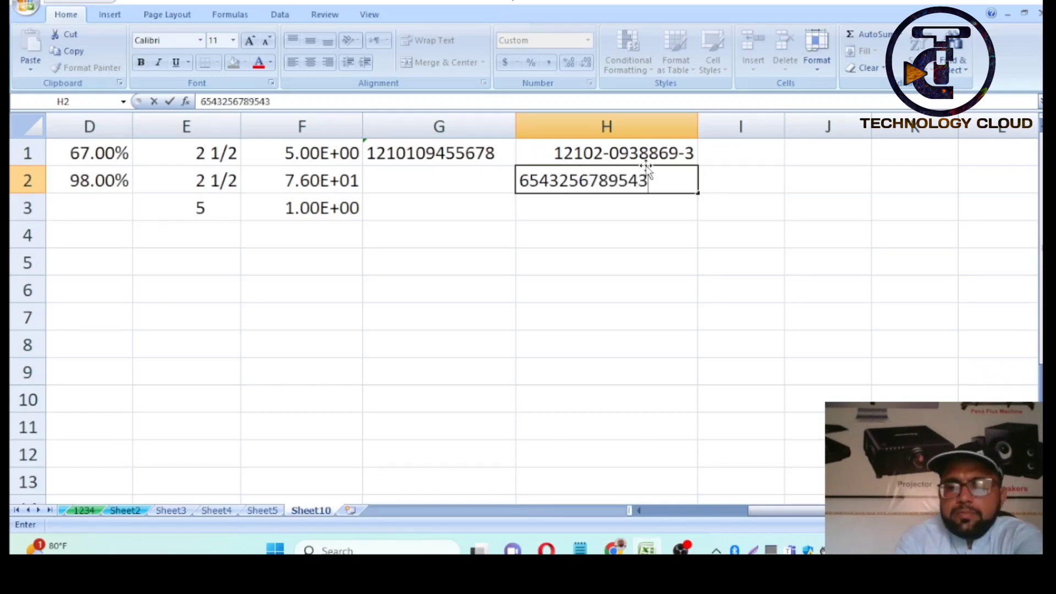
key(Return)
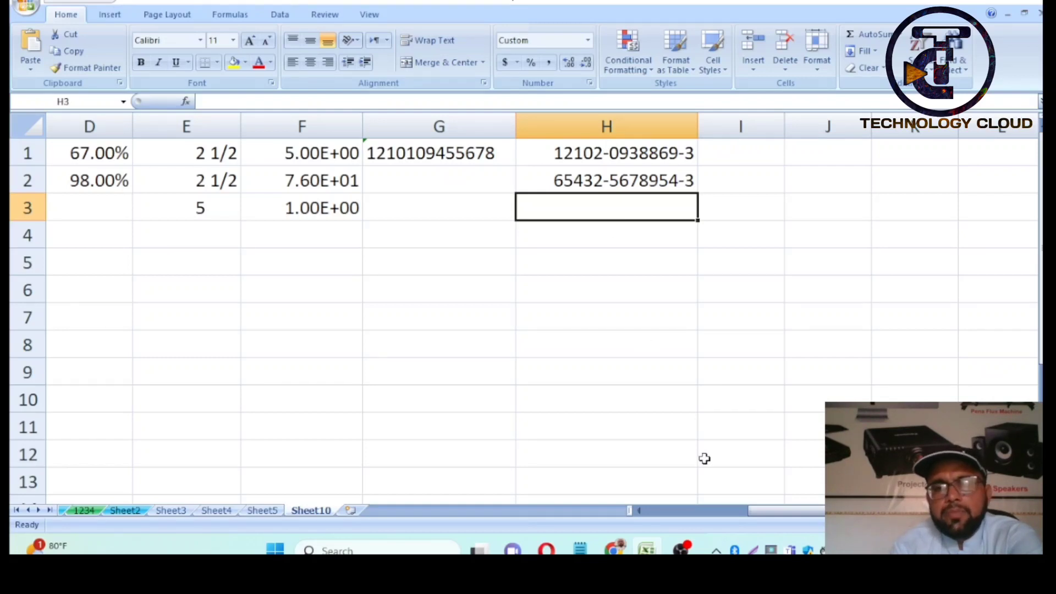
click(671, 512)
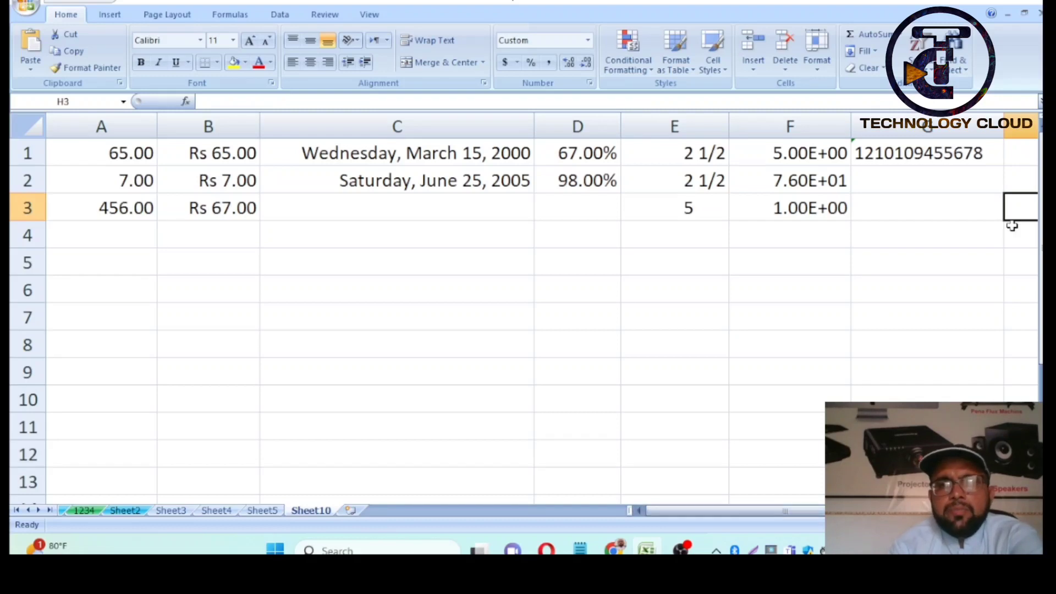
drag(1040, 181, 1040, 179)
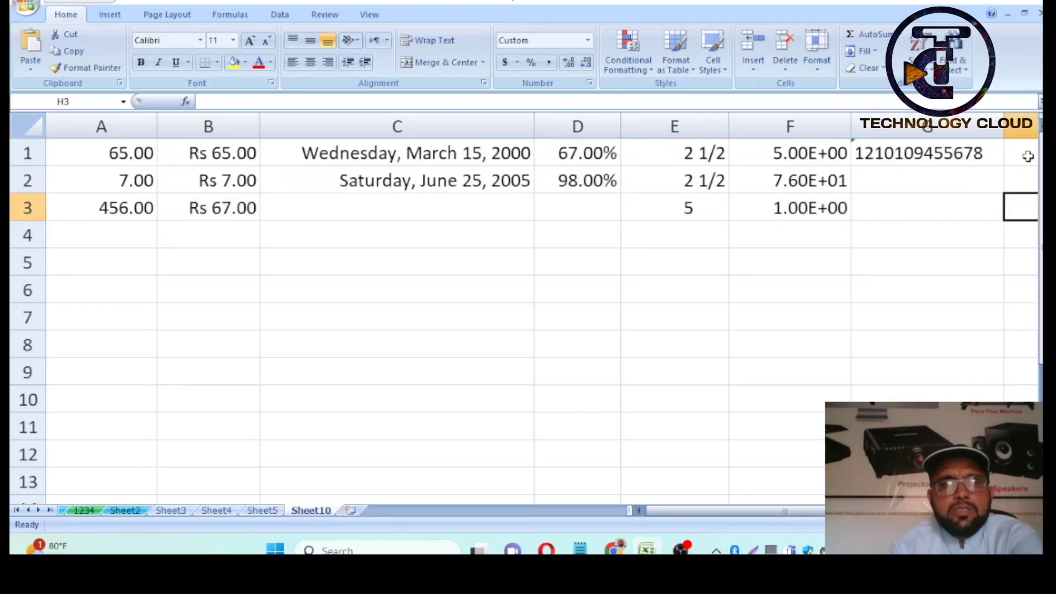